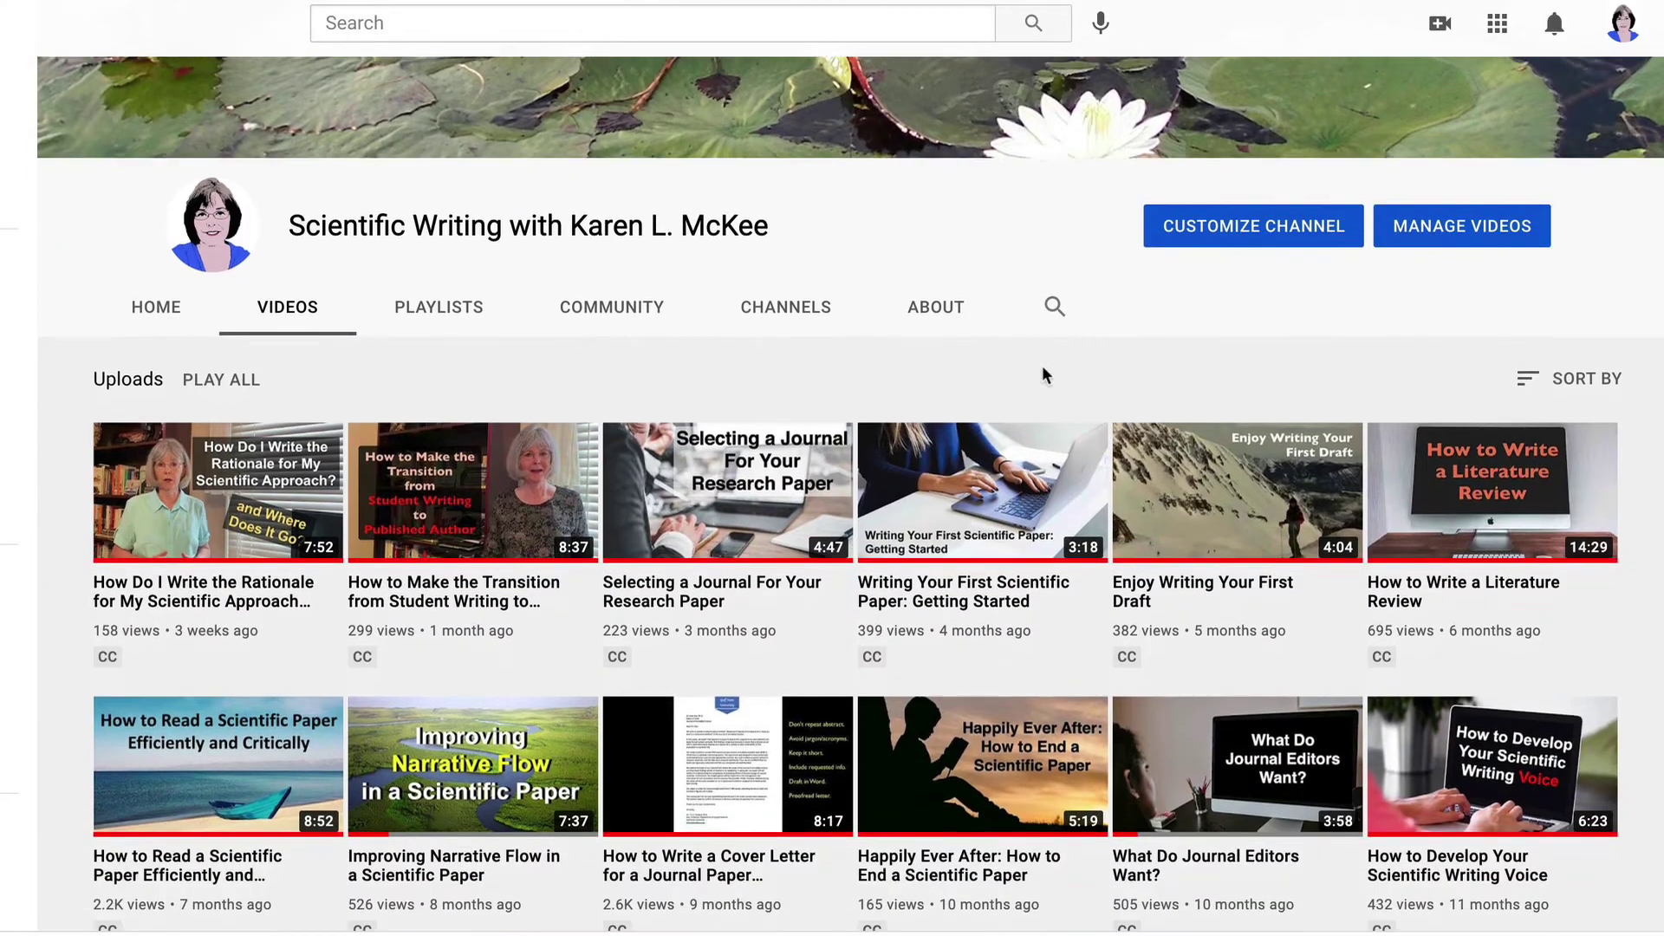
scroll(1042, 375, "down", 2)
scroll(1042, 376, "down", 1)
scroll(1042, 376, "down", 1)
scroll(1043, 376, "down", 1)
scroll(1044, 377, "down", 1)
scroll(1043, 375, "down", 2)
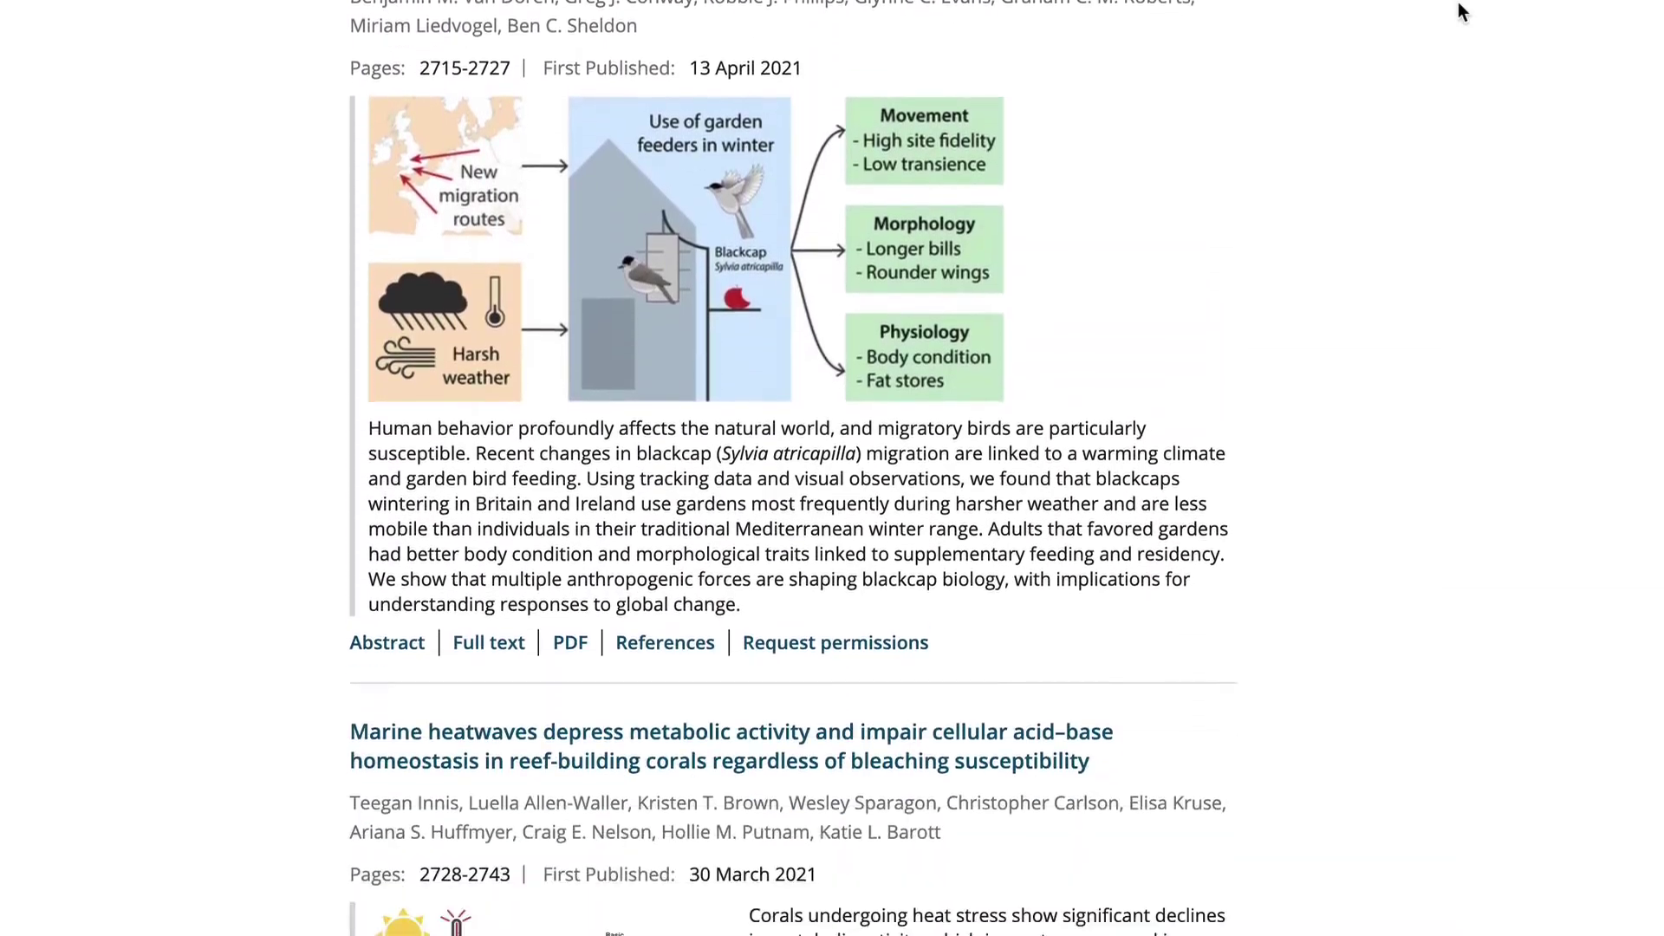
scroll(1460, 12, "down", 1)
scroll(1459, 13, "down", 3)
scroll(1459, 11, "down", 1)
scroll(1458, 12, "down", 1)
scroll(1459, 12, "down", 3)
scroll(1458, 12, "down", 1)
scroll(1458, 12, "down", 2)
scroll(1459, 12, "down", 1)
scroll(1459, 12, "down", 1)
scroll(1459, 12, "down", 2)
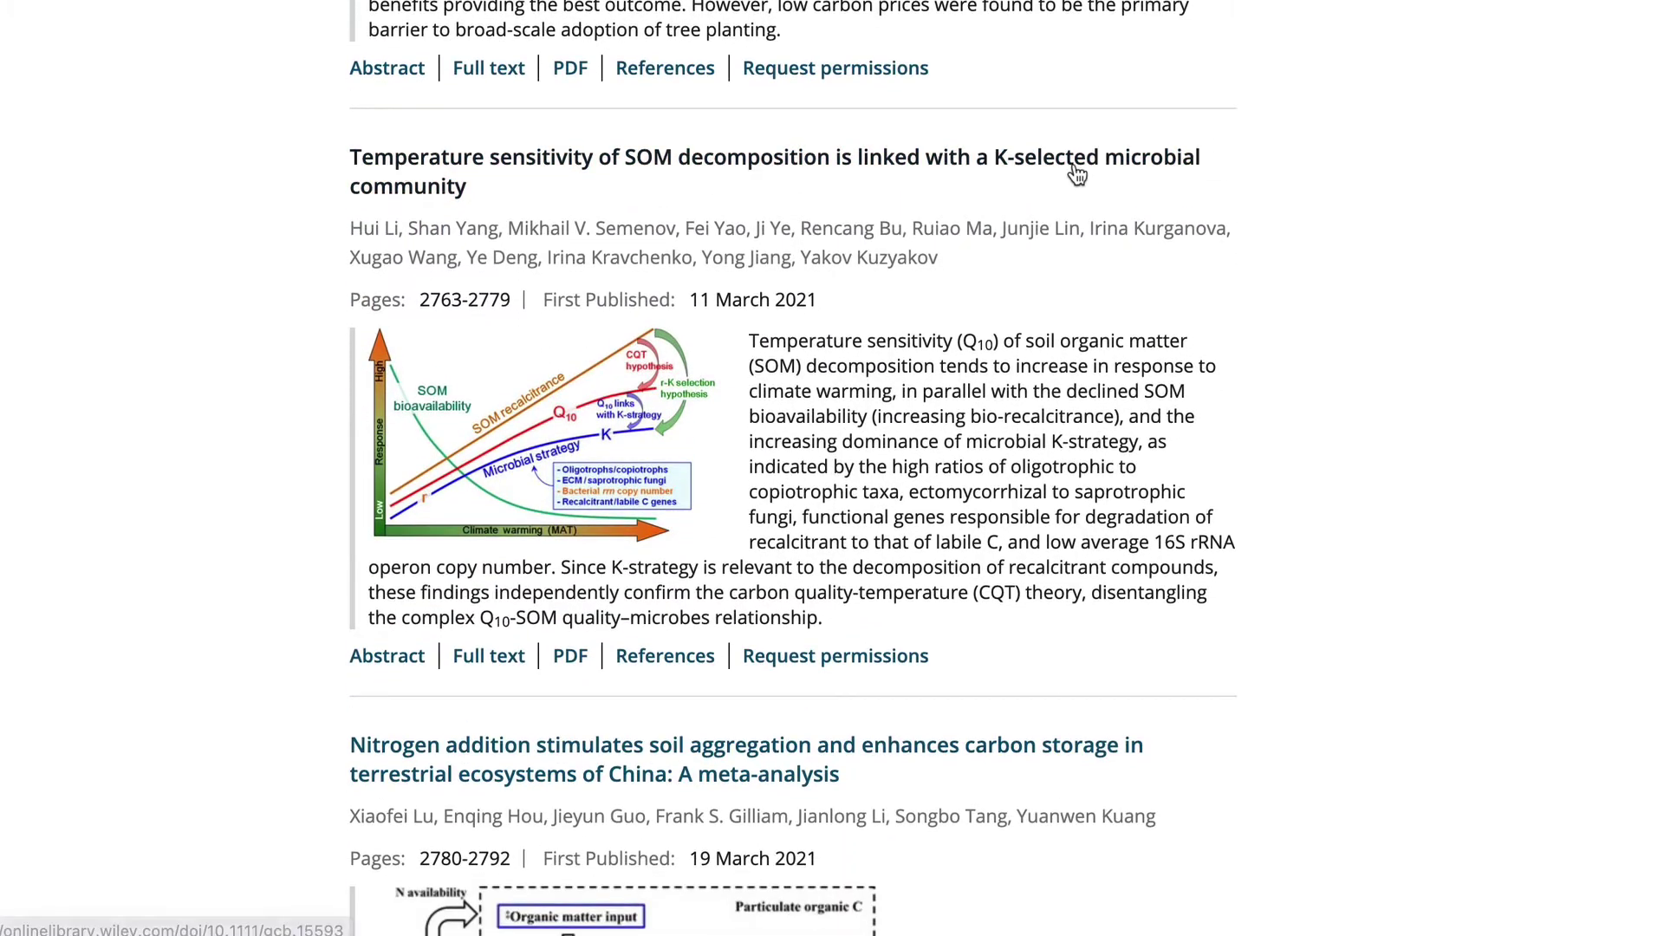
Open the SOM decomposition article's page from the issue's table of contents
left_click(1077, 175)
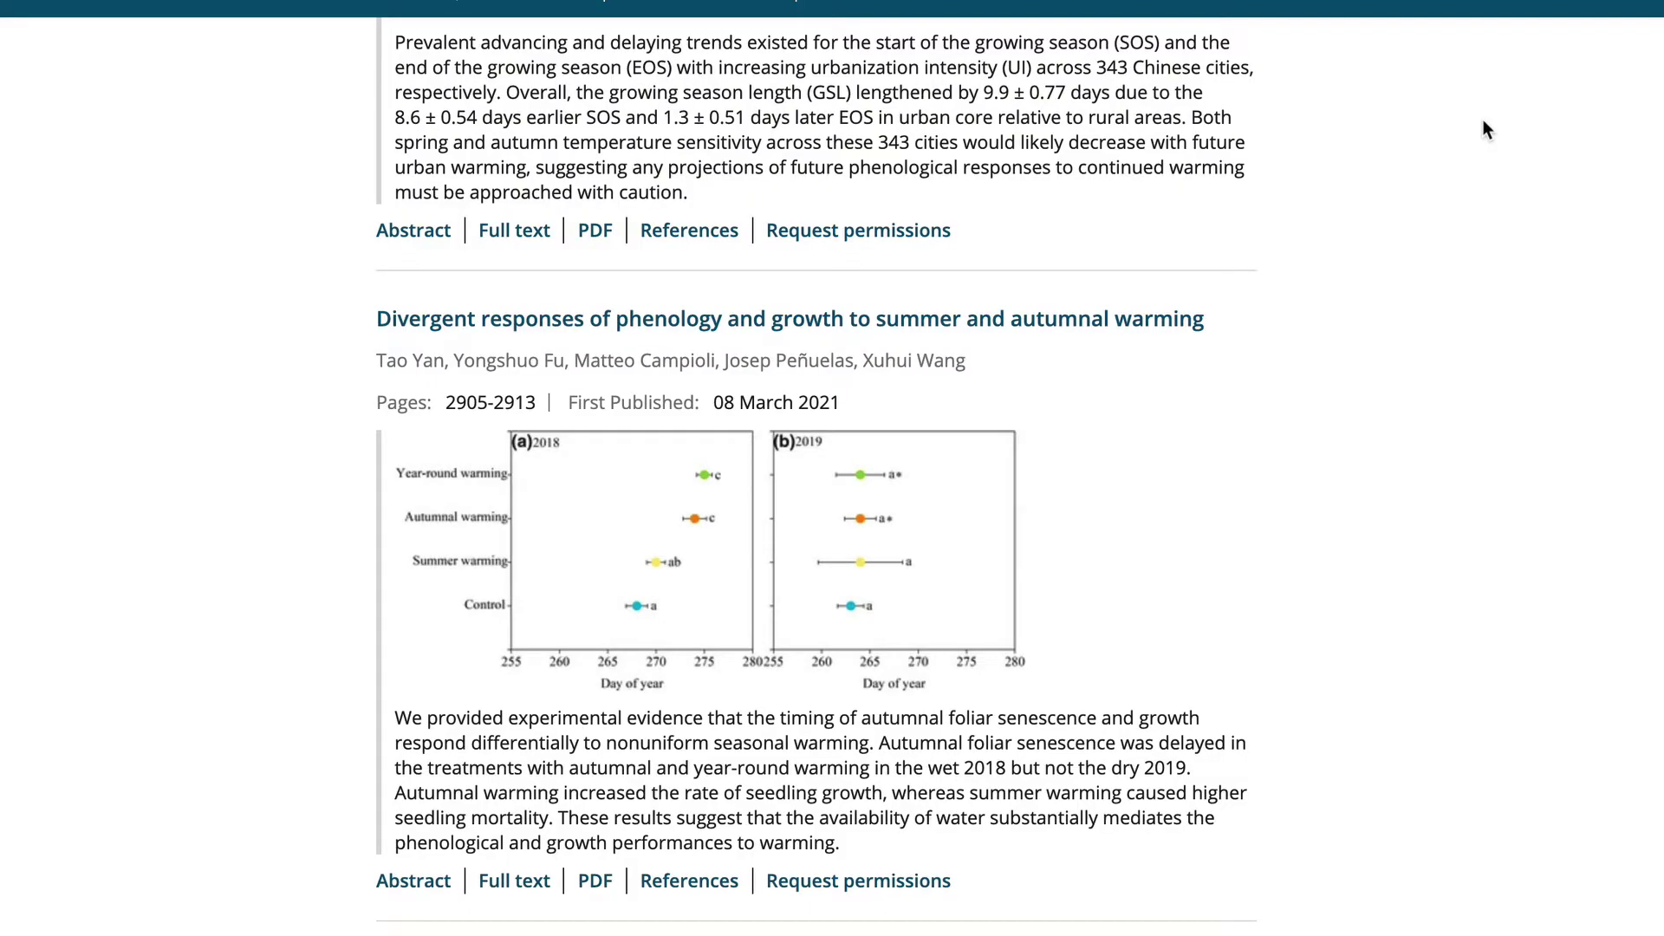
scroll(1487, 130, "down", 1)
scroll(1487, 131, "down", 1)
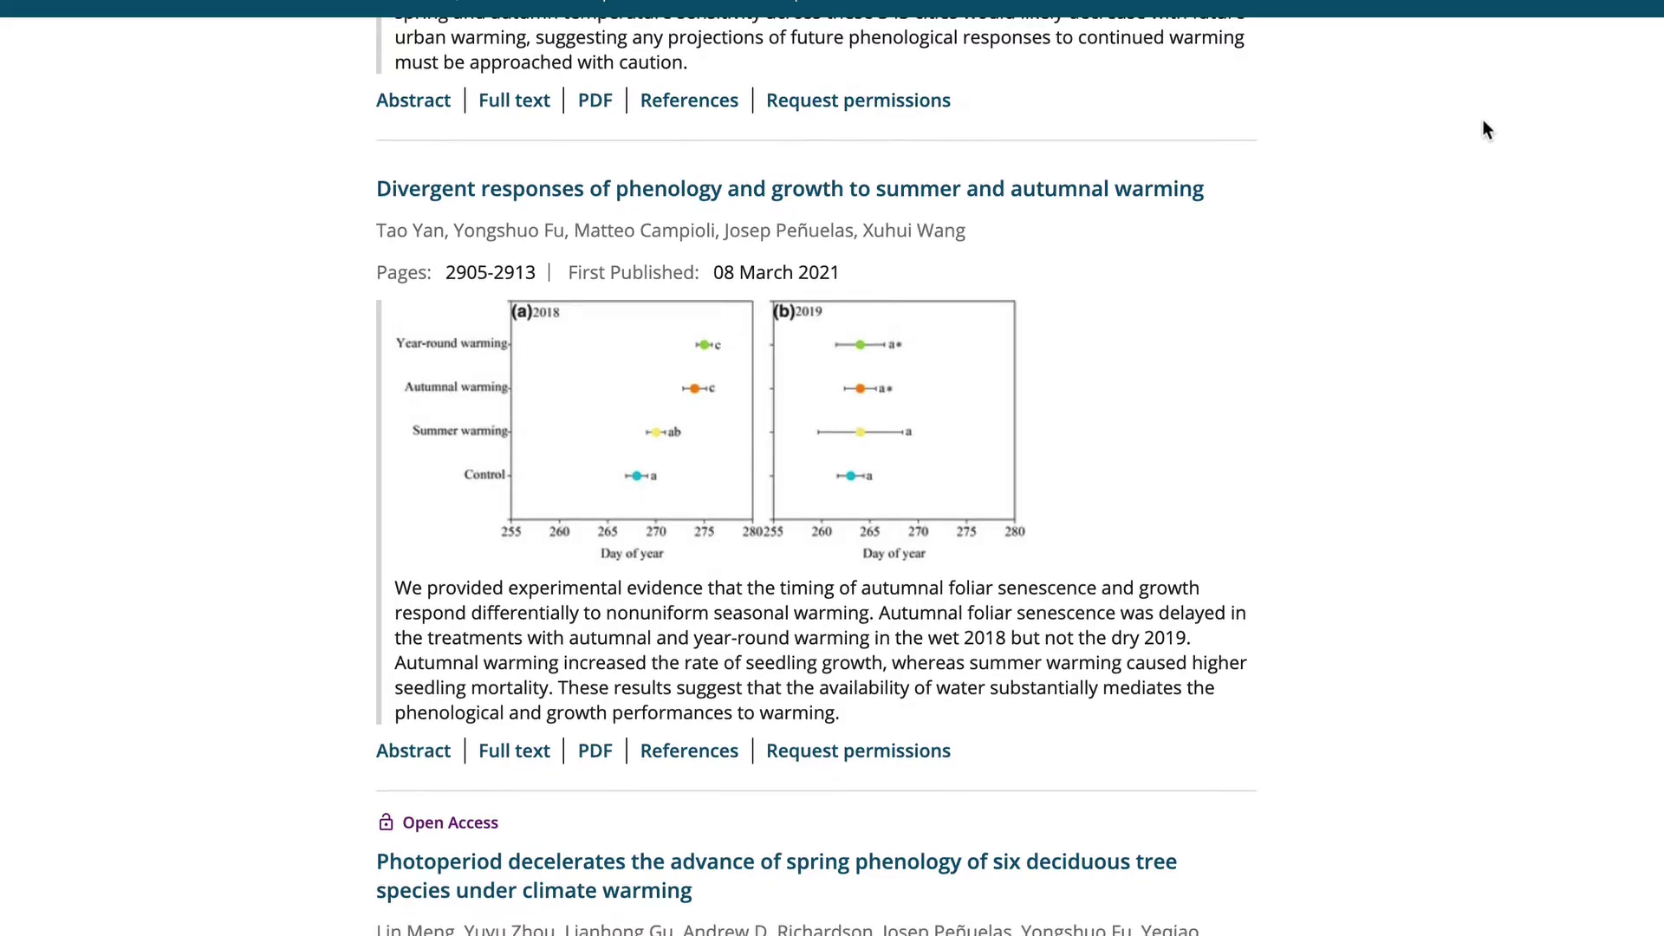
scroll(1487, 130, "down", 1)
scroll(1486, 130, "down", 1)
scroll(1487, 130, "down", 1)
scroll(1483, 130, "down", 1)
scroll(1477, 159, "down", 2)
scroll(1477, 160, "down", 1)
scroll(1479, 152, "down", 1)
scroll(1478, 153, "down", 1)
scroll(1479, 151, "down", 2)
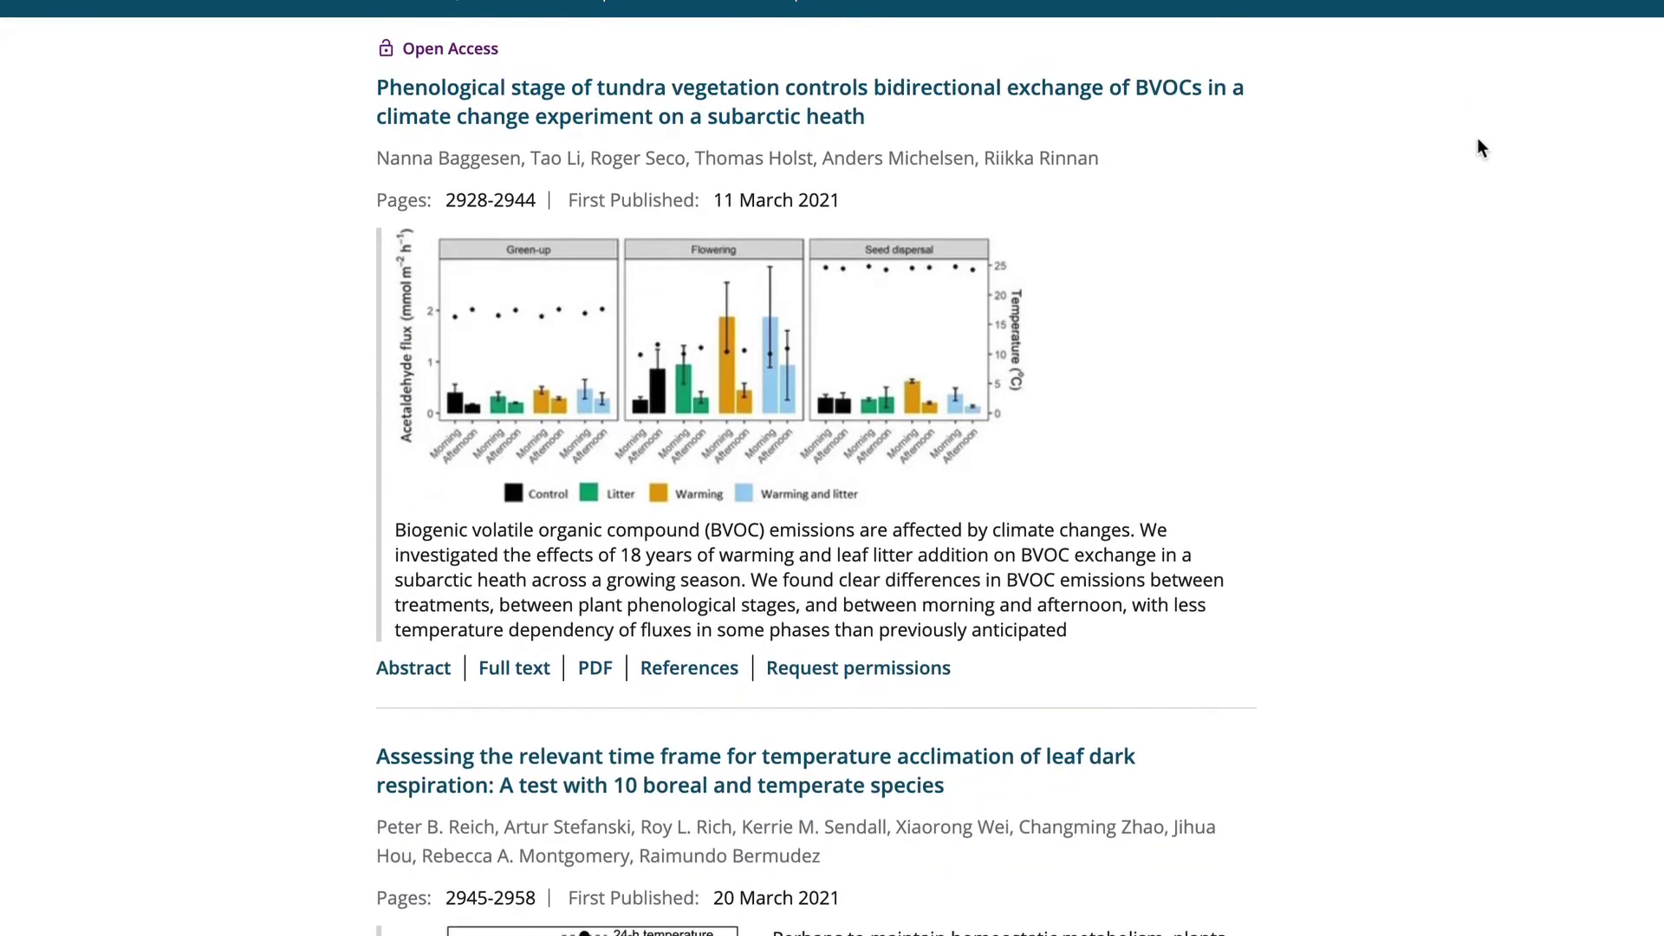
scroll(1477, 144, "down", 2)
scroll(1478, 138, "down", 1)
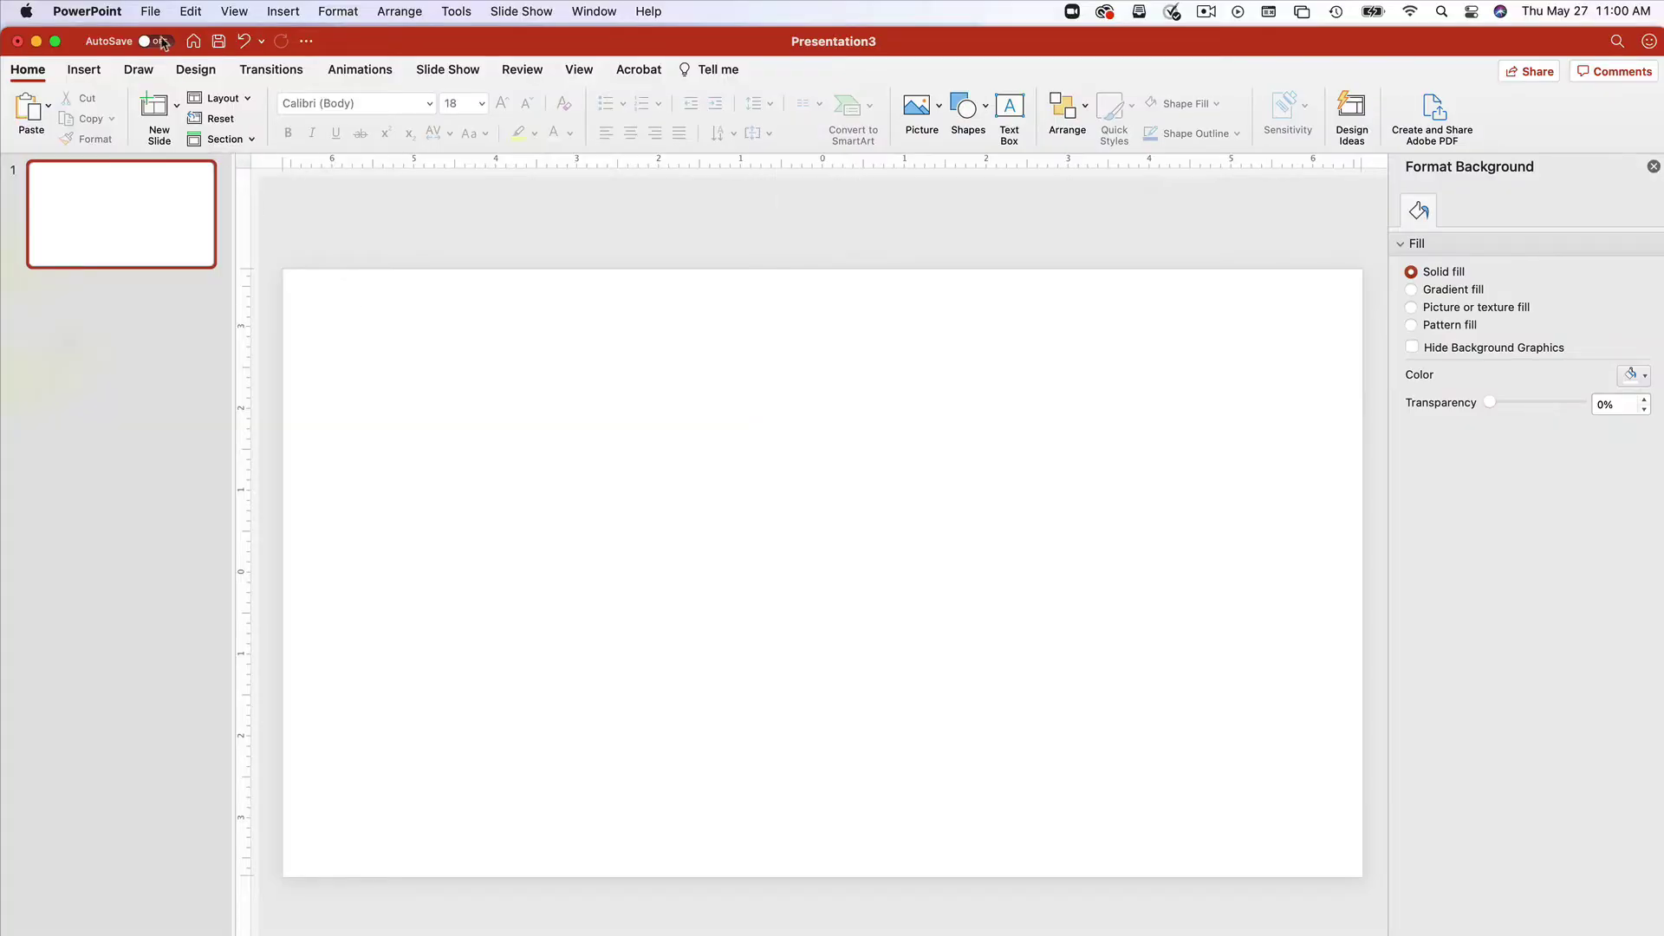
left_click(151, 12)
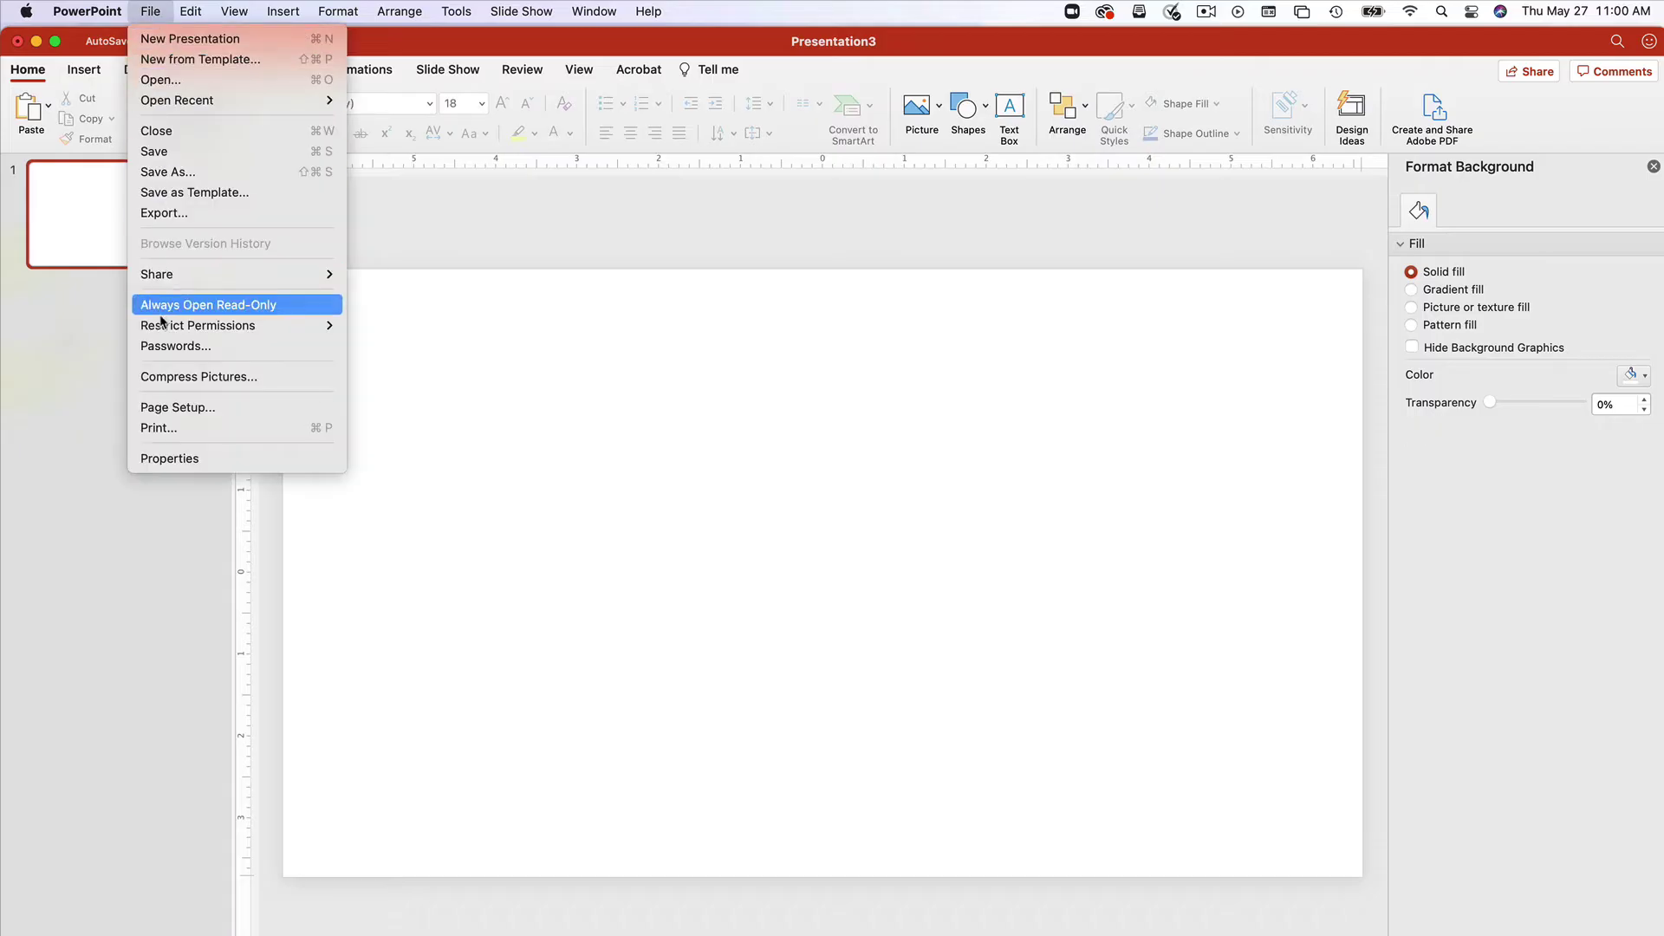
left_click(169, 410)
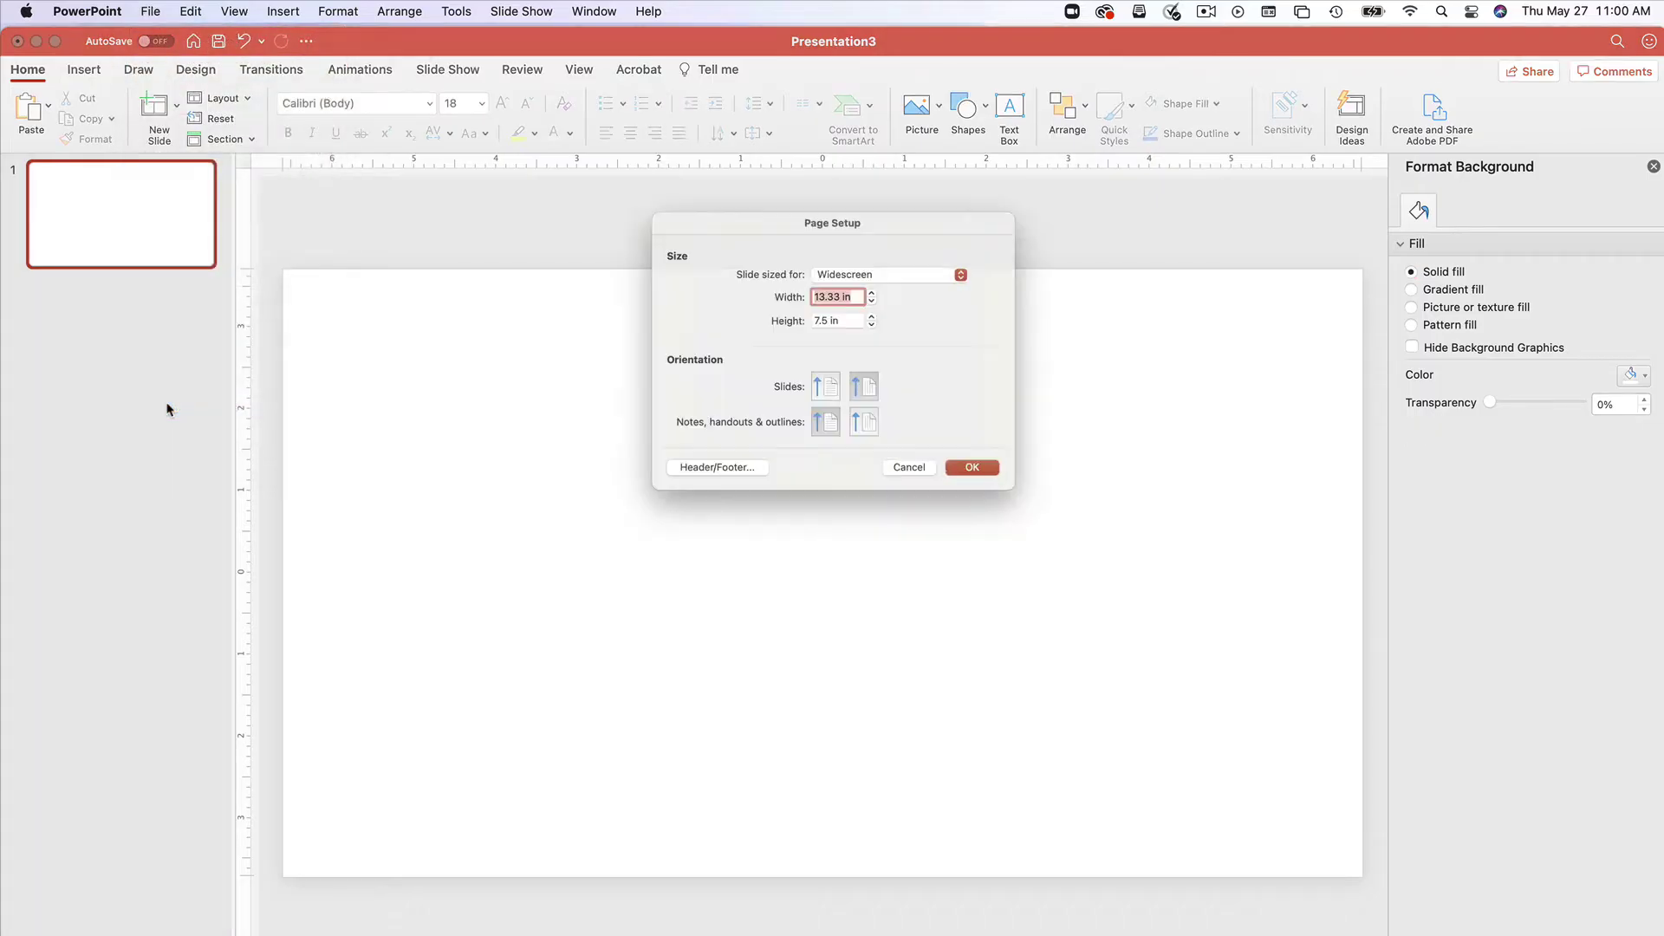
left_click(887, 260)
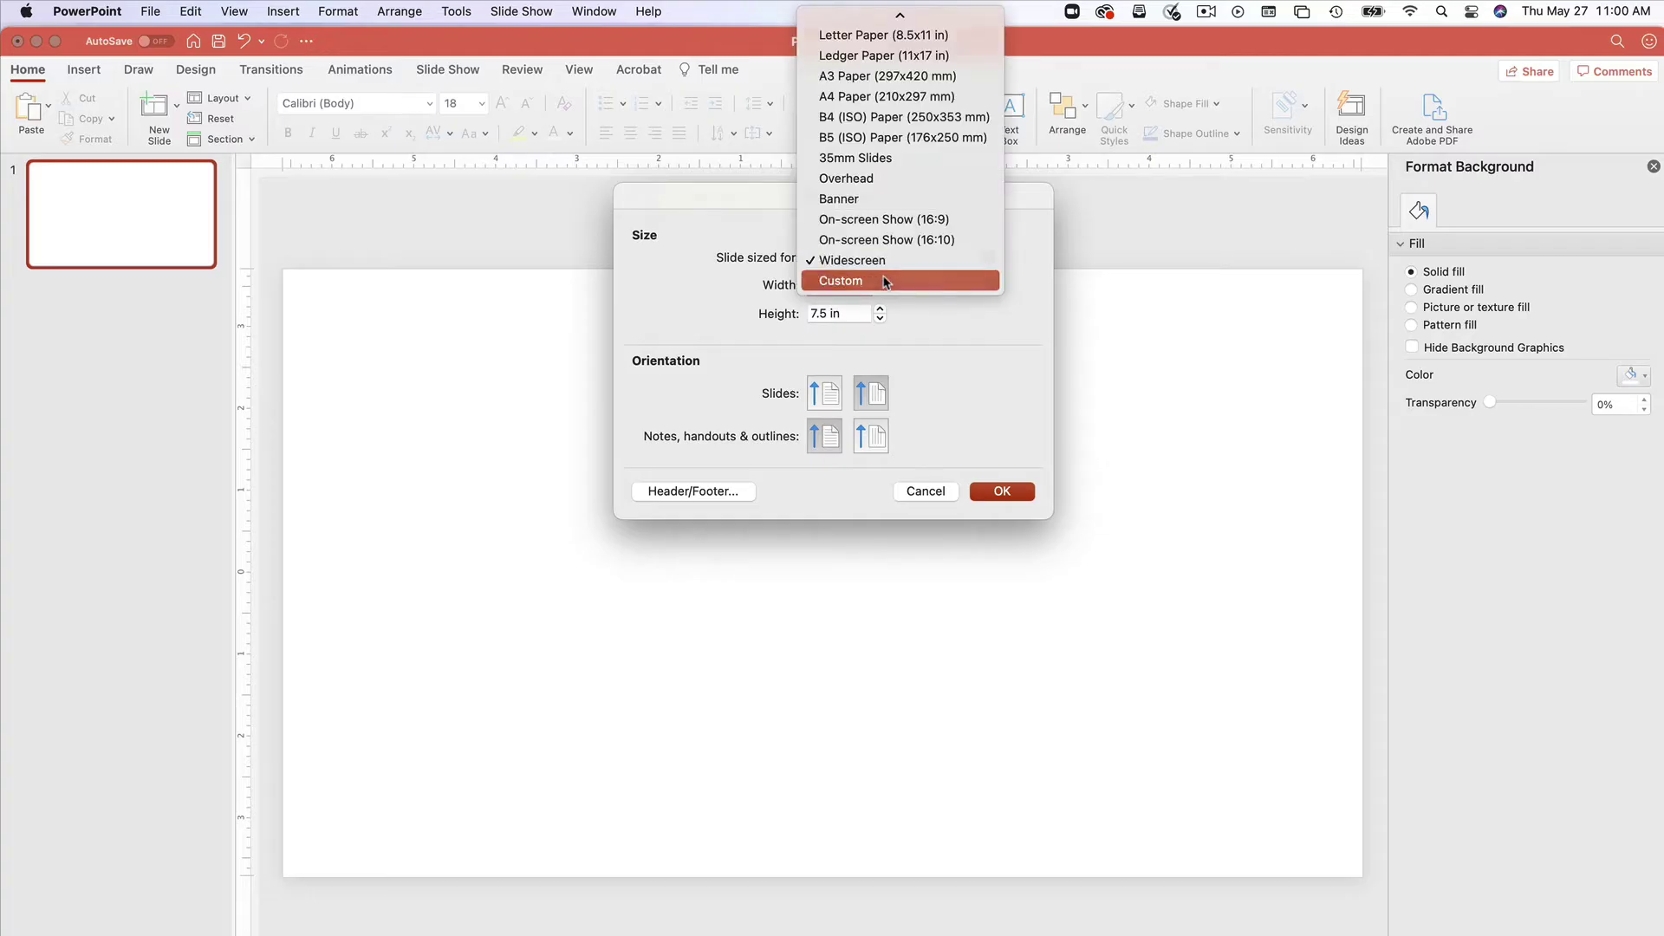
left_click(883, 281)
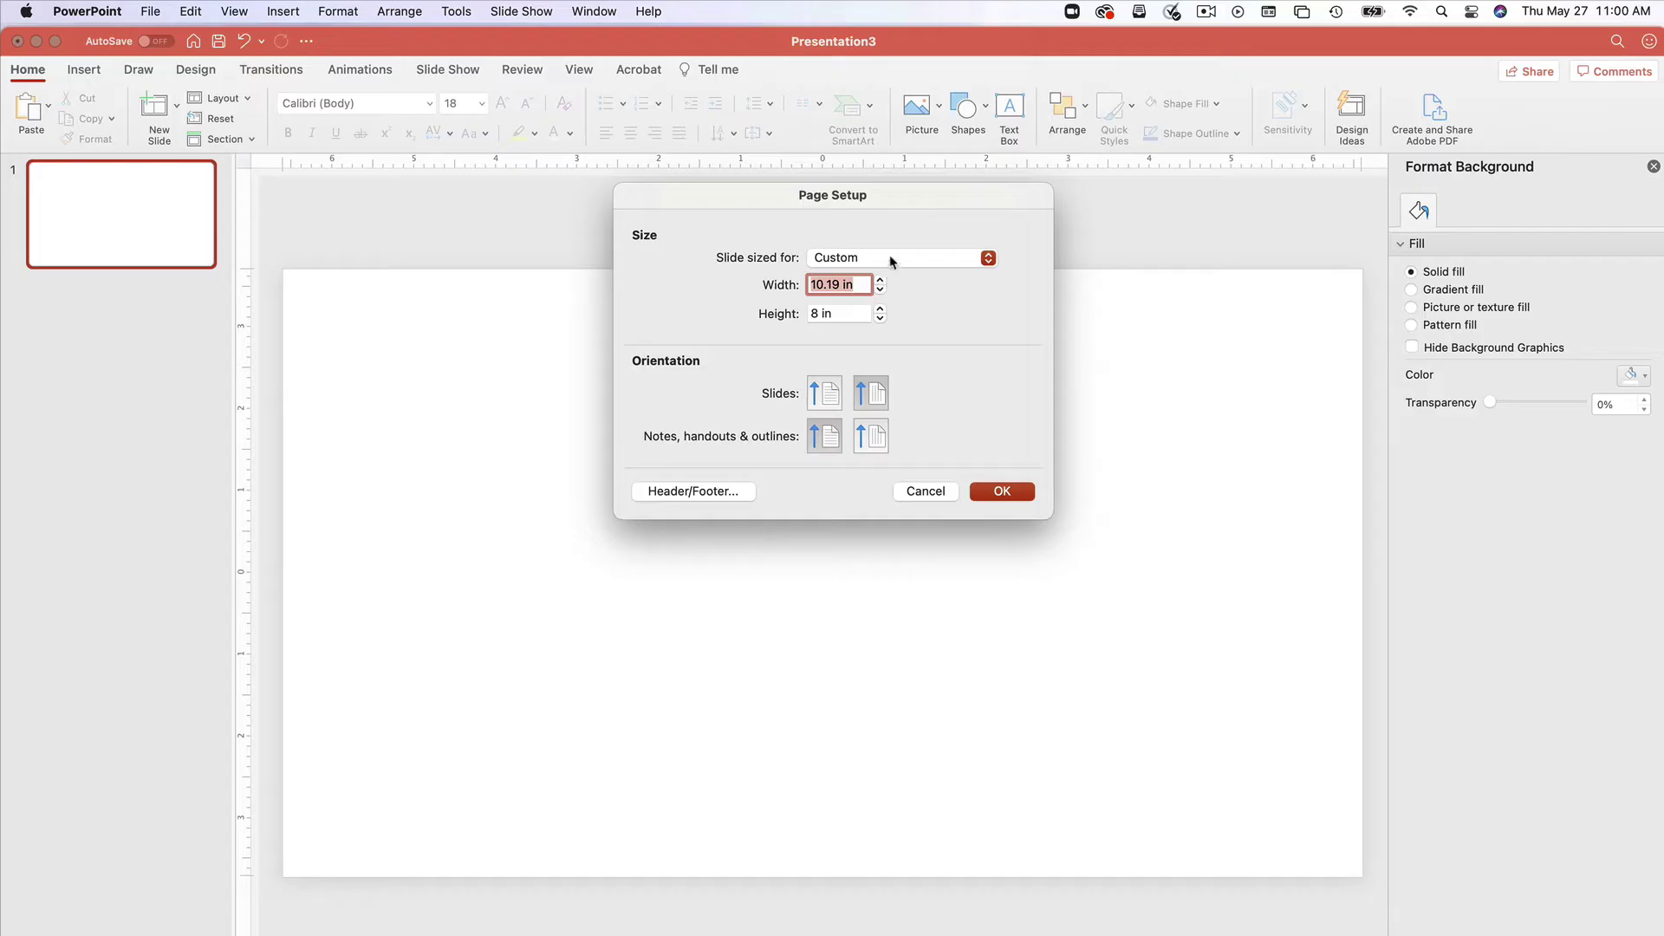
left_click(893, 259)
left_click(892, 242)
left_click(926, 492)
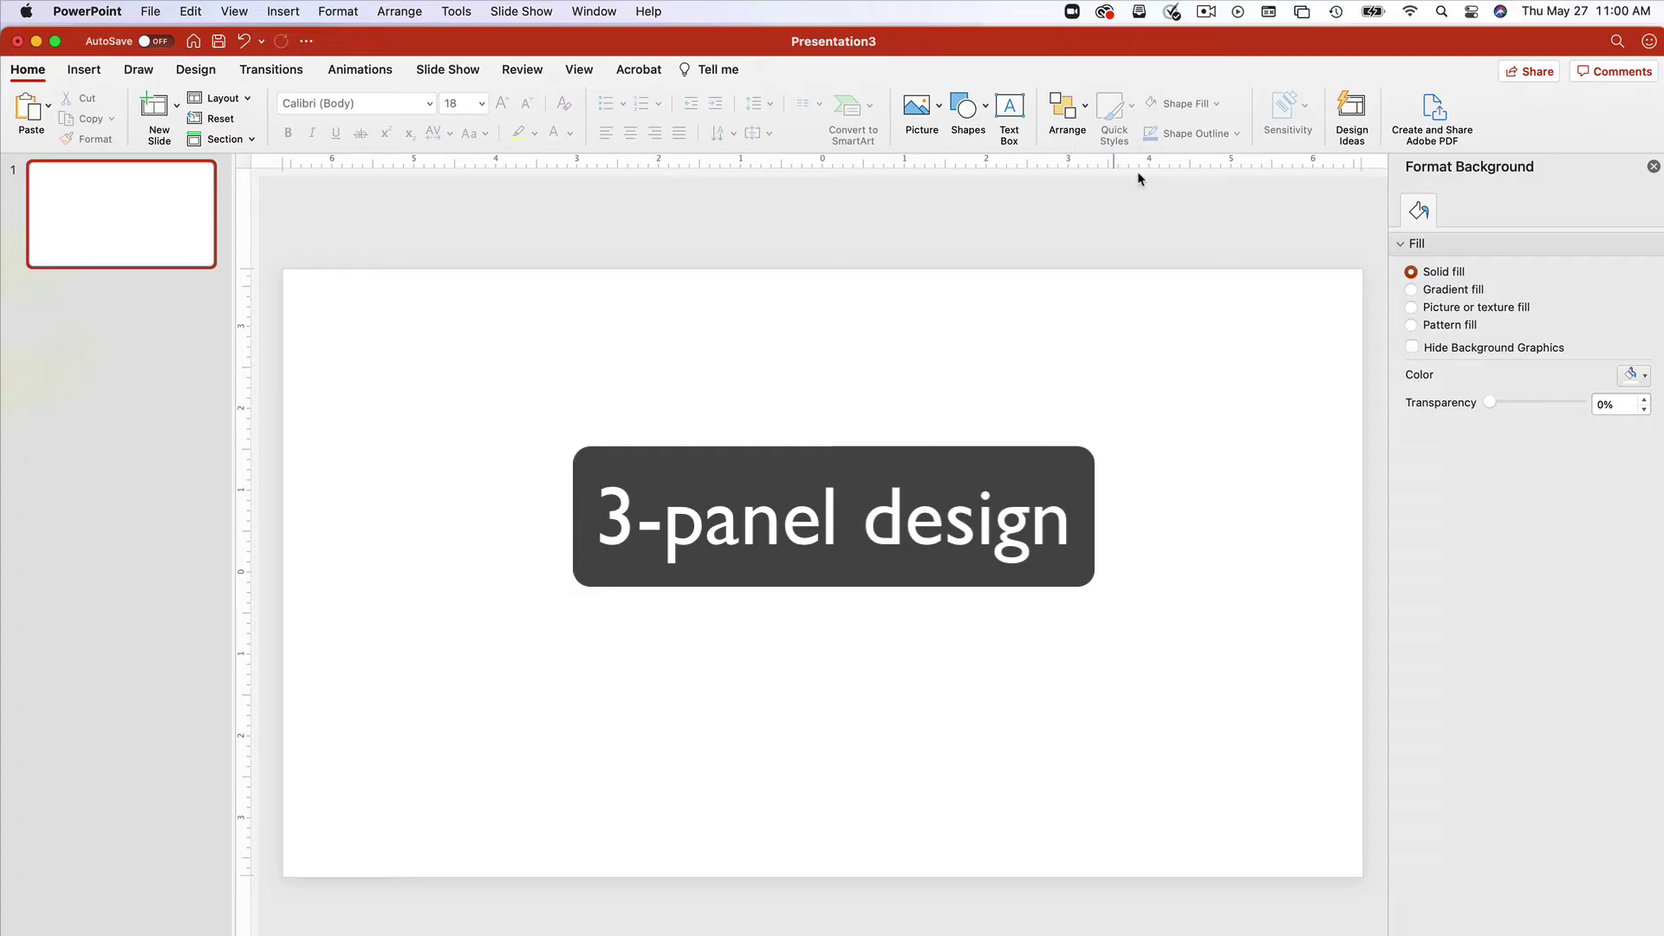
Draw a rectangle from the slide's top-left corner down across its left third
left_click(984, 109)
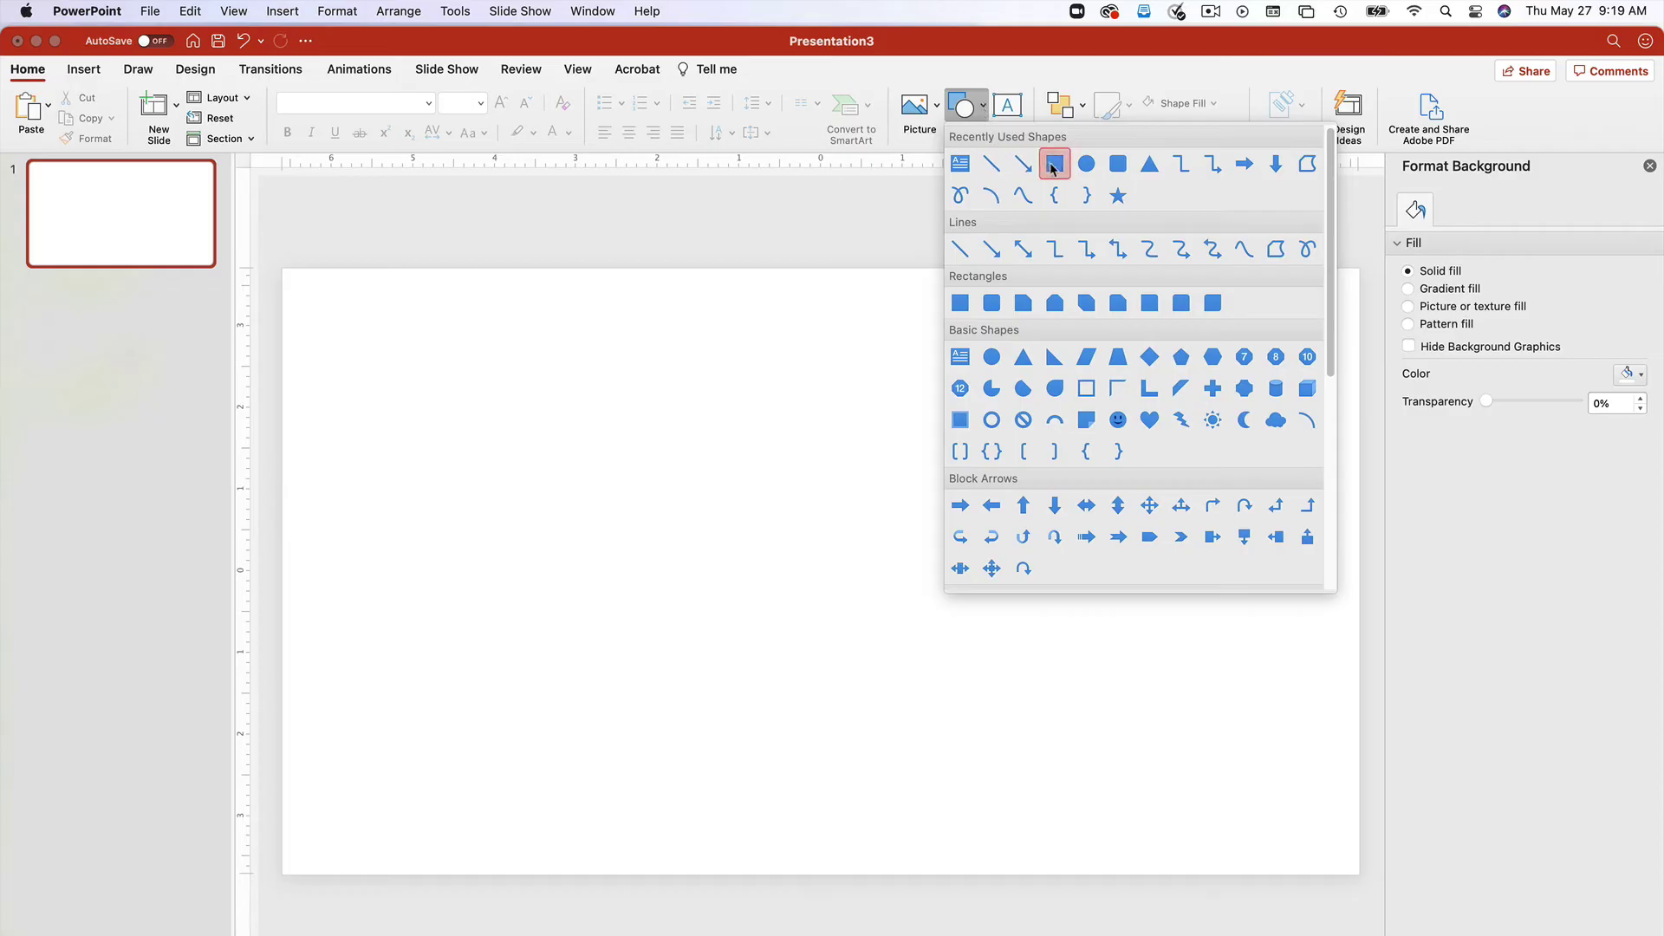
left_click(1053, 164)
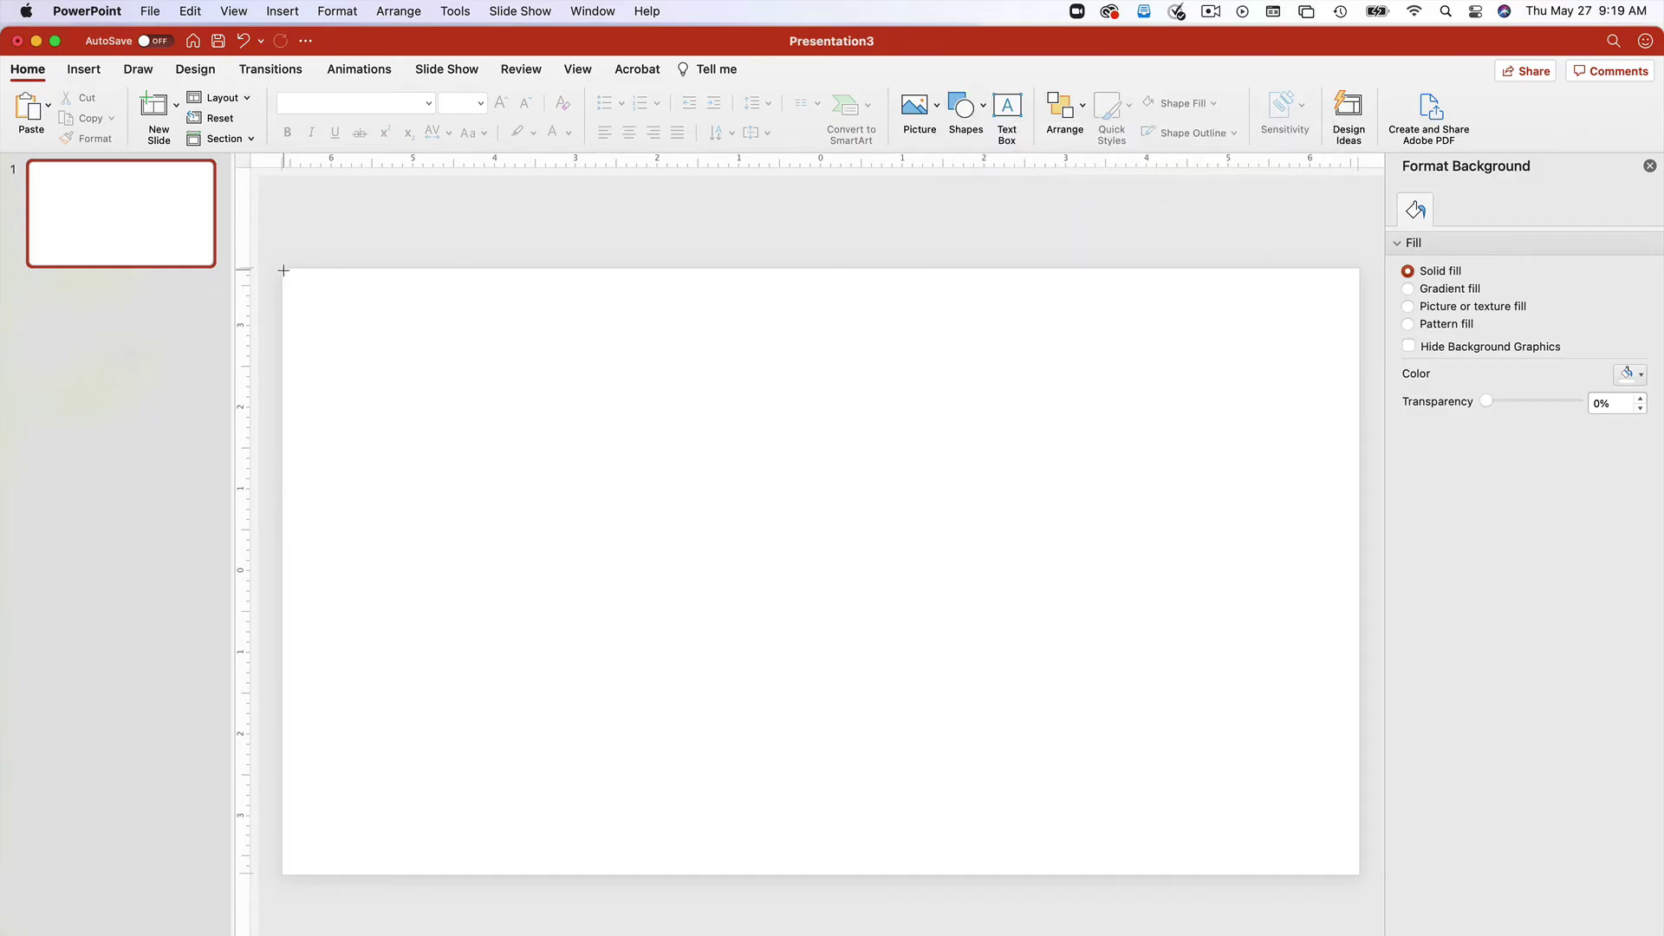
mouse_move(283, 269)
left_mouse_down()
mouse_move(620, 679)
mouse_move(643, 735)
mouse_move(645, 875)
left_mouse_up()
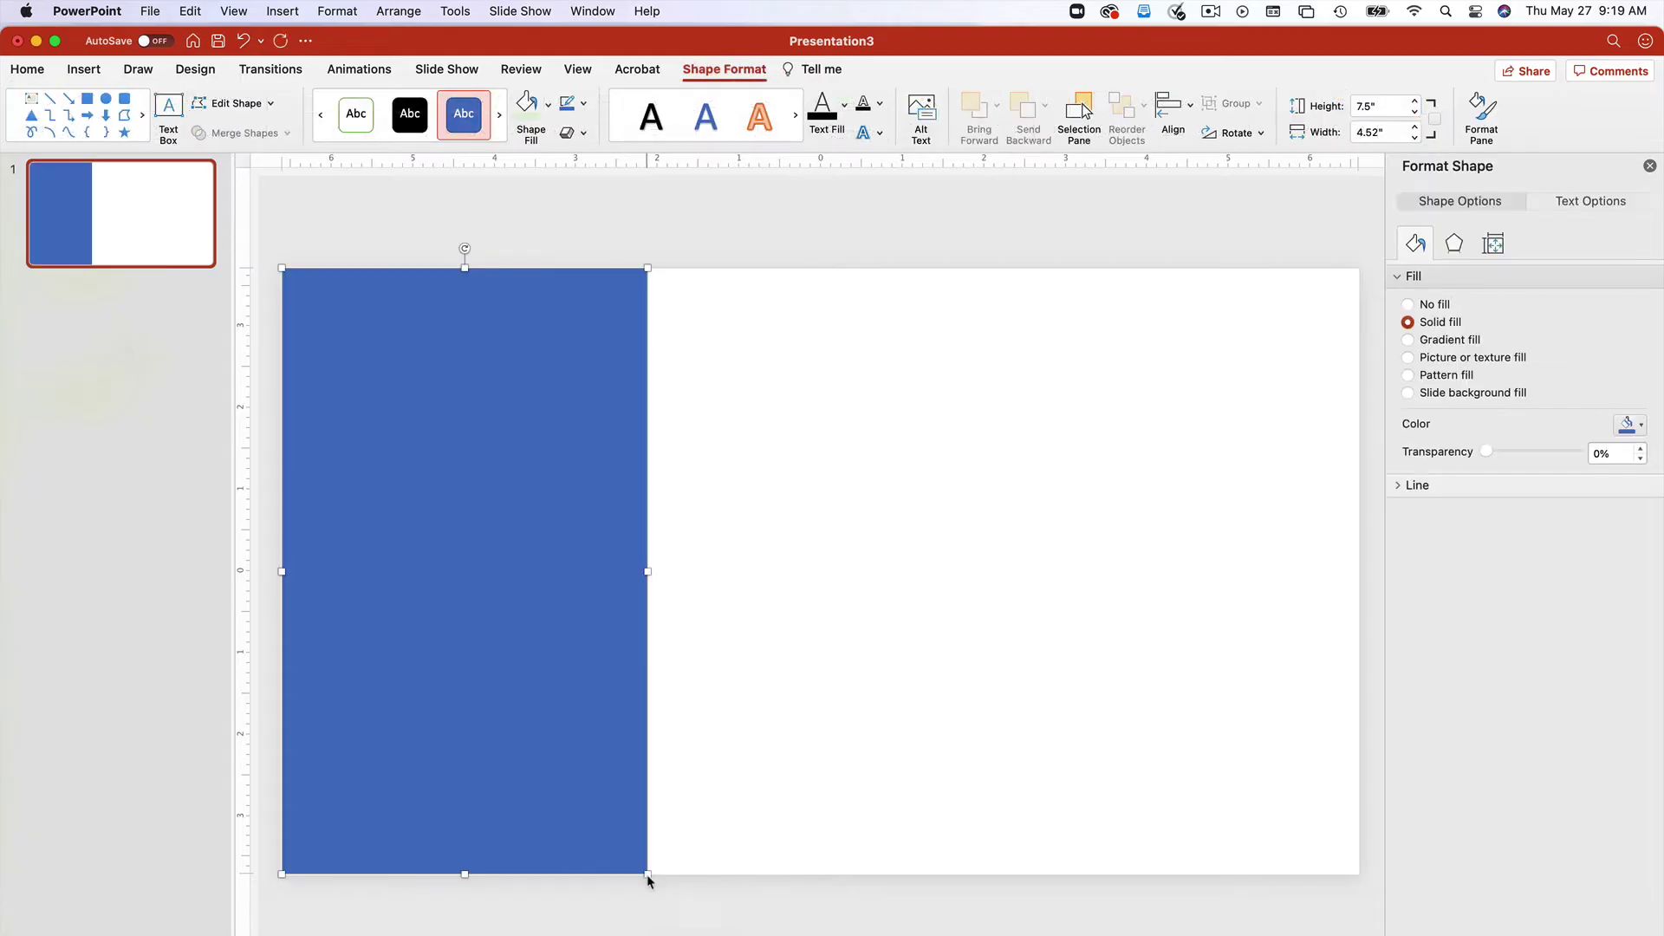
Fill the rectangle light blue and copy it to the middle as a light yellow panel
left_click(1641, 431)
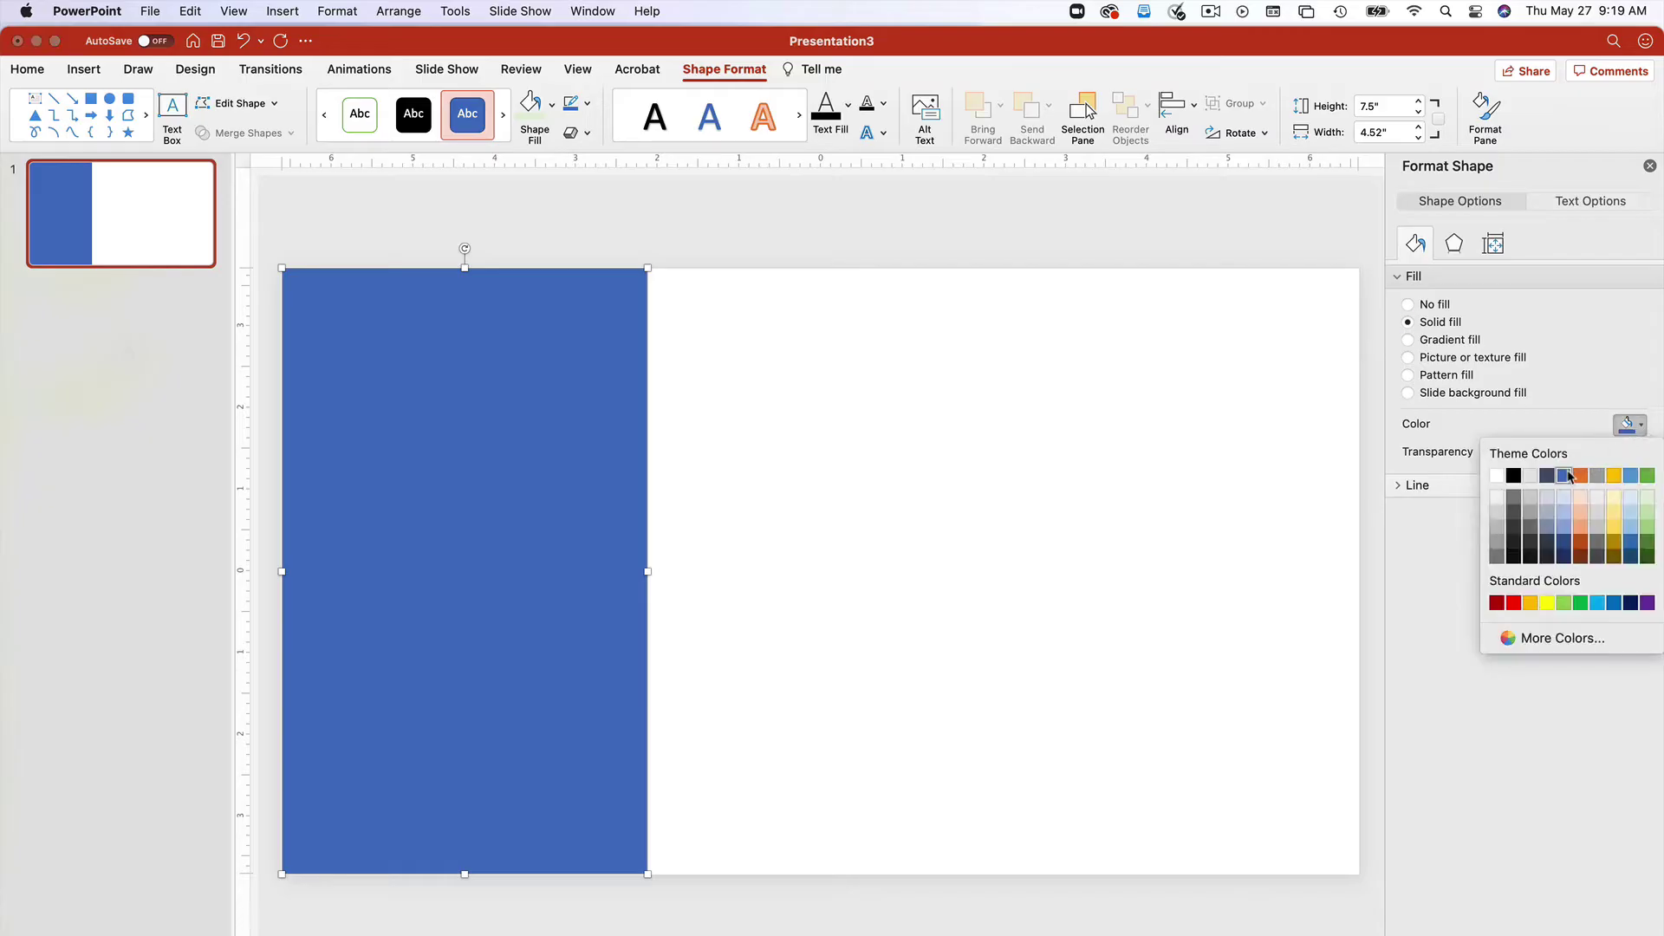
left_click(1563, 501)
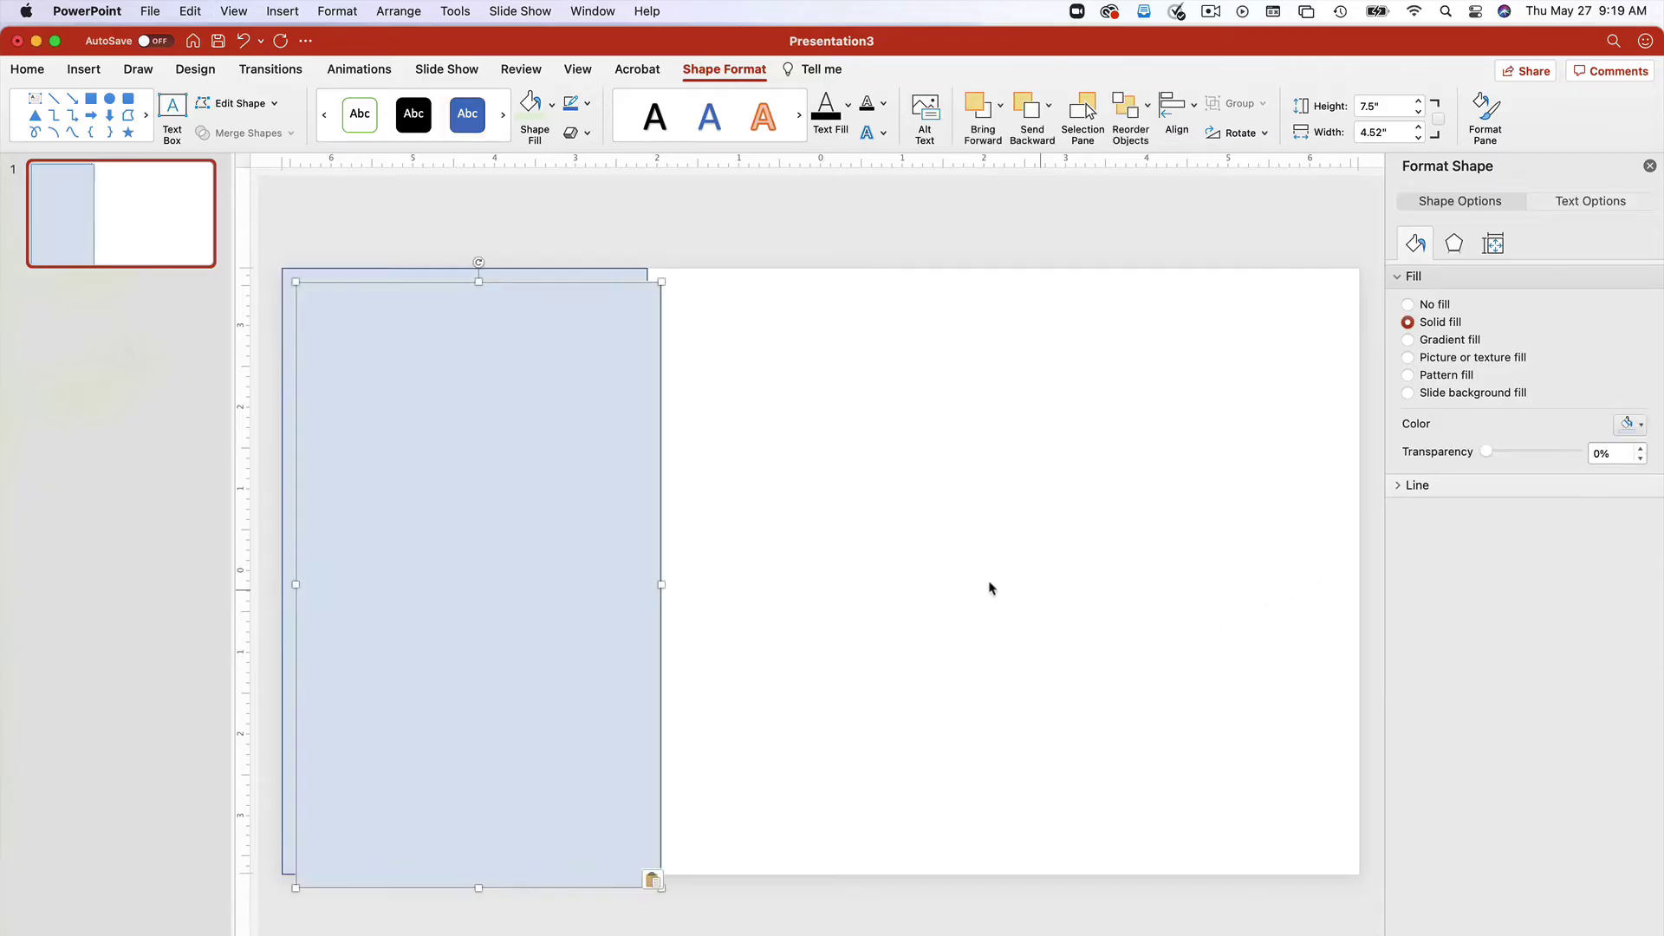
left_click_drag(598, 594, 952, 574)
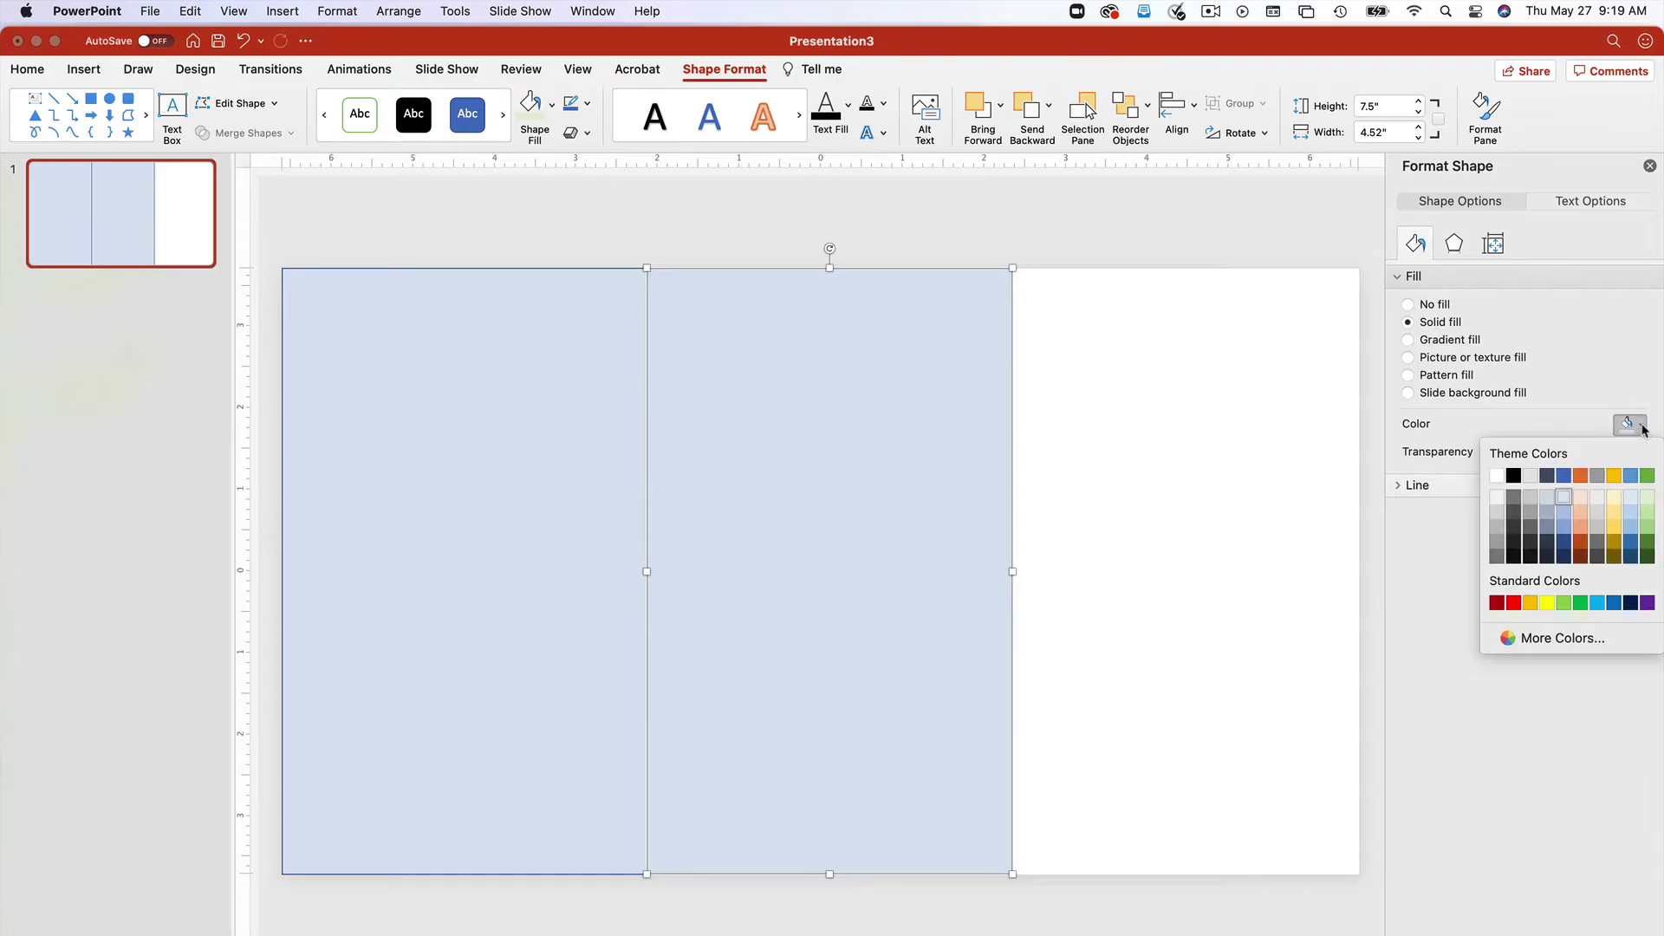
left_click(1614, 500)
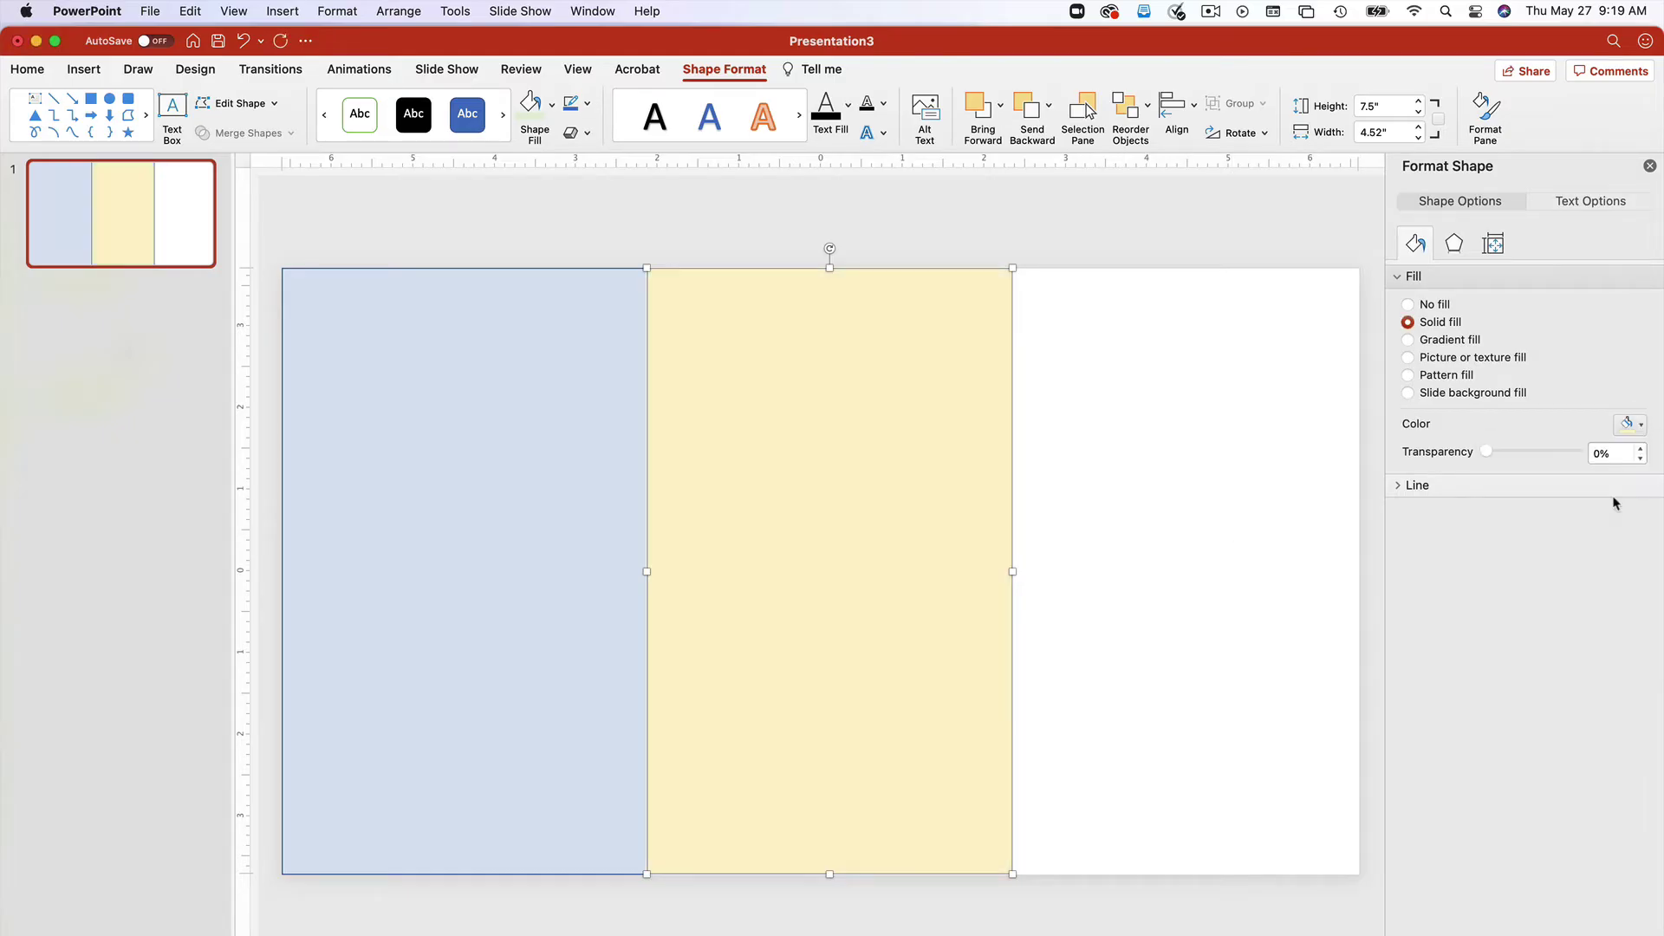
Duplicate the yellow panel to the slide's right edge and fill it light green
key("super+d")
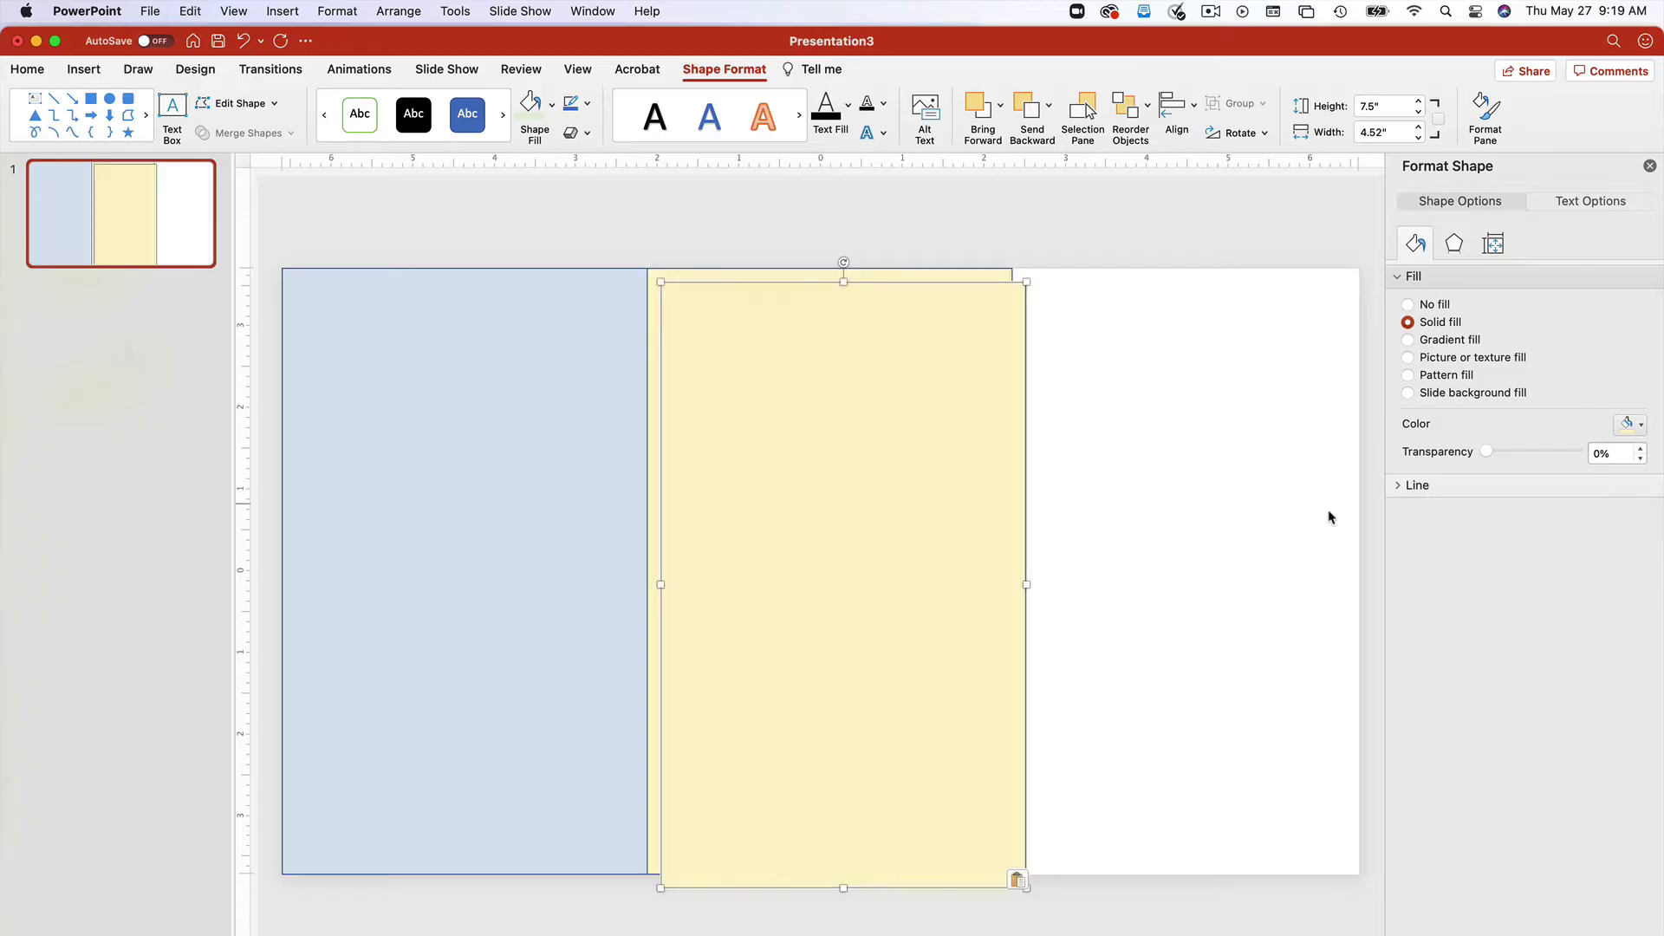
left_click_drag(968, 561, 1298, 551)
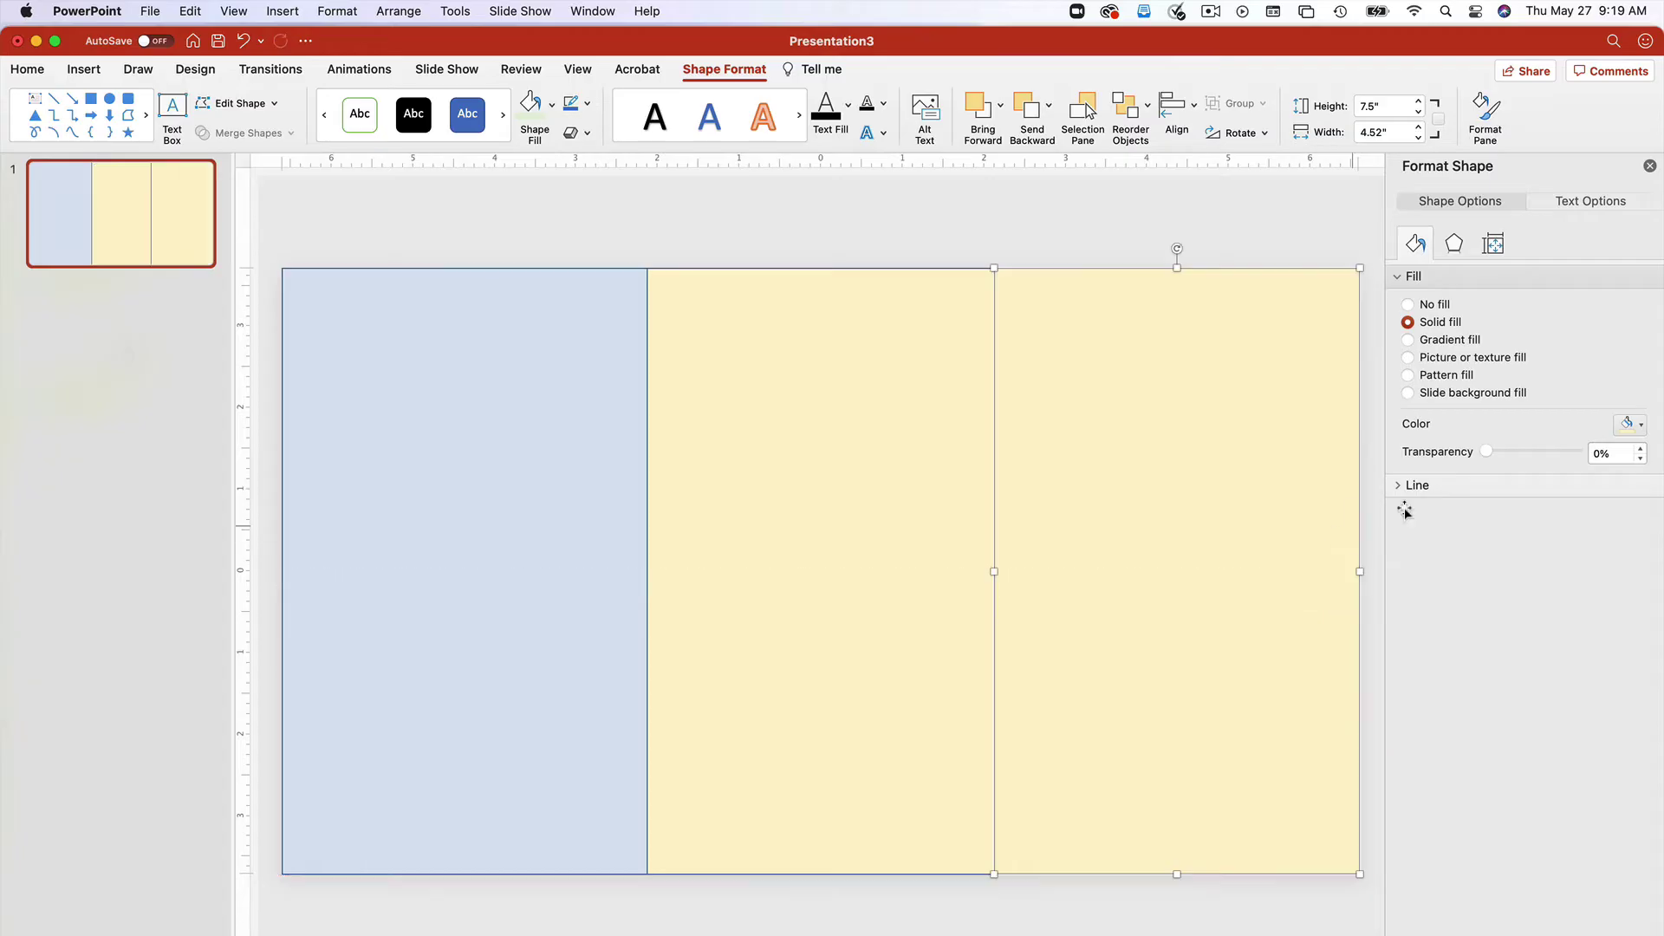
left_click(1641, 425)
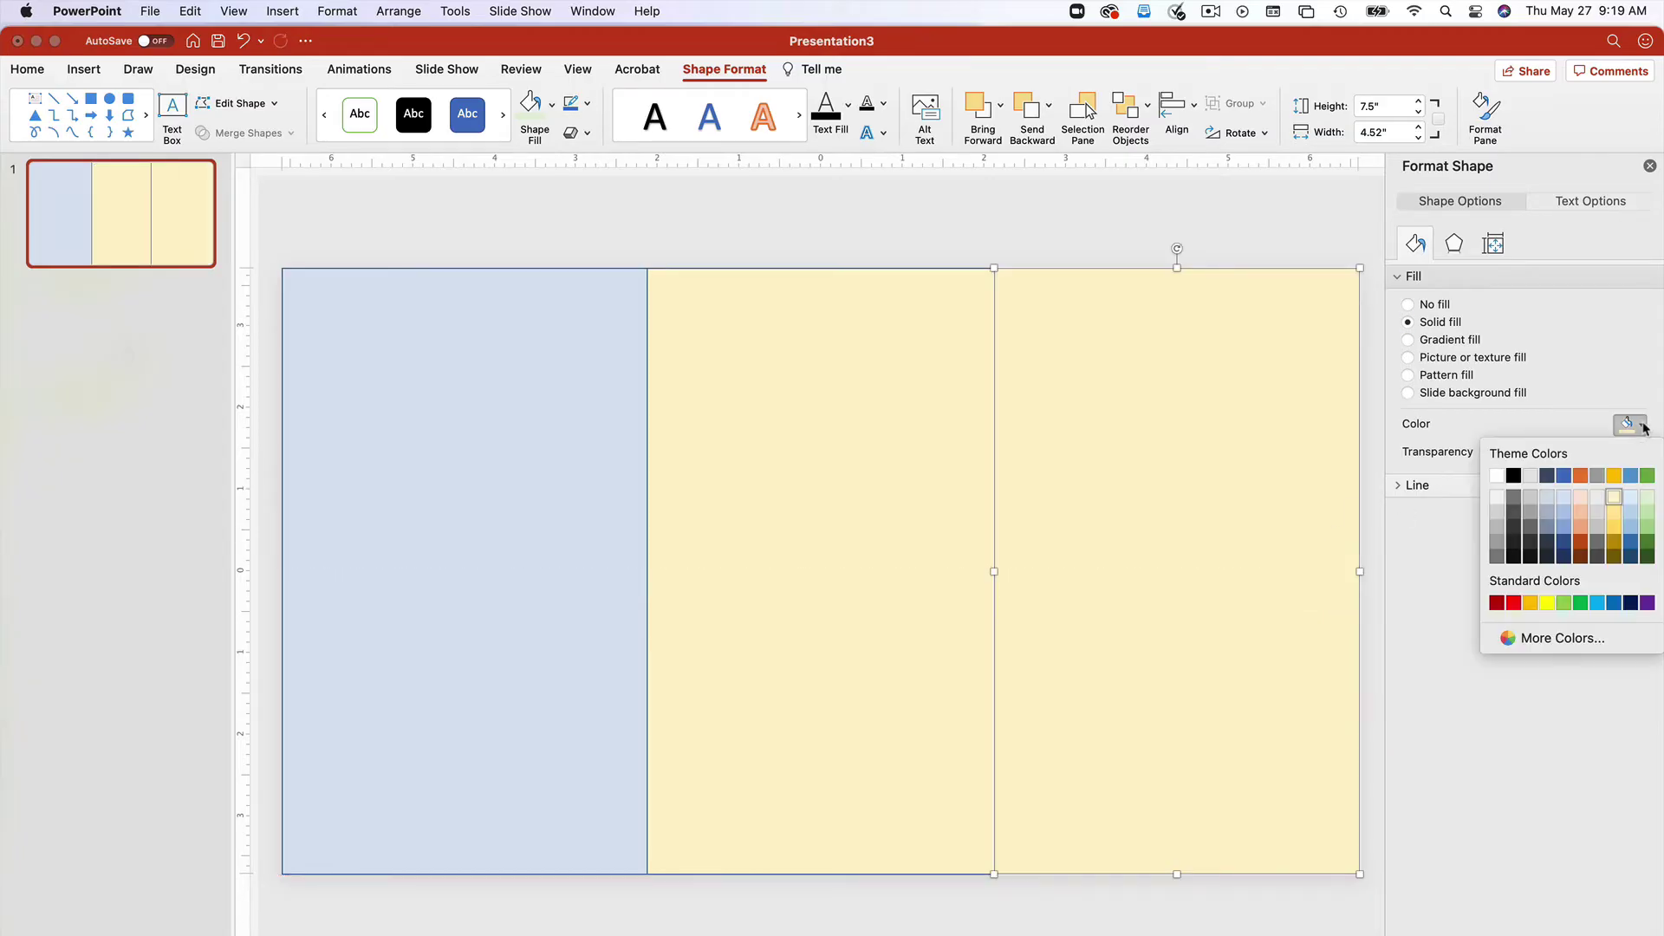
left_click(1649, 498)
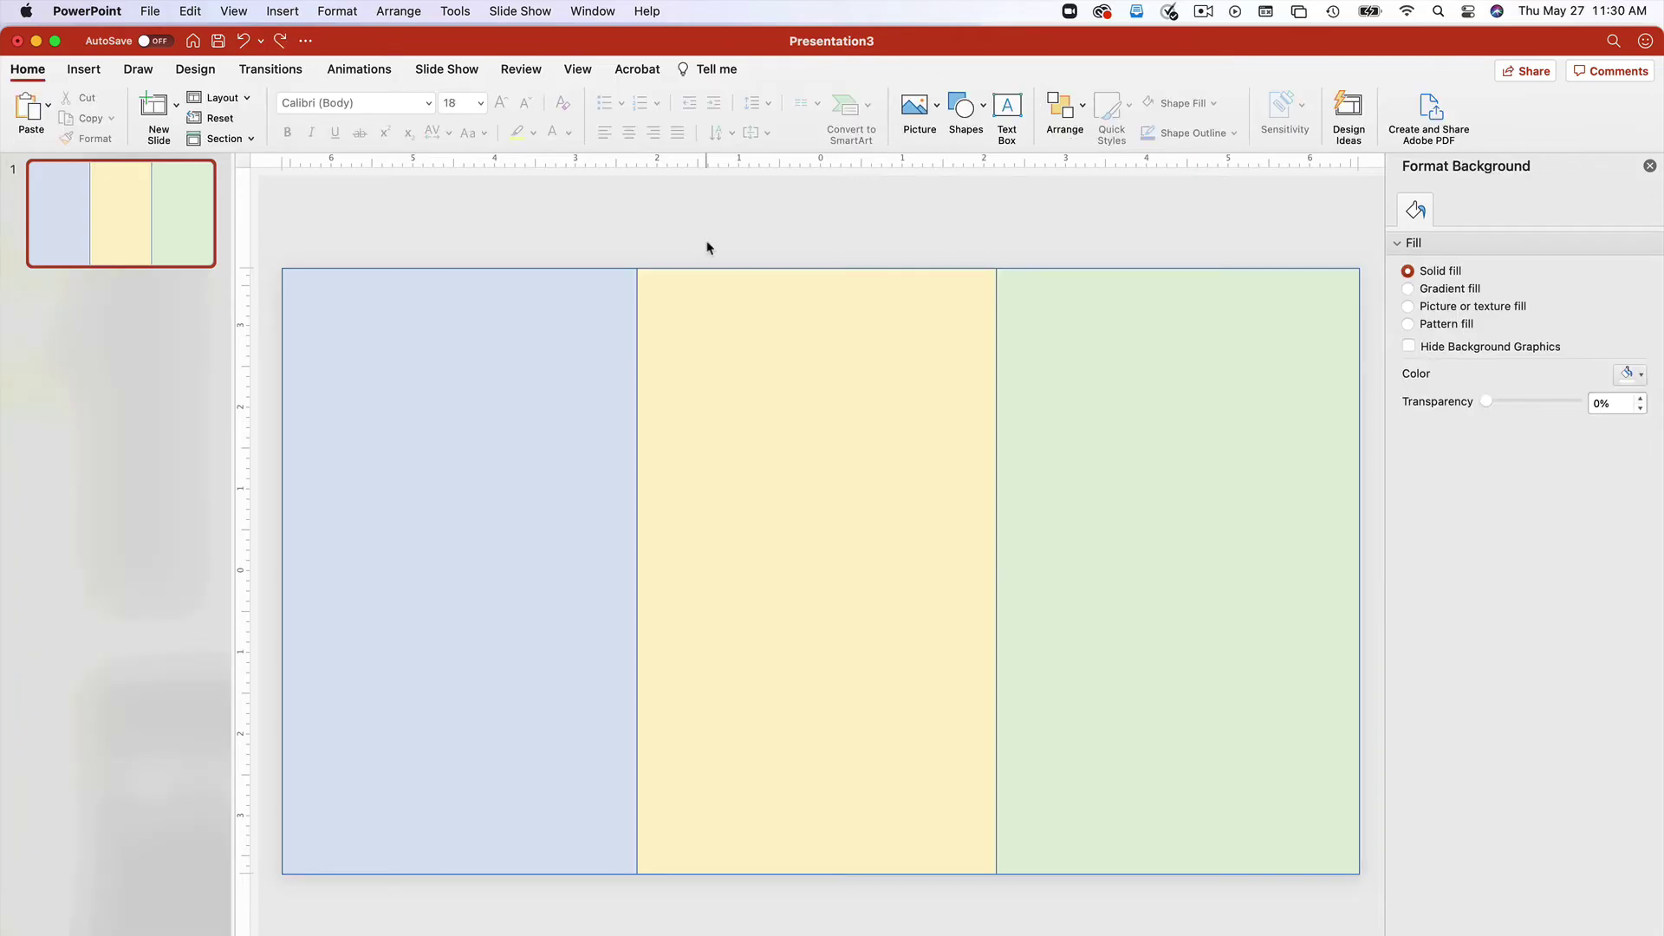
Paste a peach header bar atop the left panel and place a text box inside it
key("super+v")
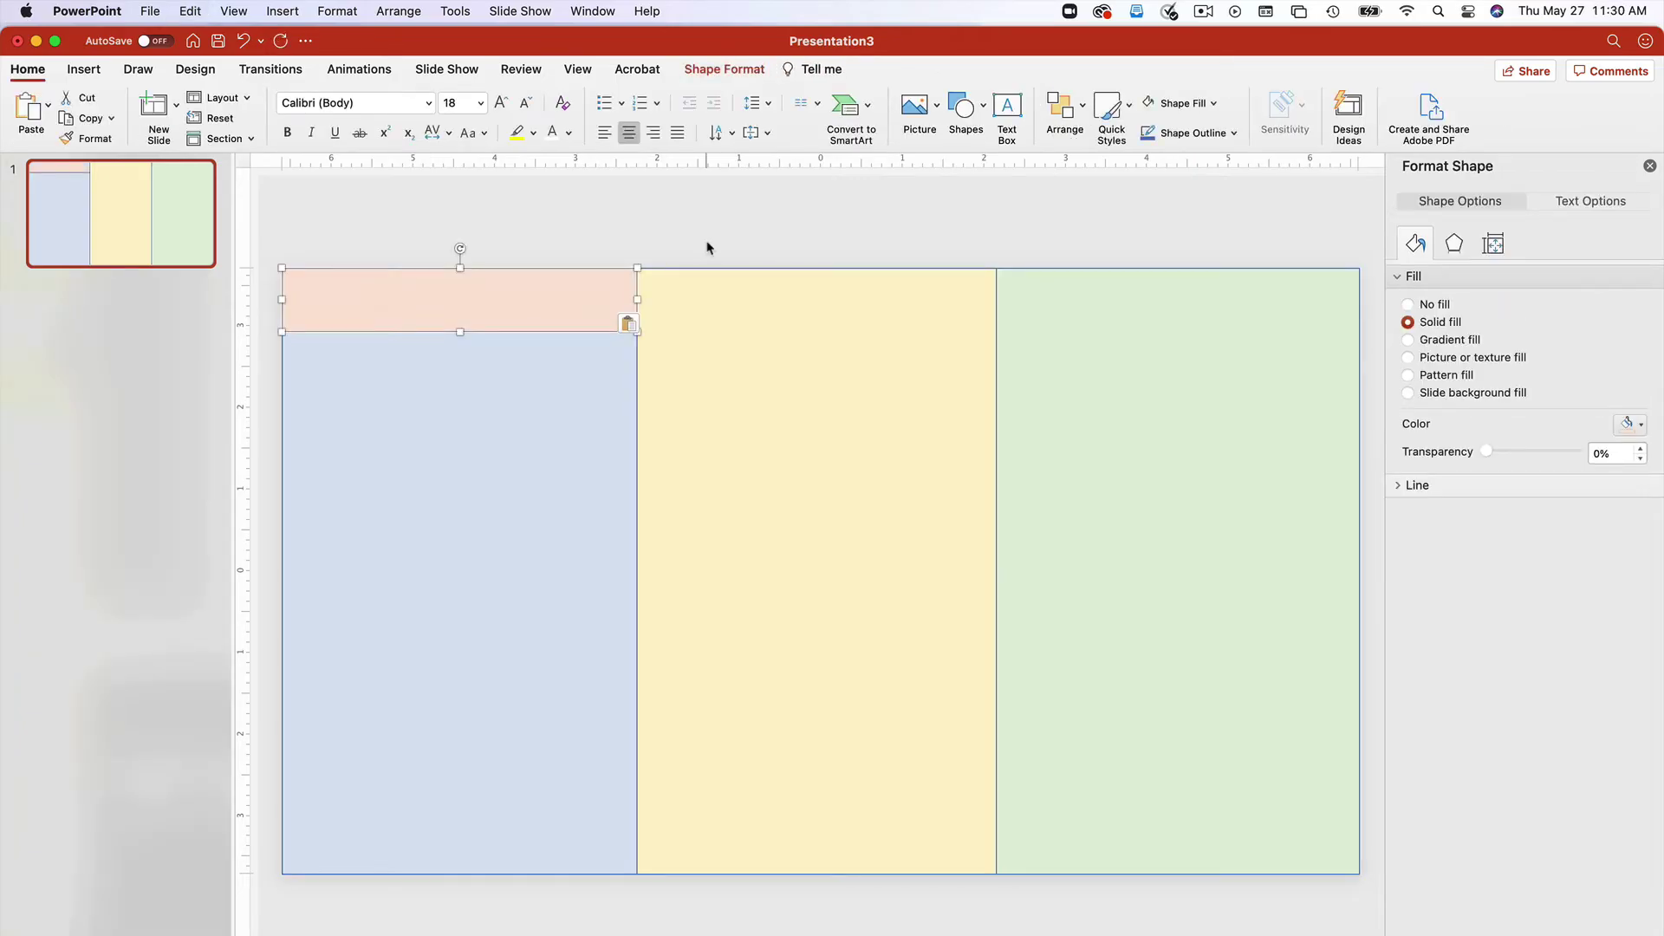
left_click(1010, 114)
left_click(458, 299)
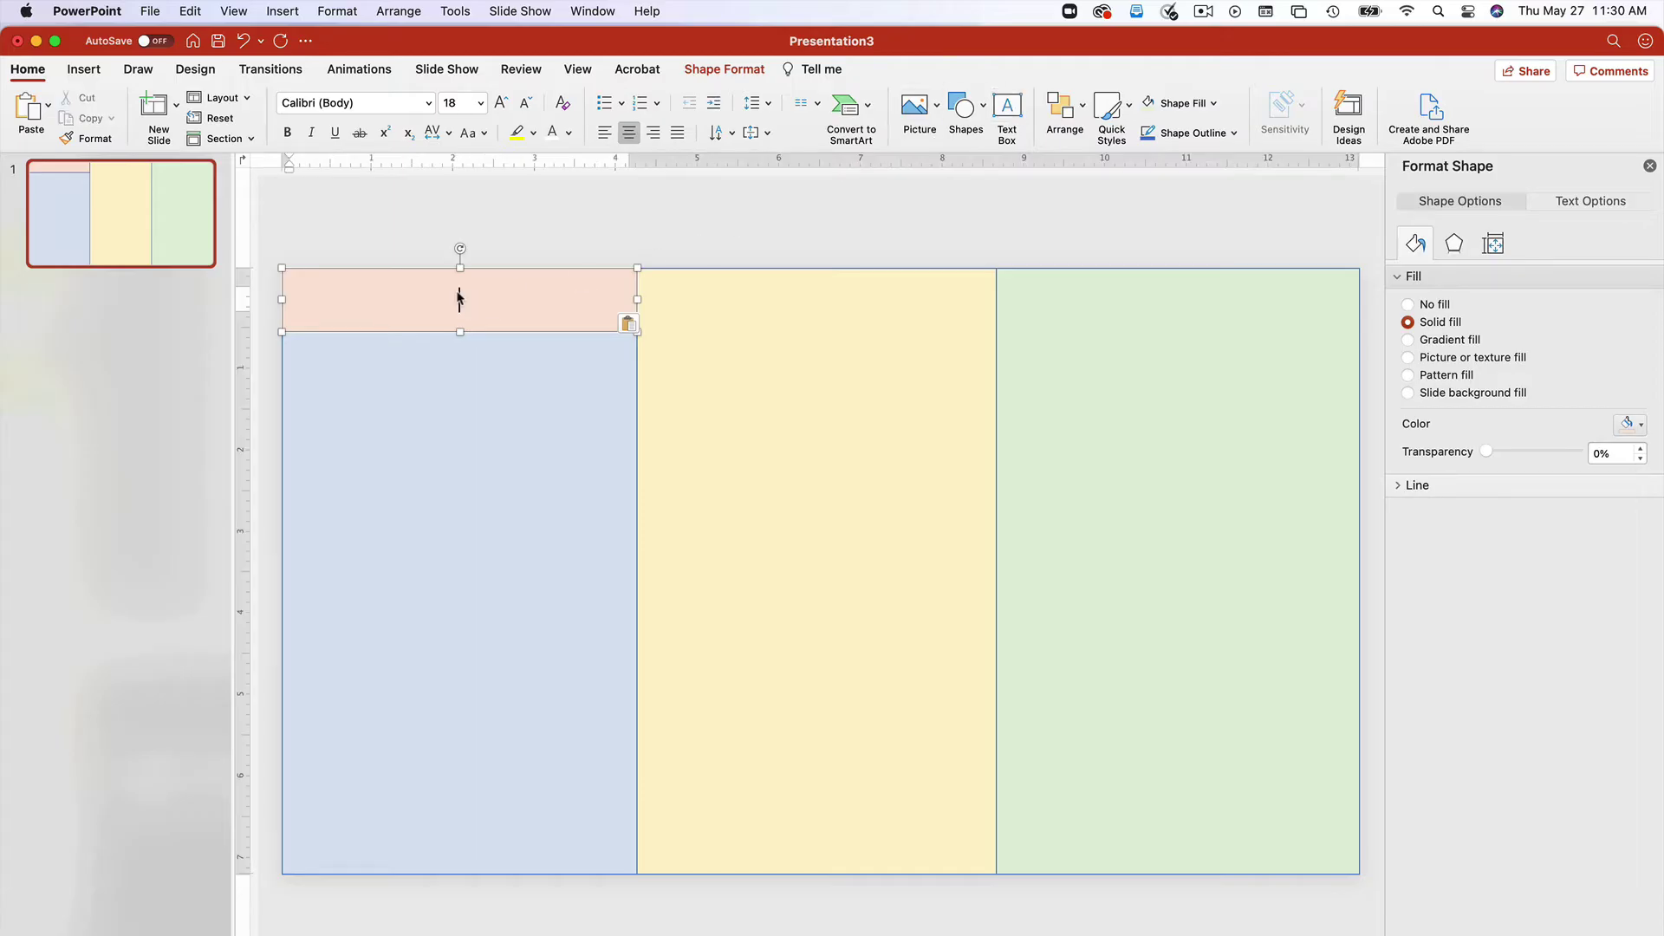
Set the header text box to Arial, 36 pt, with black text fill
left_click(425, 106)
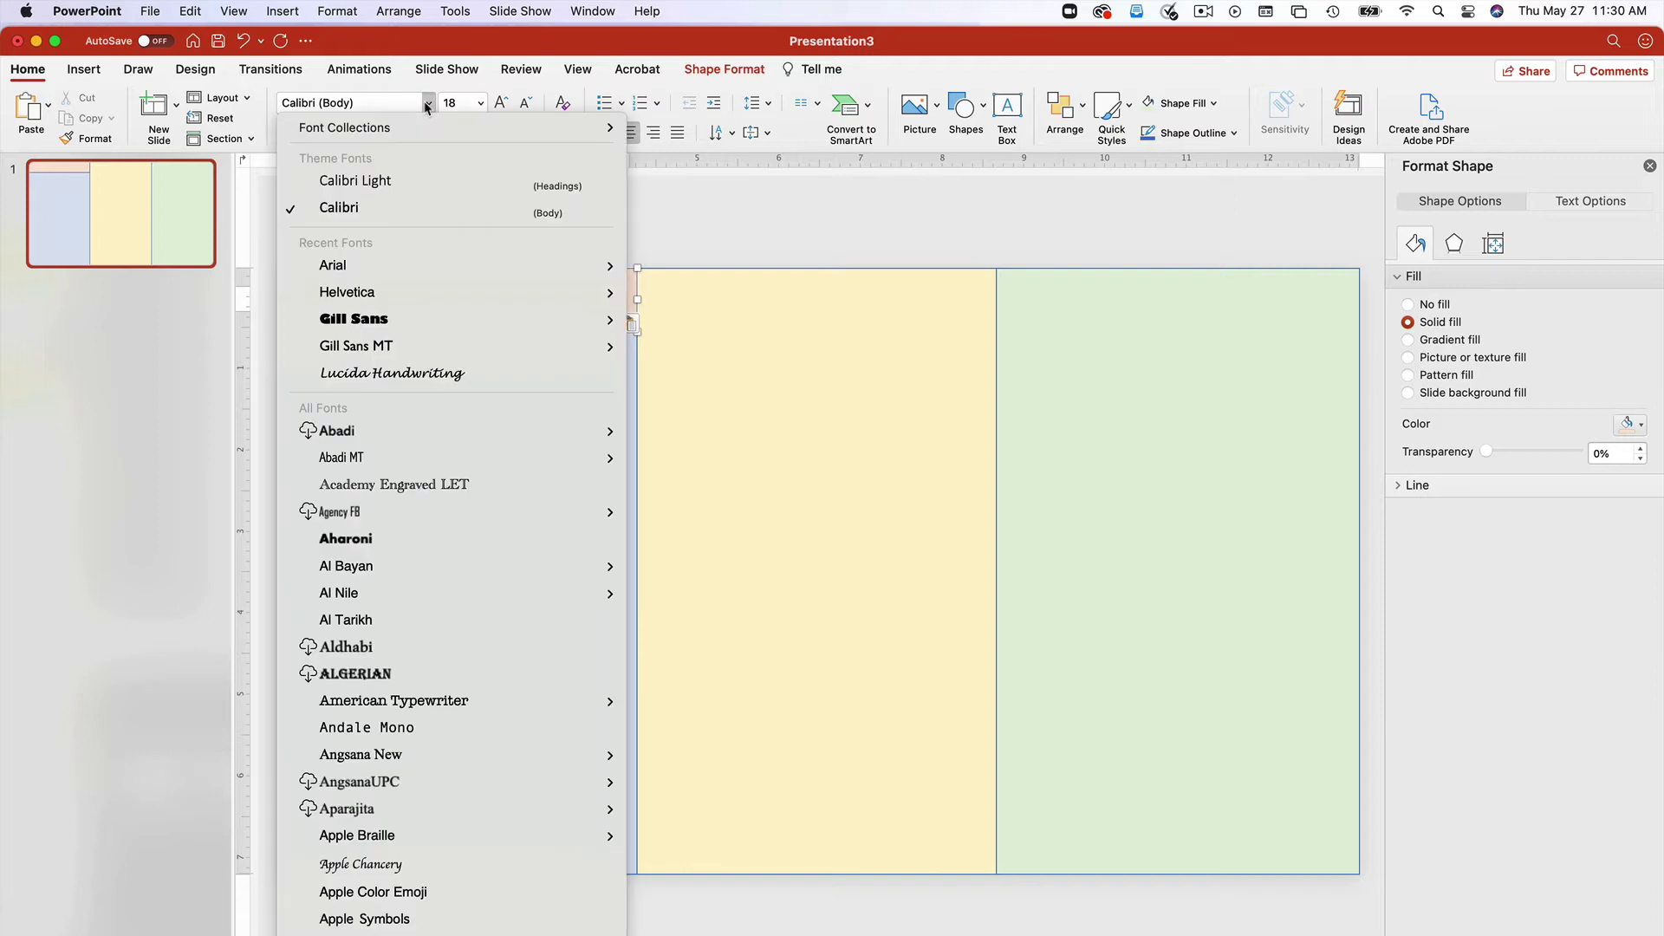
left_click(374, 267)
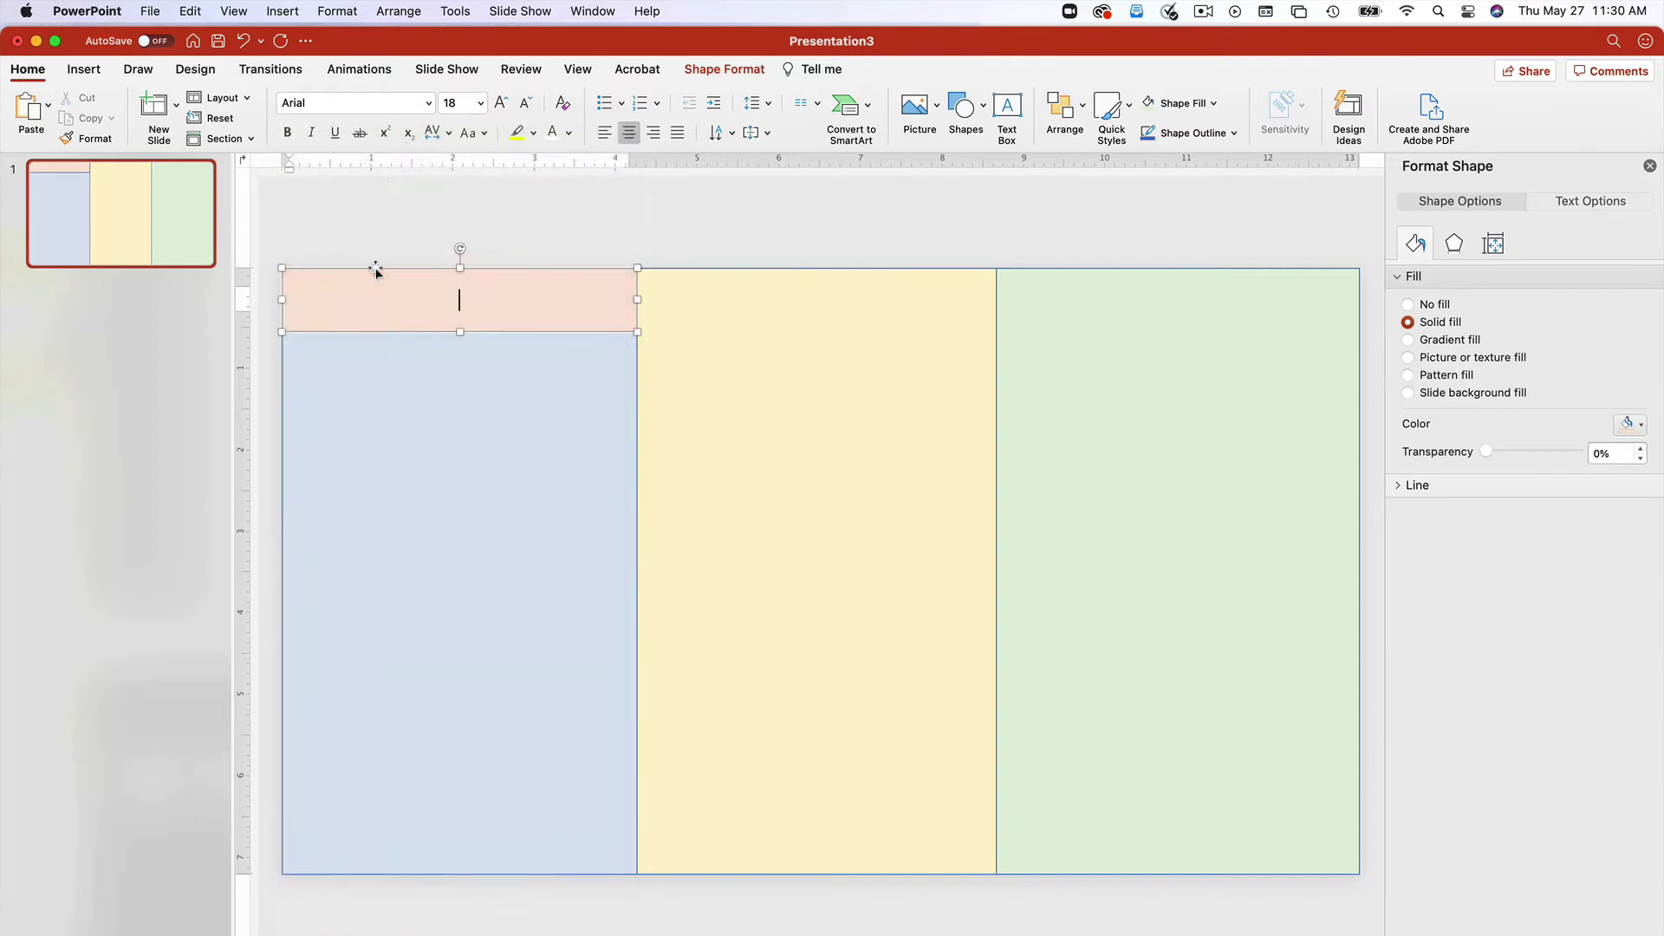
left_click(478, 104)
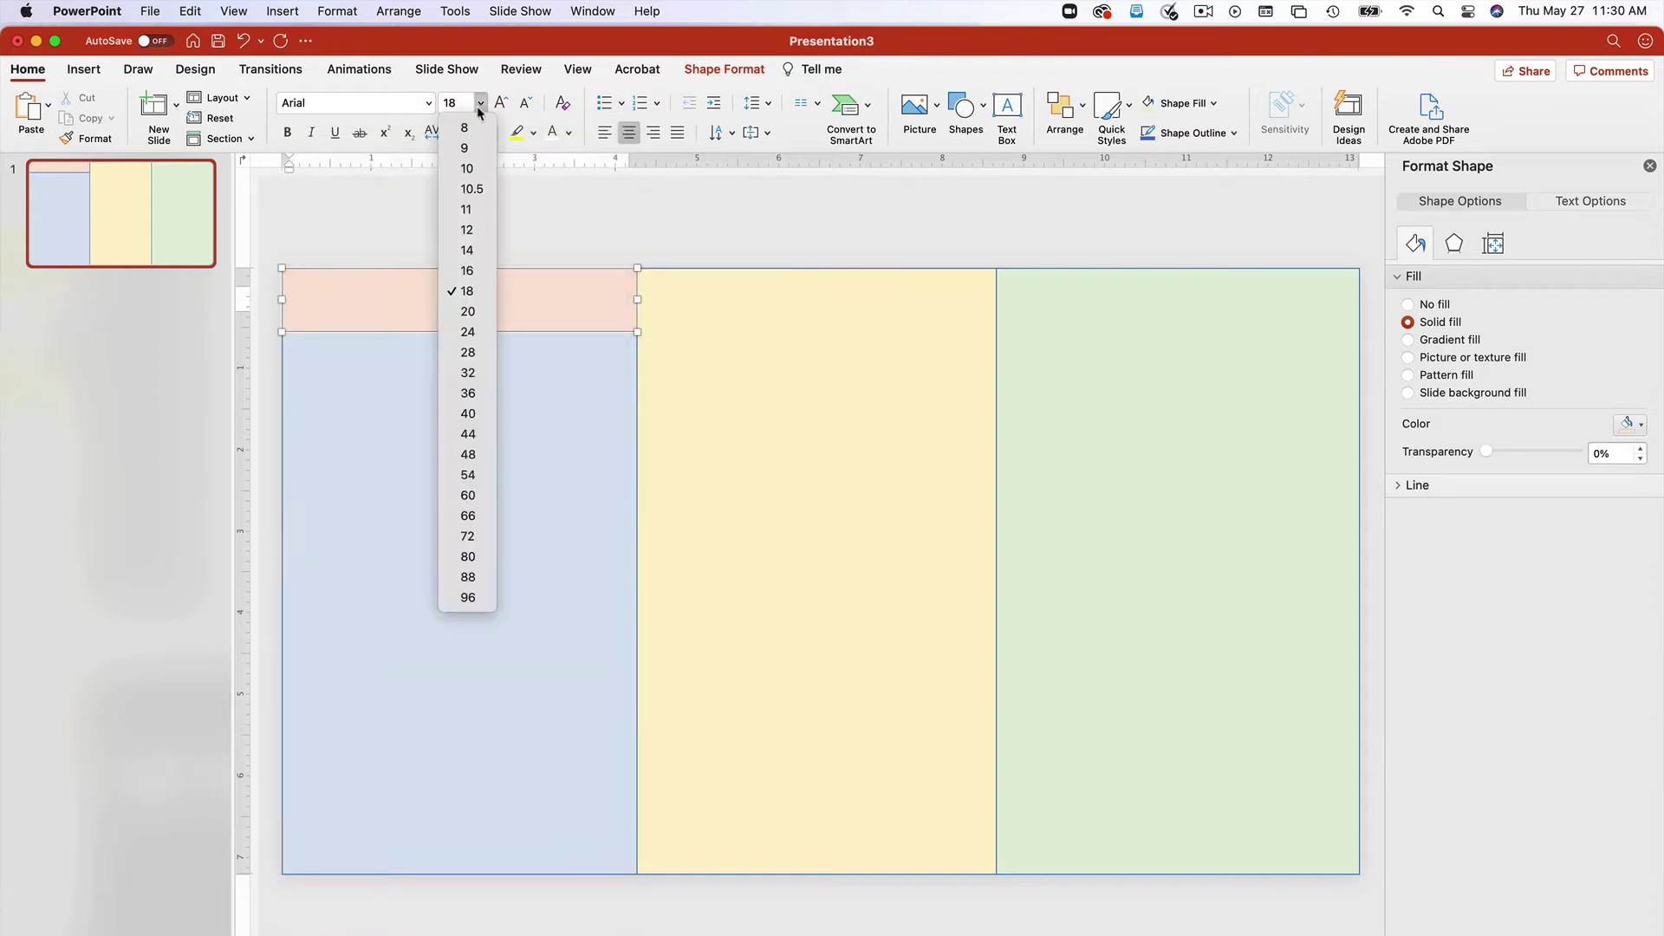
left_click(458, 397)
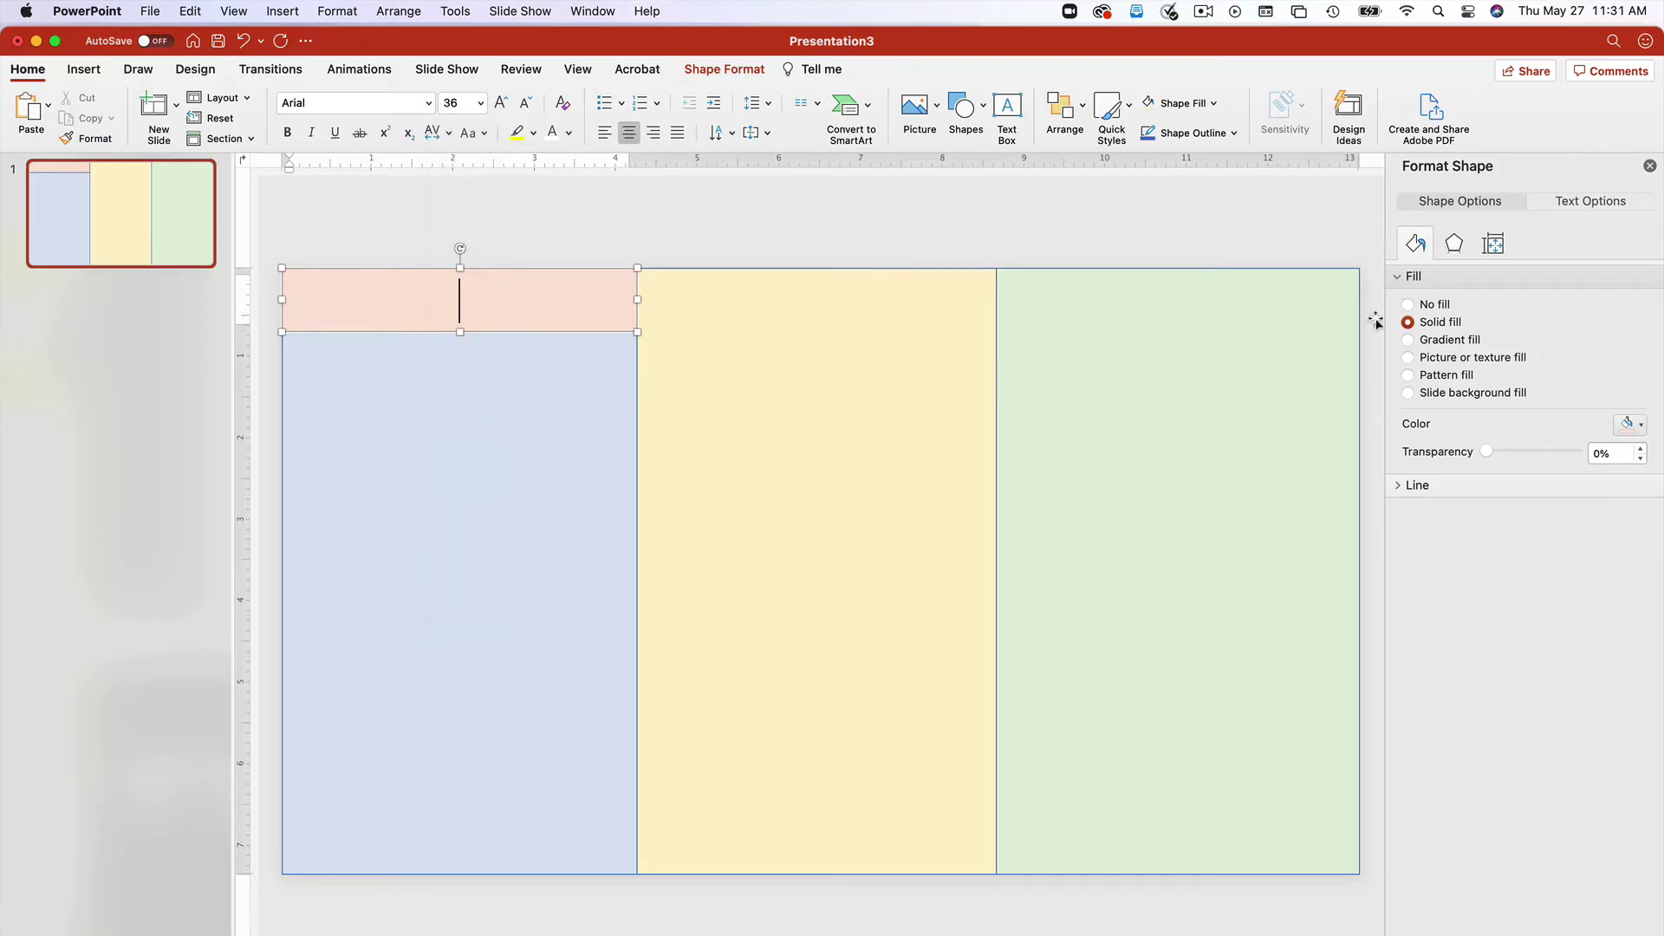
left_click(1576, 204)
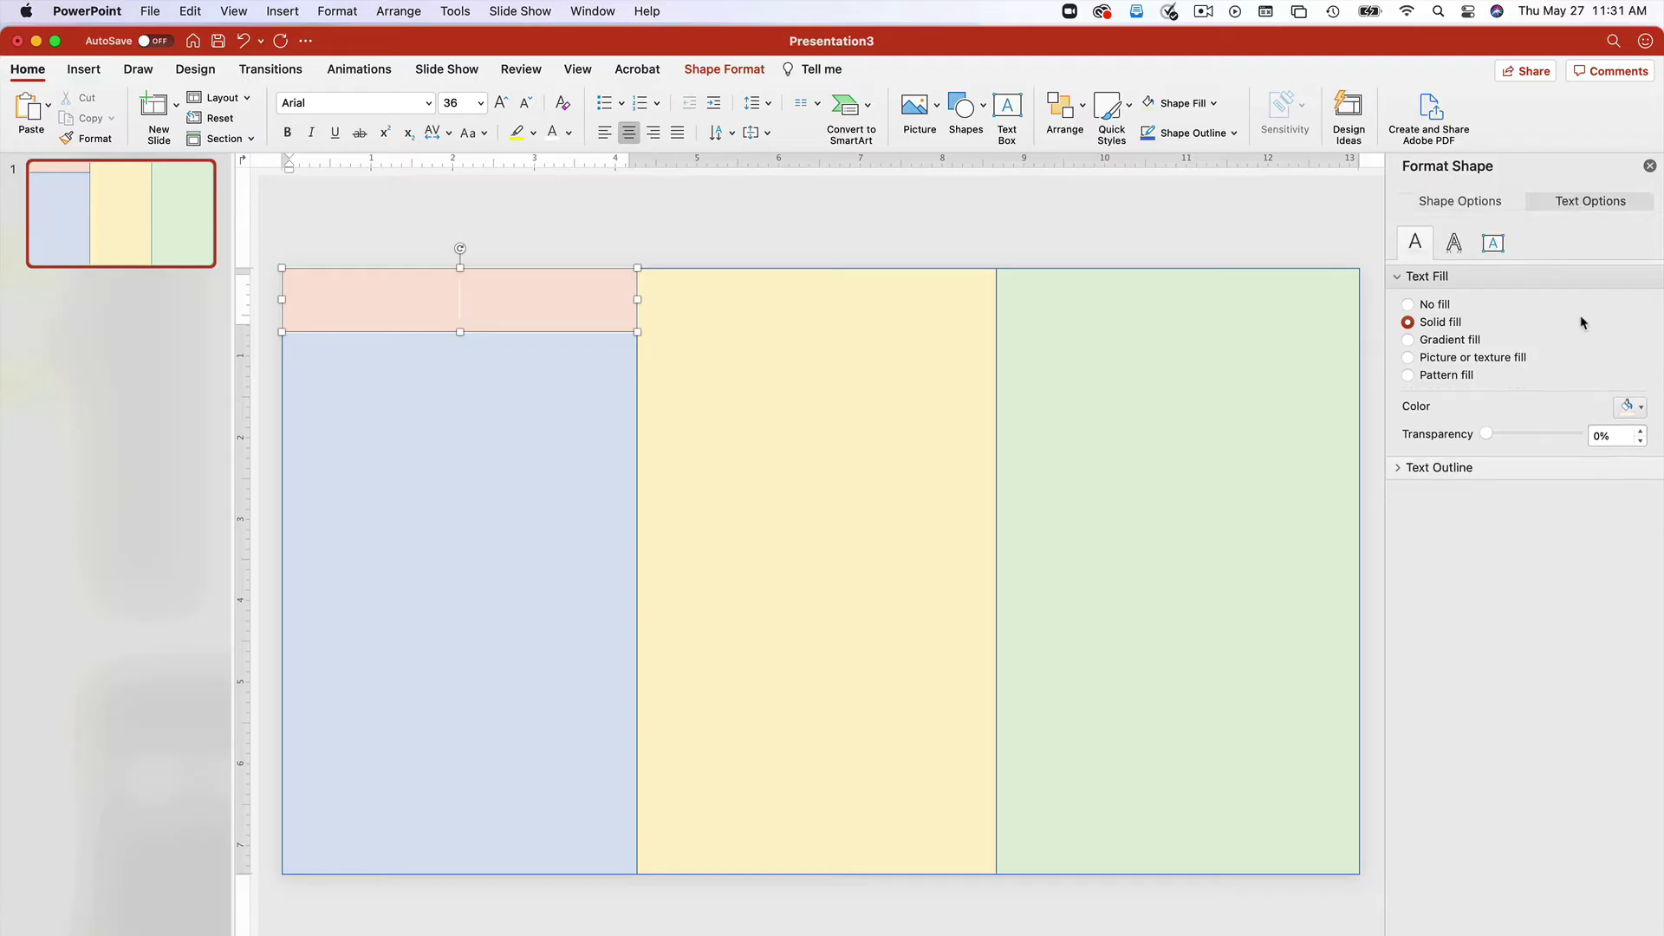
left_click(1634, 406)
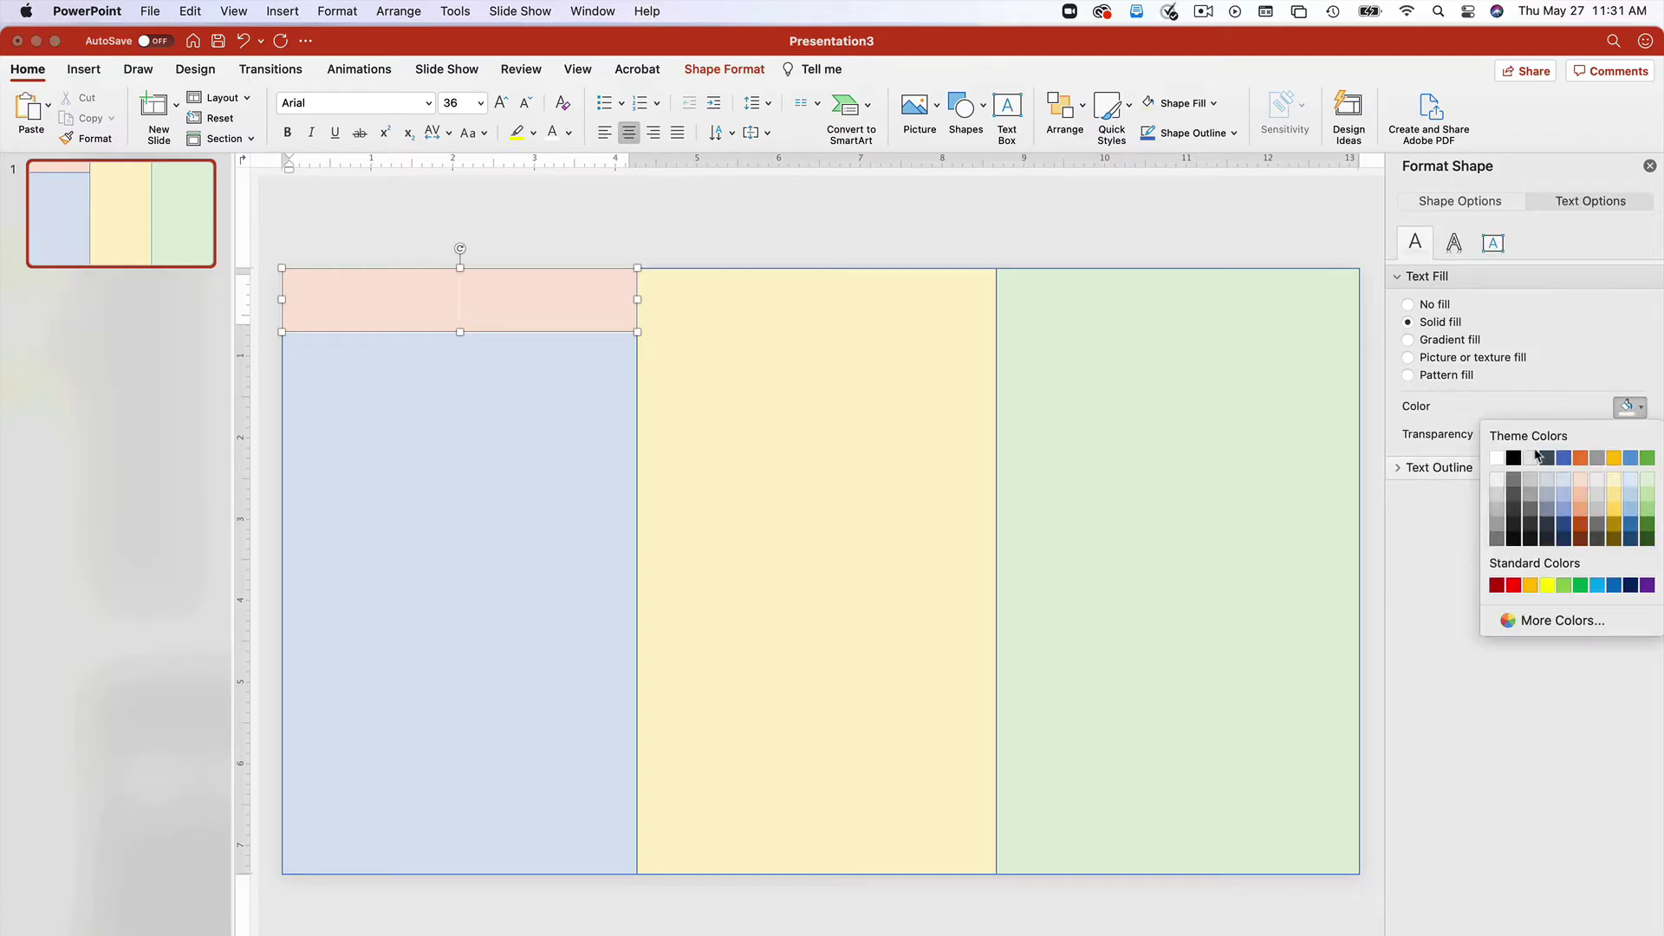
left_click(1515, 458)
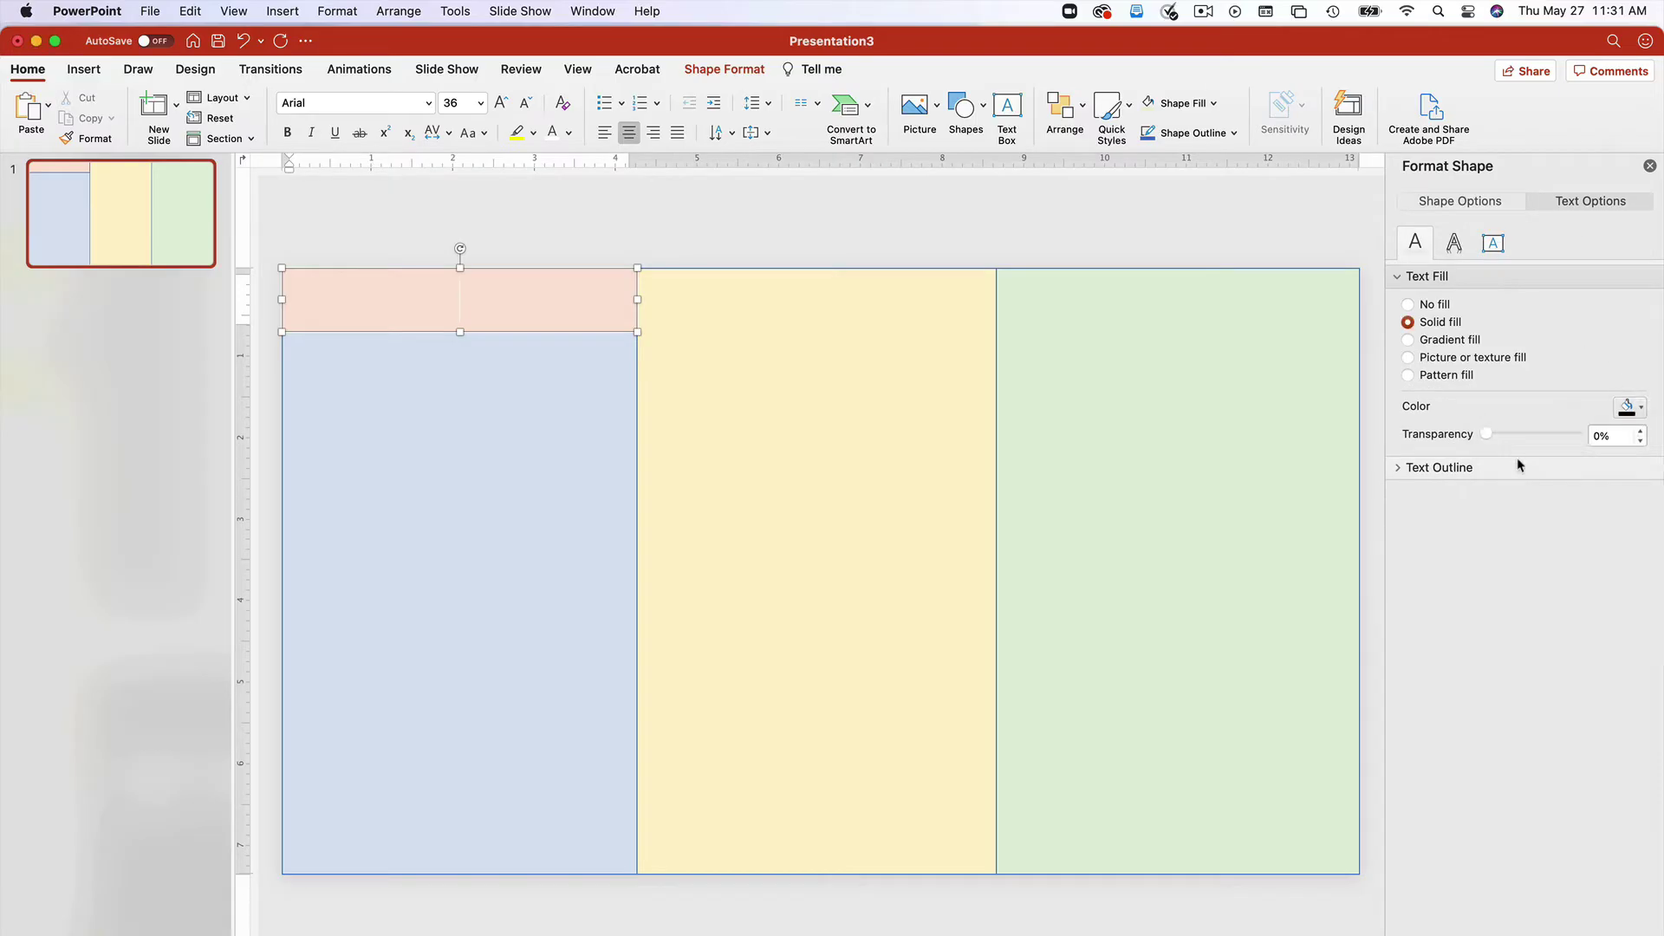
type("Aim")
Make the 'Aim' header word bold
double_click(429, 309)
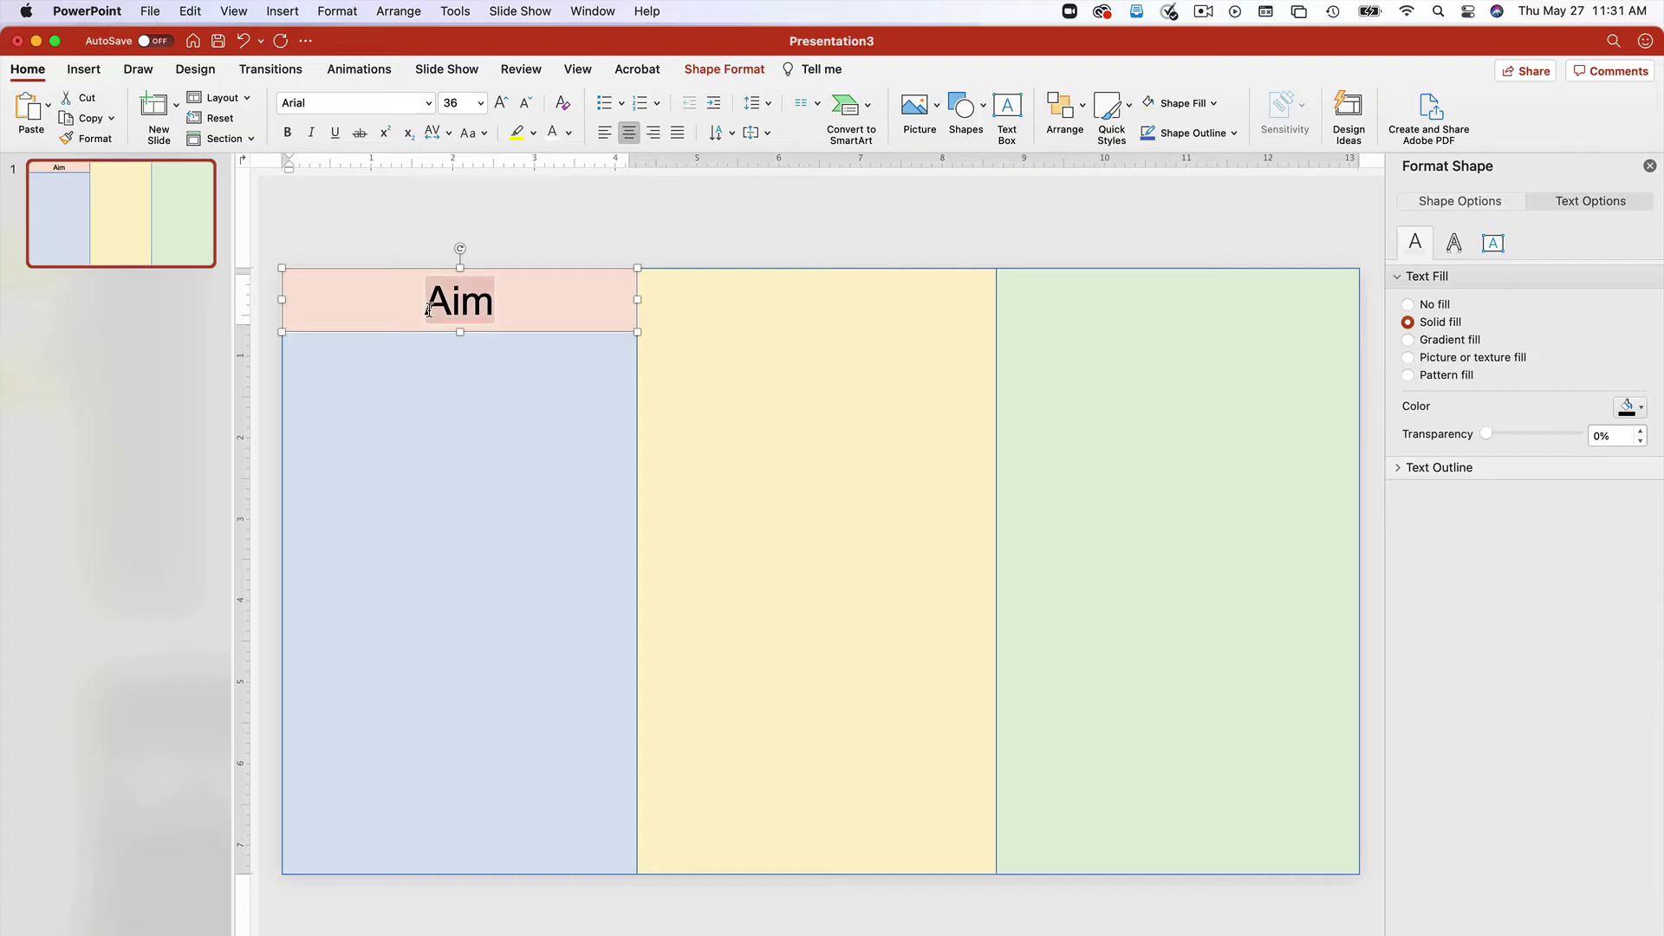
key("super+b")
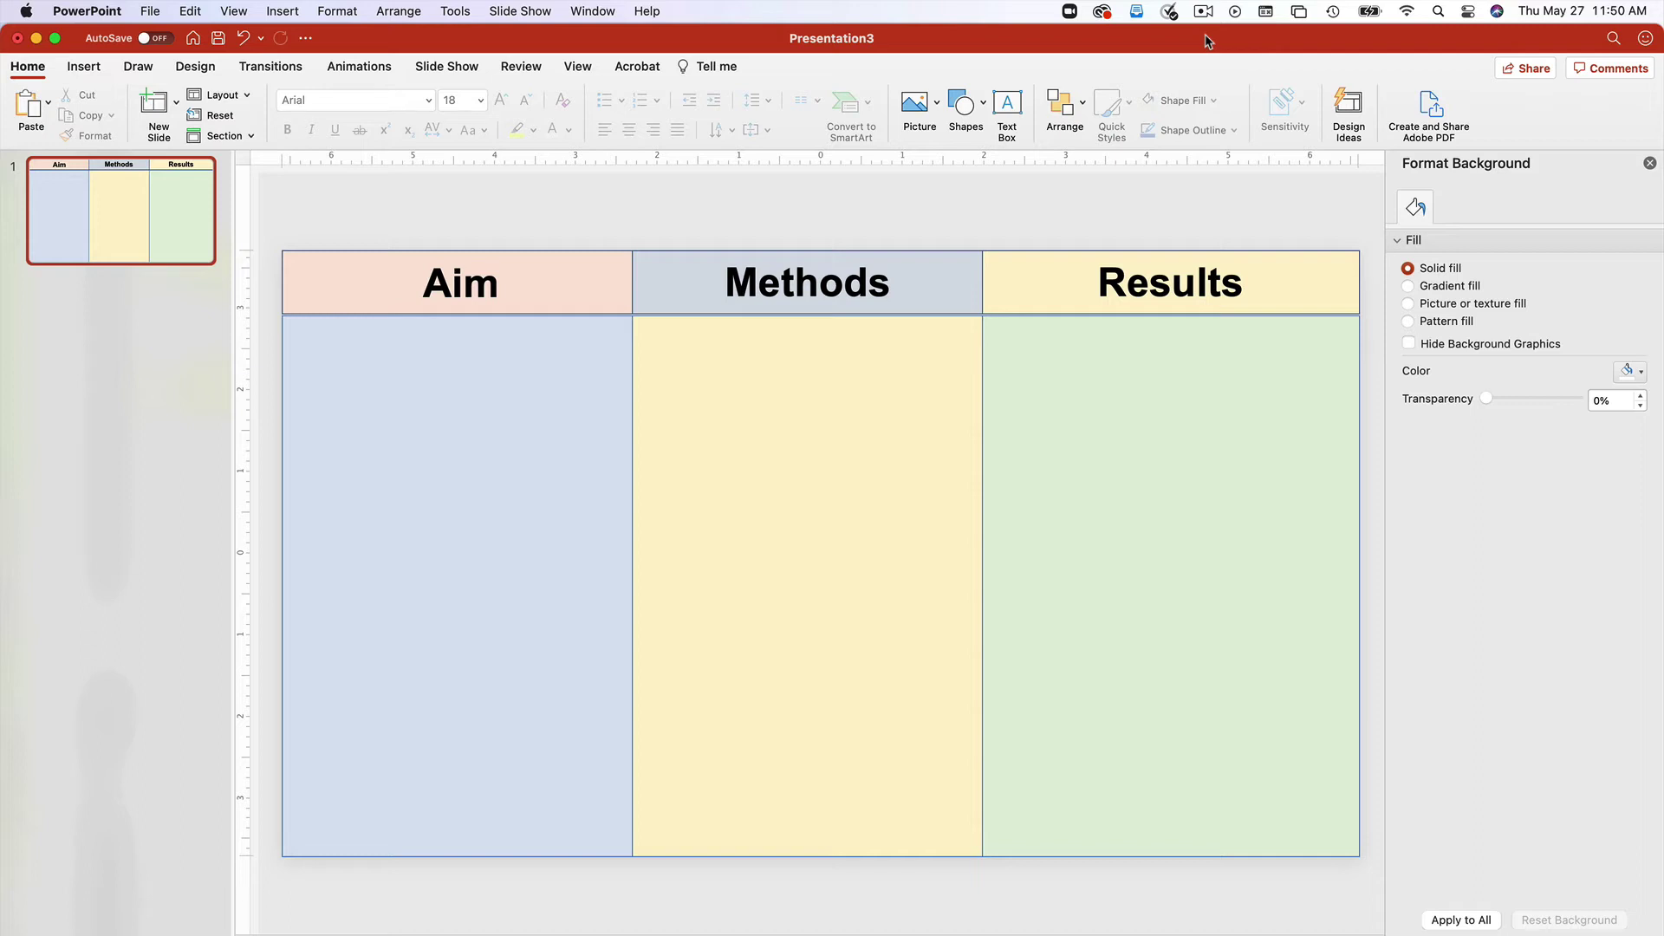
Paste the three prepared description text boxes for the Aim, Methods and Results columns
key("super+v")
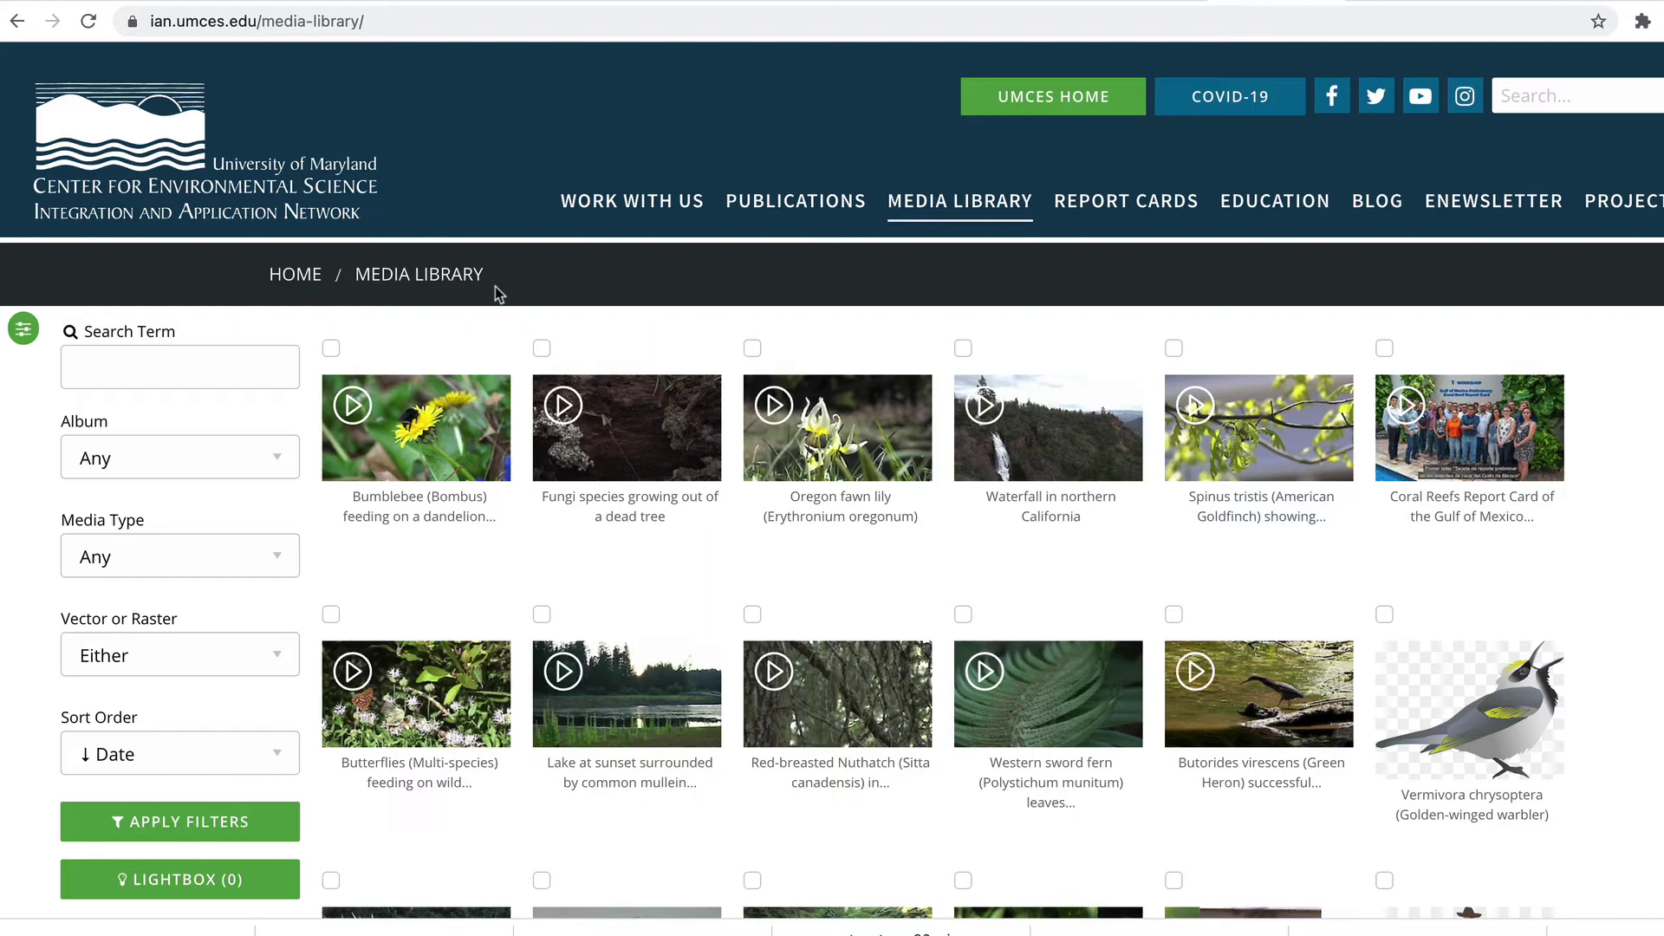
Search the media library for 'rhizophora' and download the Red Mangrove illustration as PNG
left_click(204, 364)
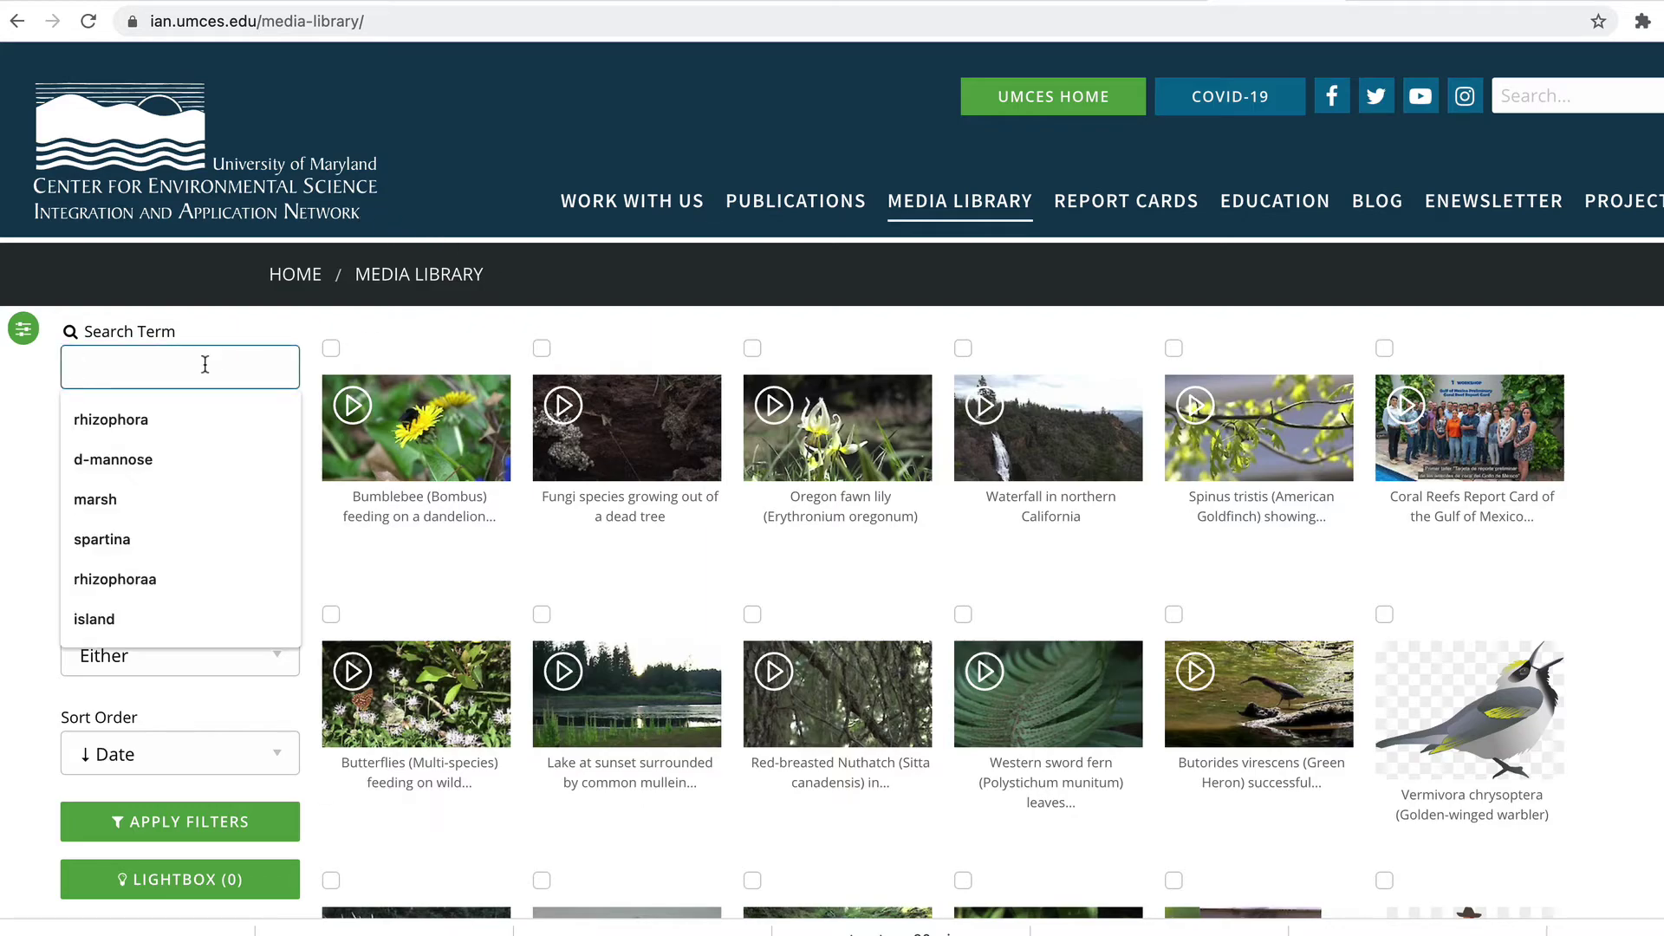
type("r")
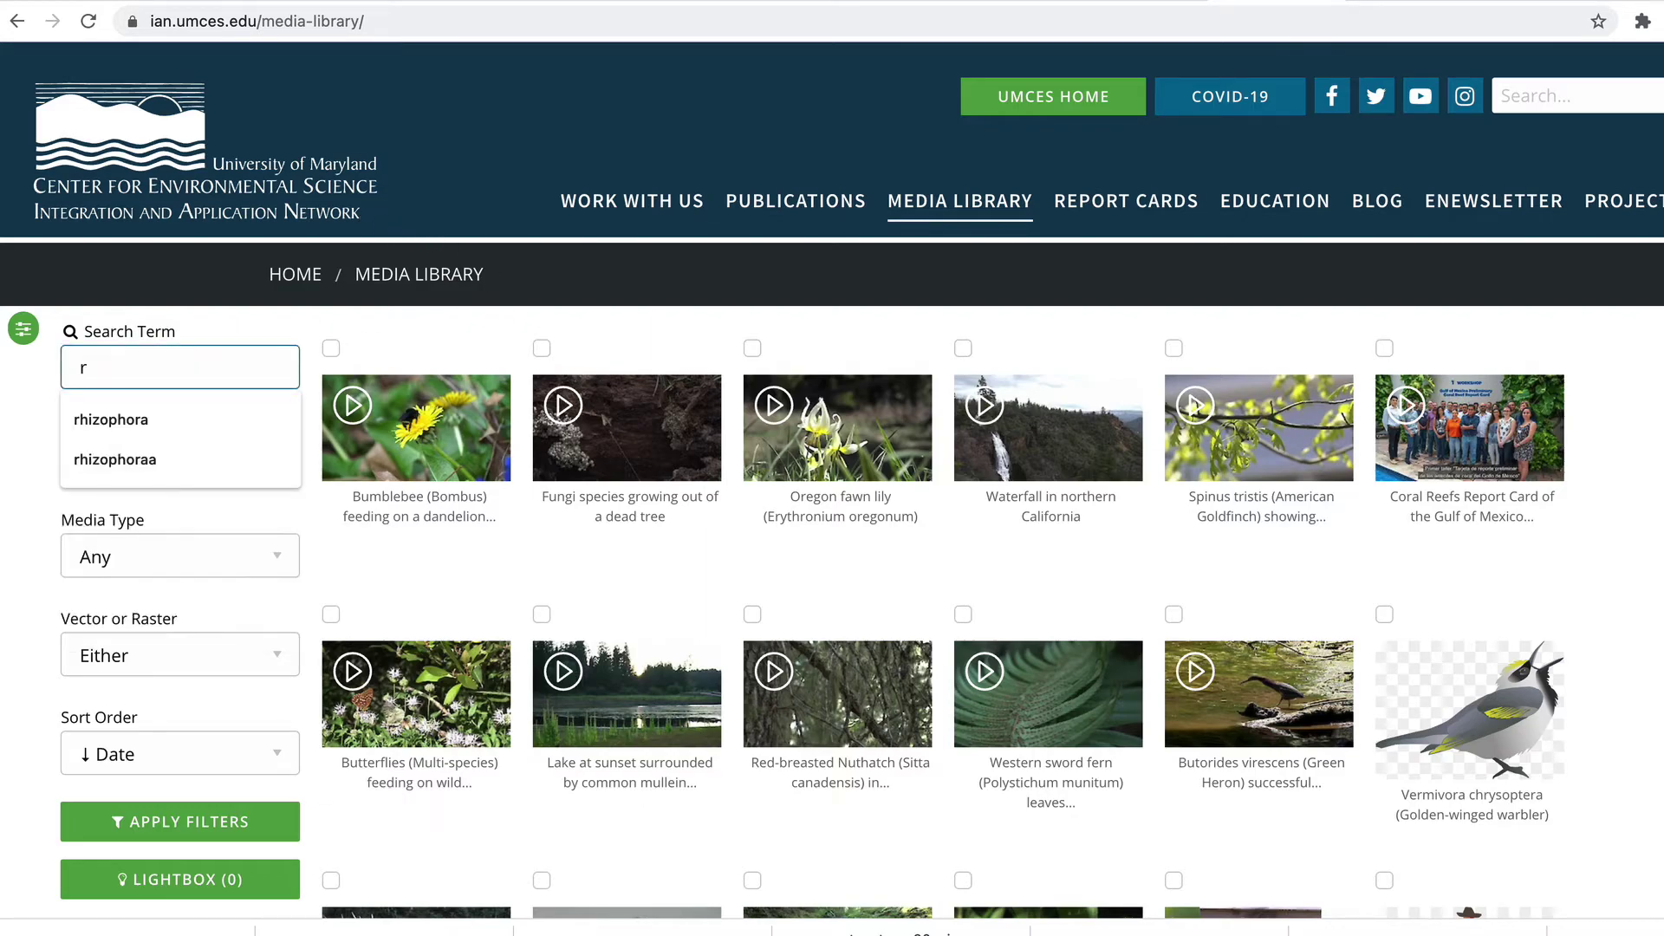
left_click(163, 416)
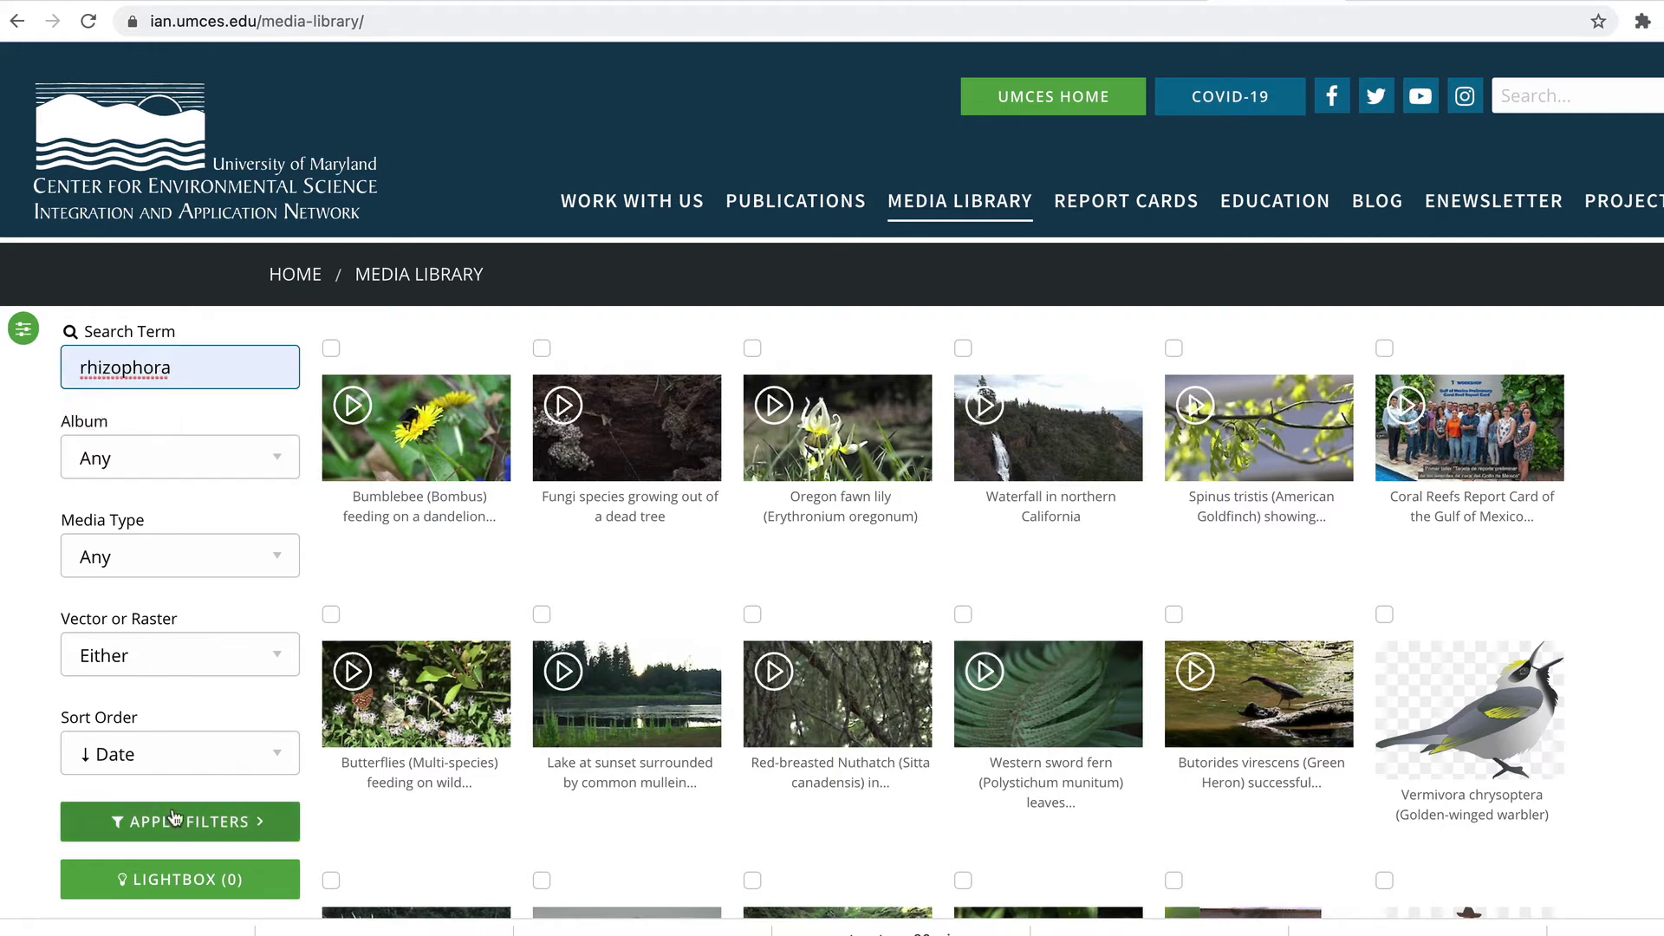
scroll(175, 816, "down", 1)
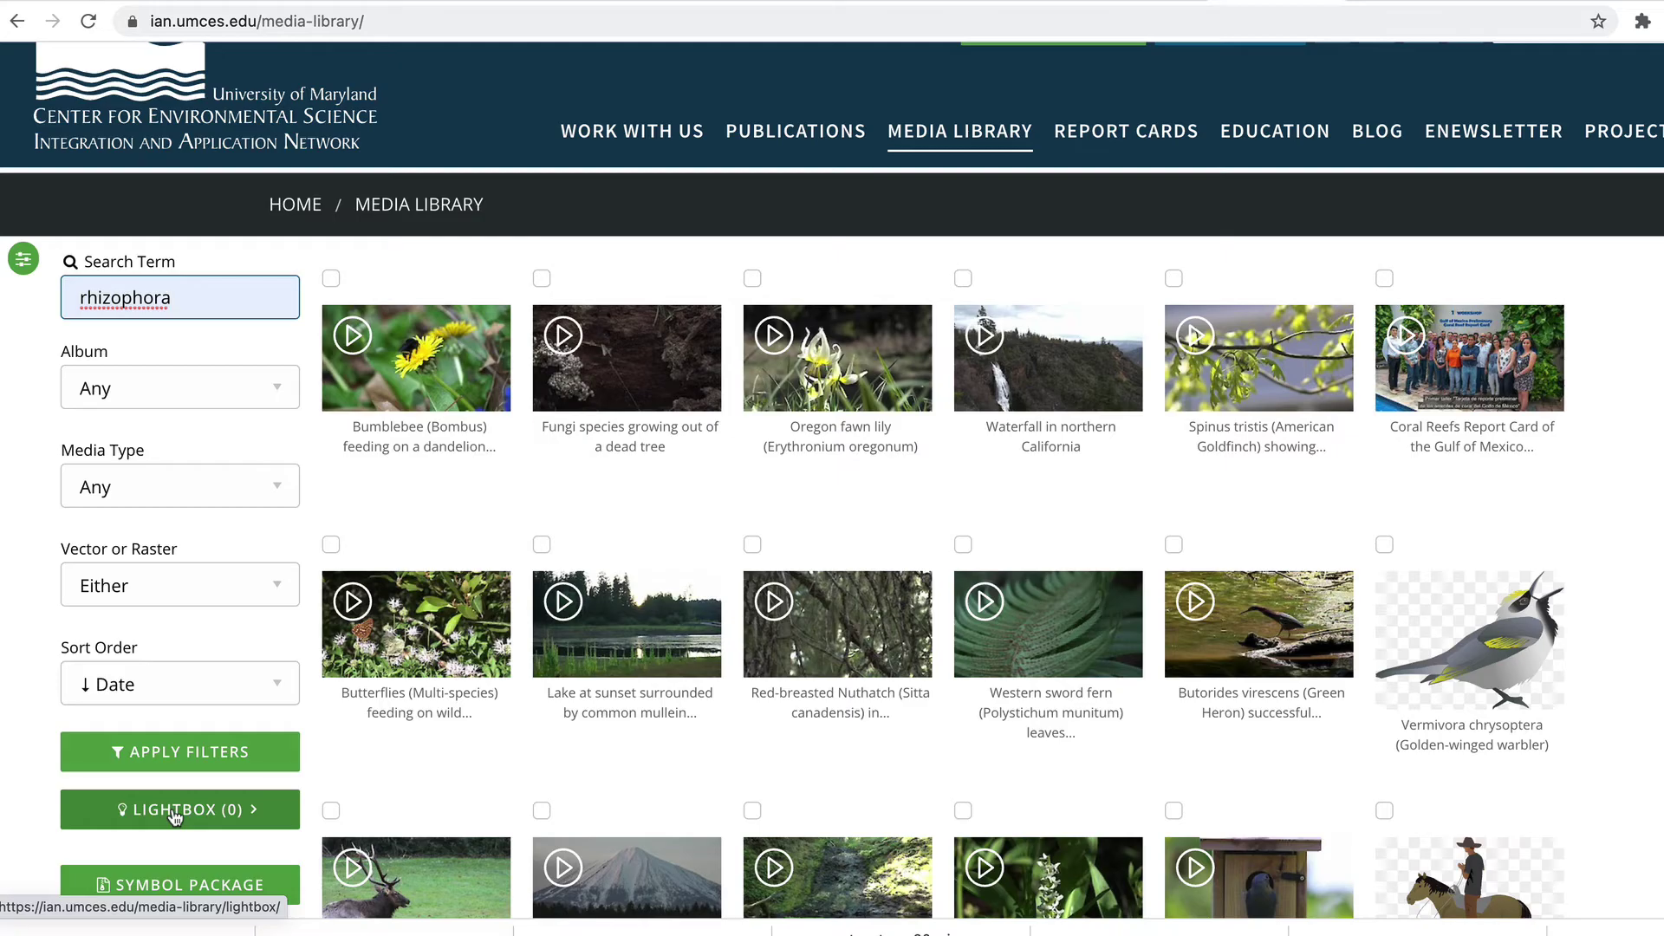
key("Return")
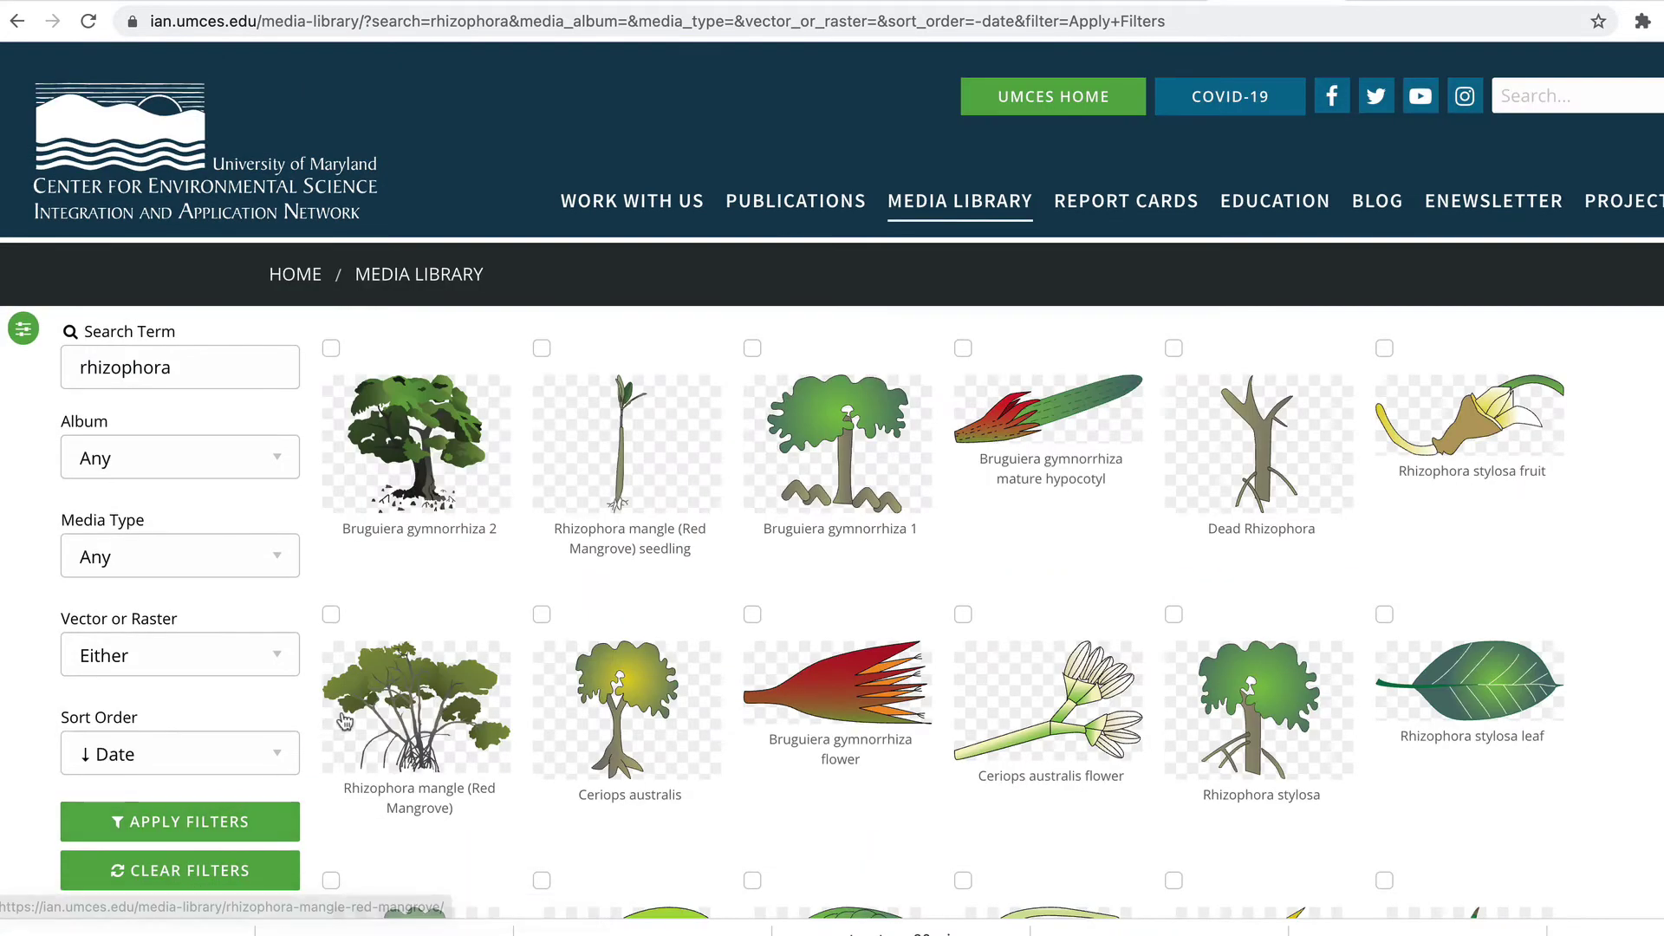
left_click(405, 730)
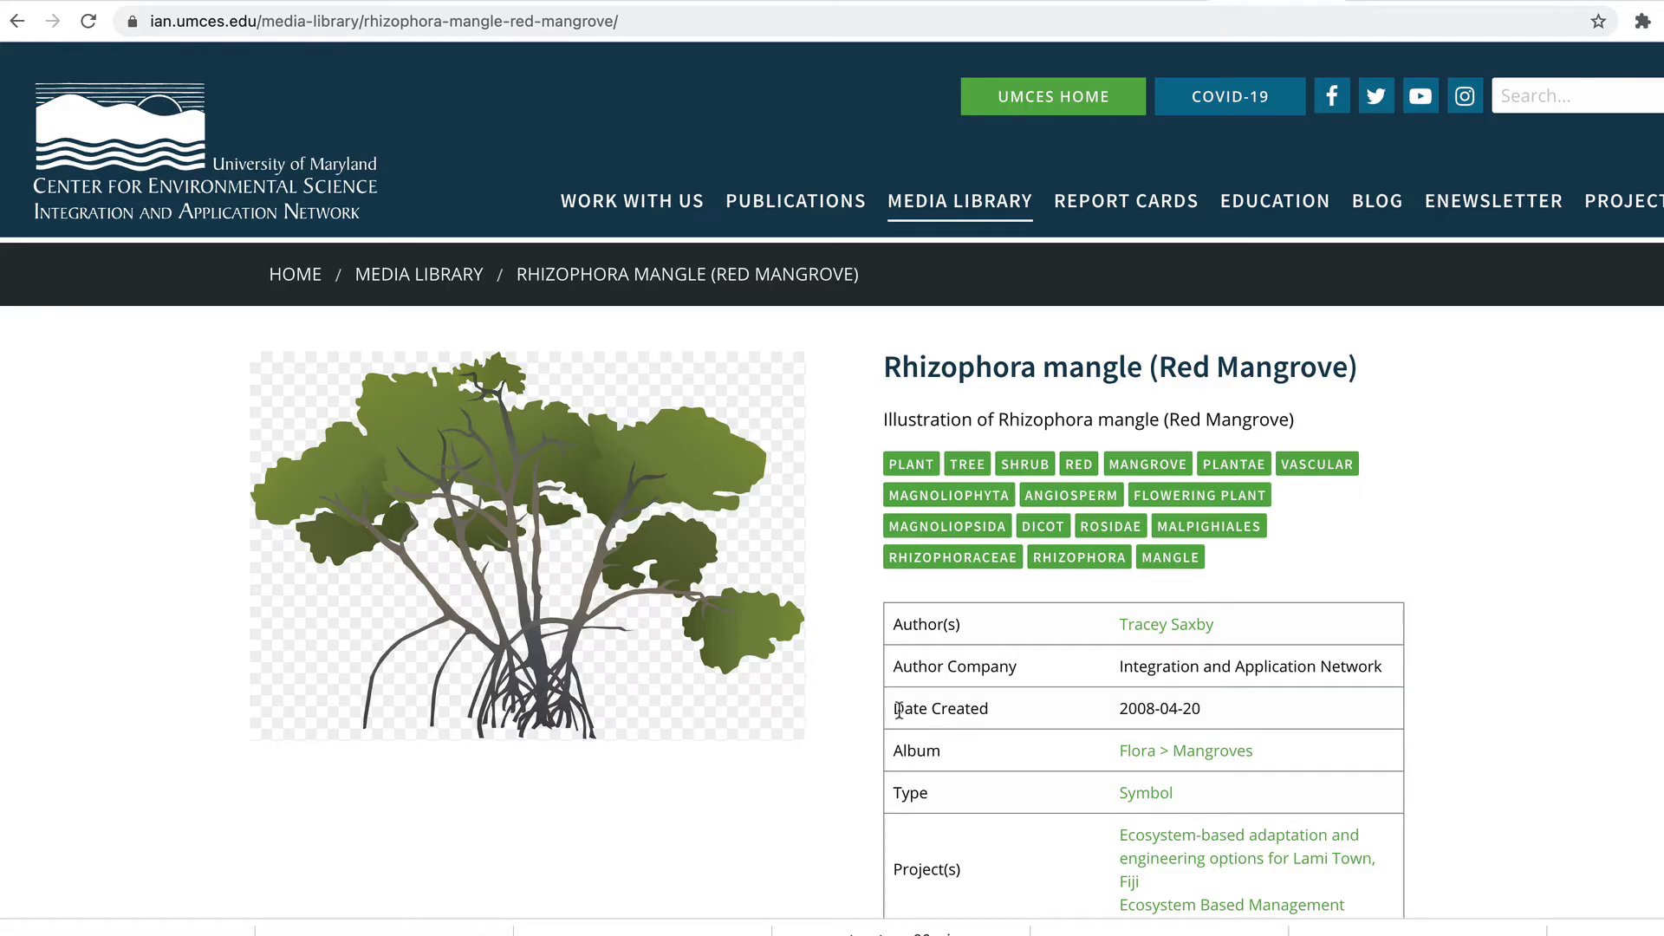
scroll(880, 715, "down", 2)
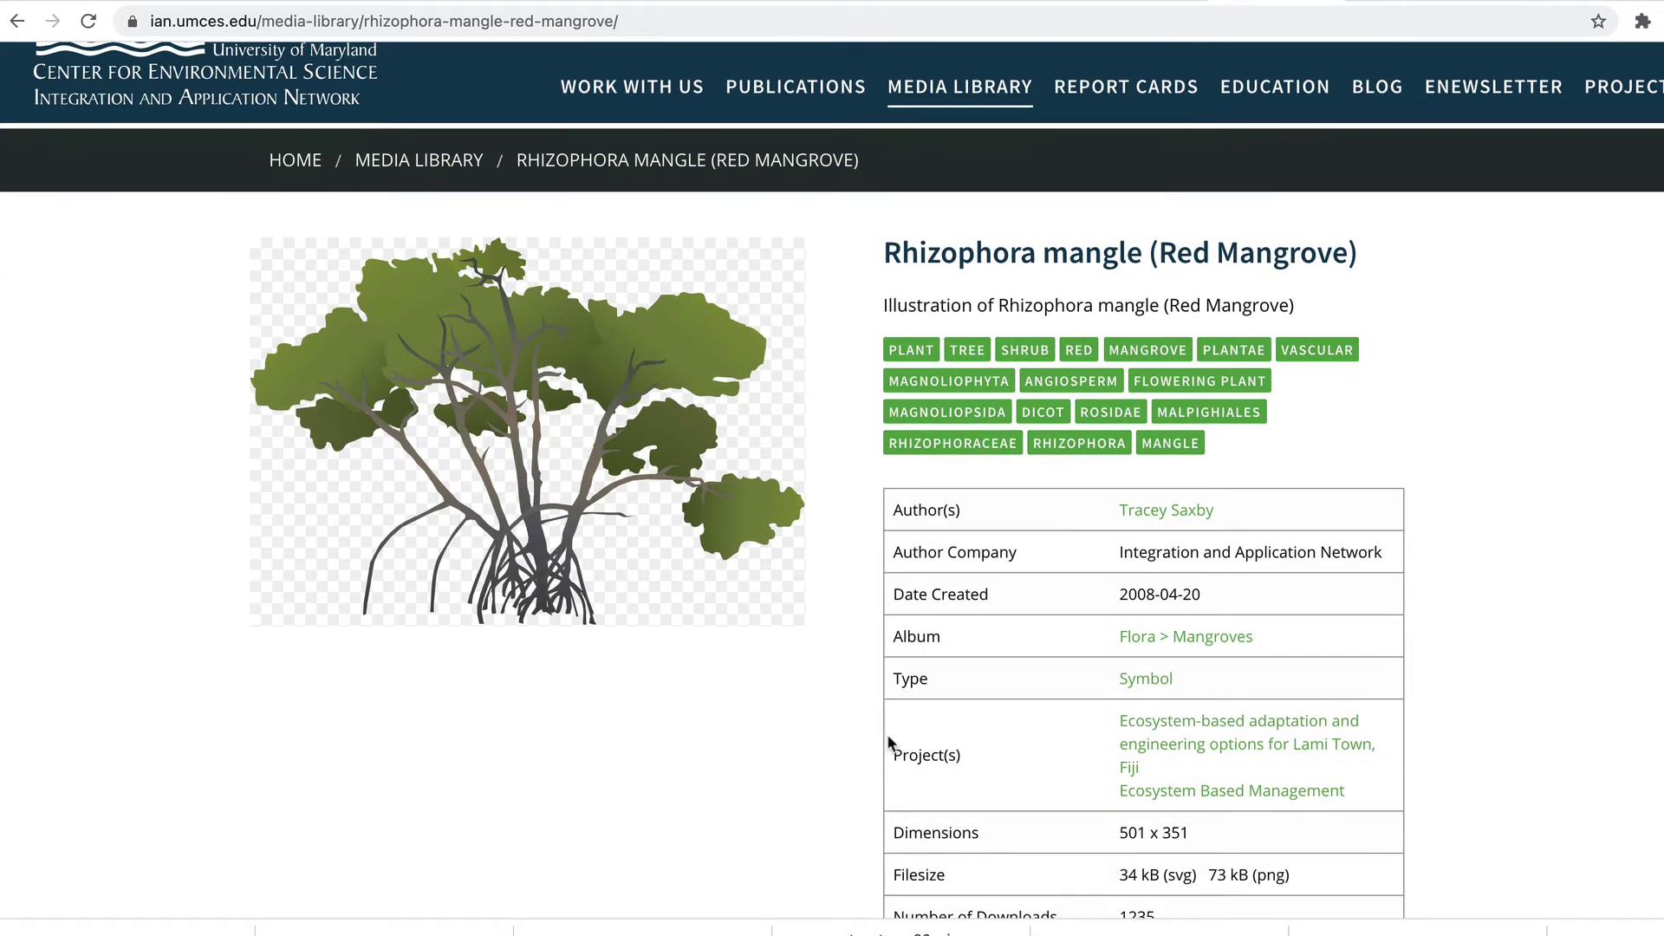
scroll(889, 743, "down", 1)
scroll(889, 743, "down", 2)
scroll(890, 742, "down", 3)
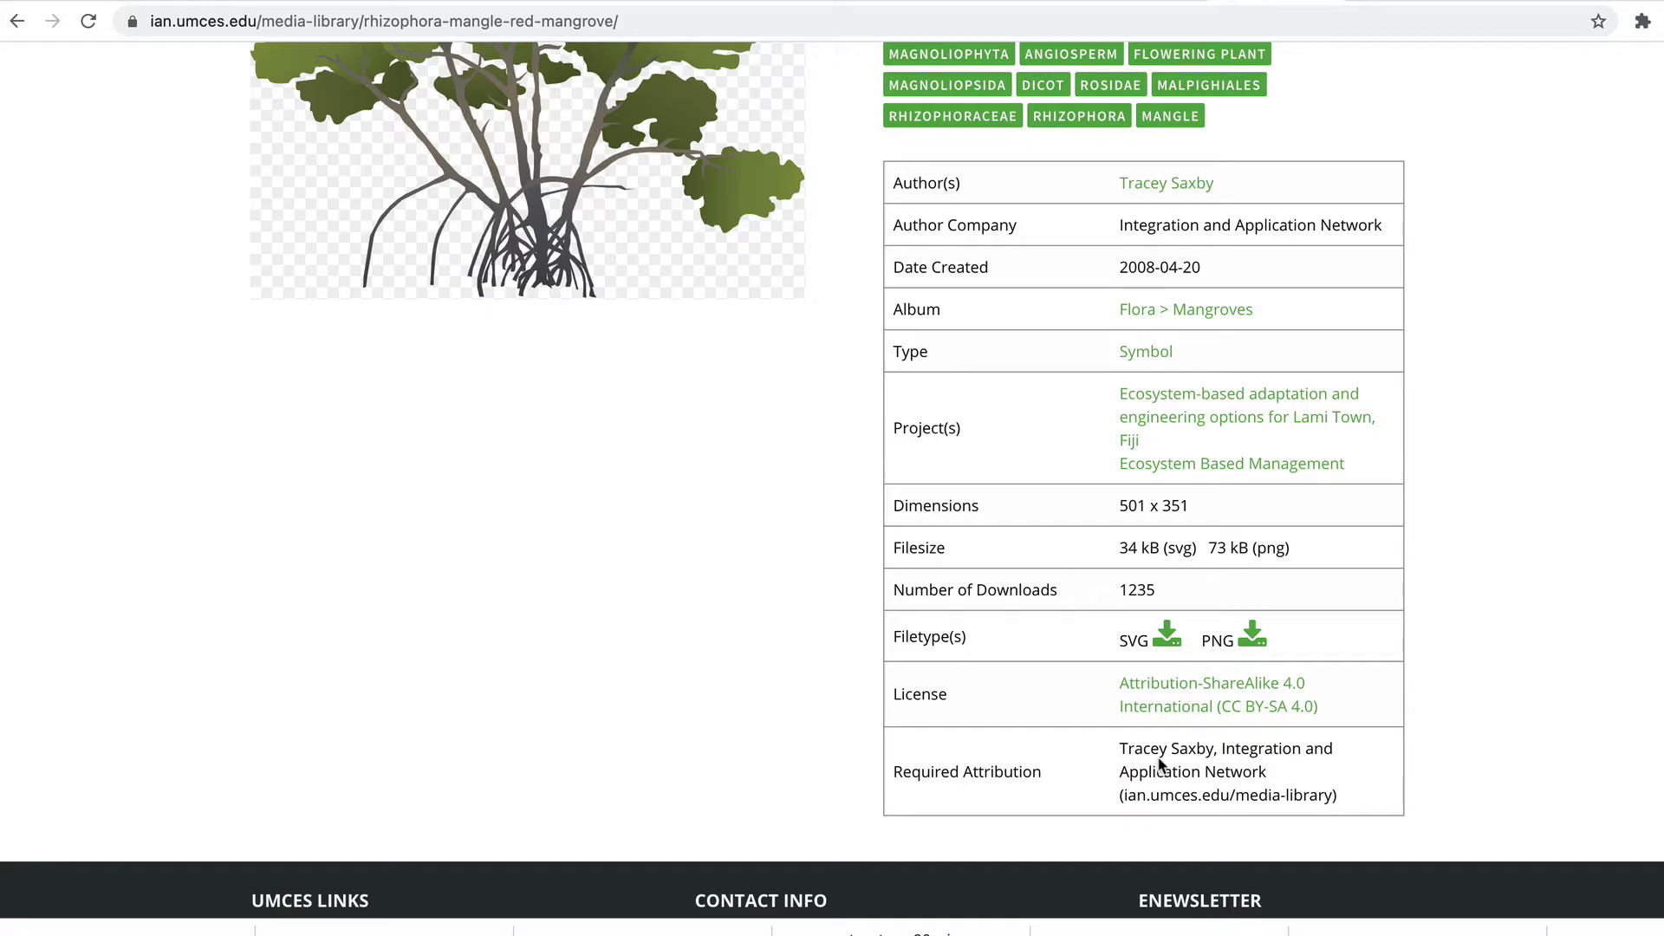
left_click(1255, 639)
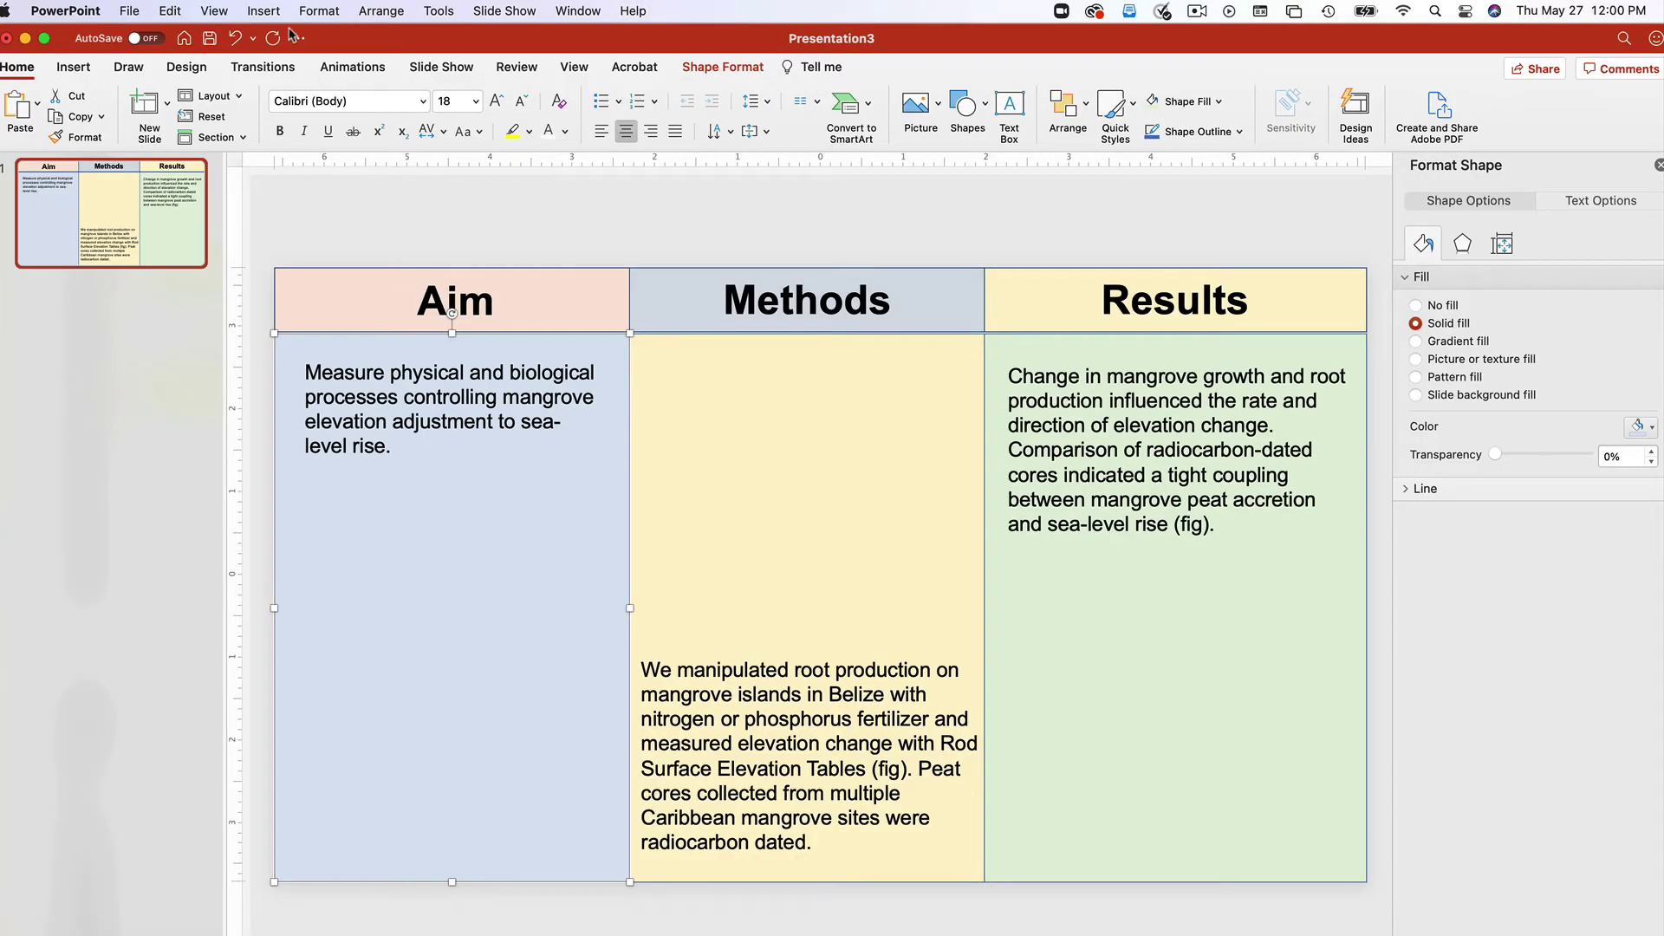
Insert the newest downloaded mangrove PNG from the Downloads folder
left_click(269, 12)
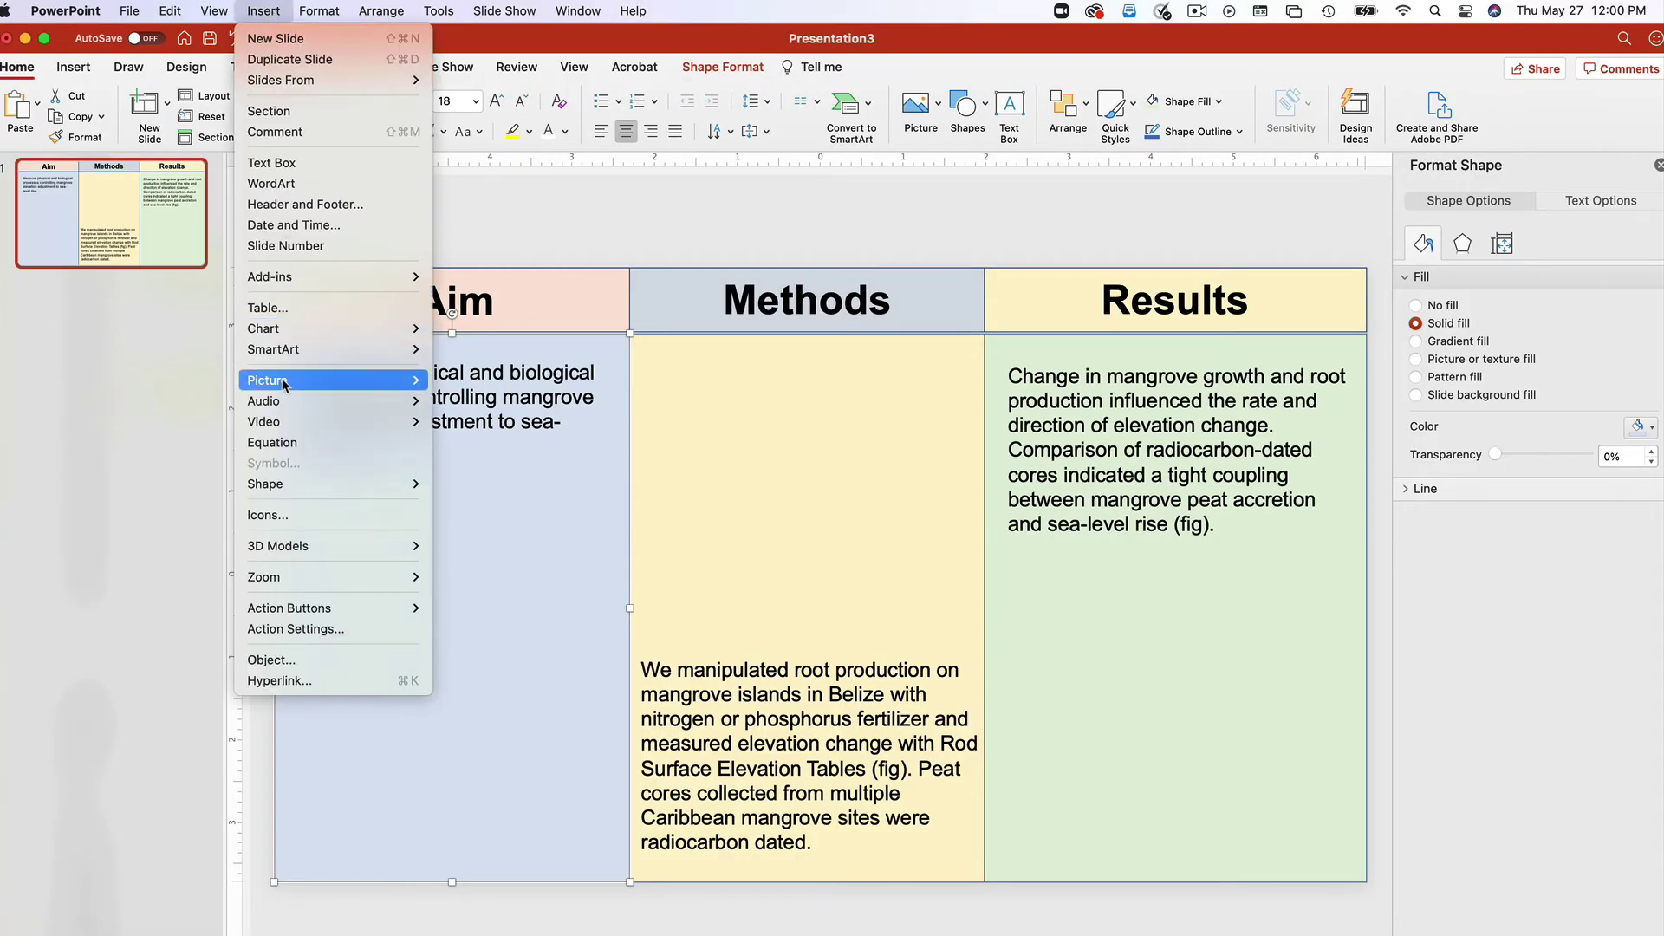
mouse_move(267, 380)
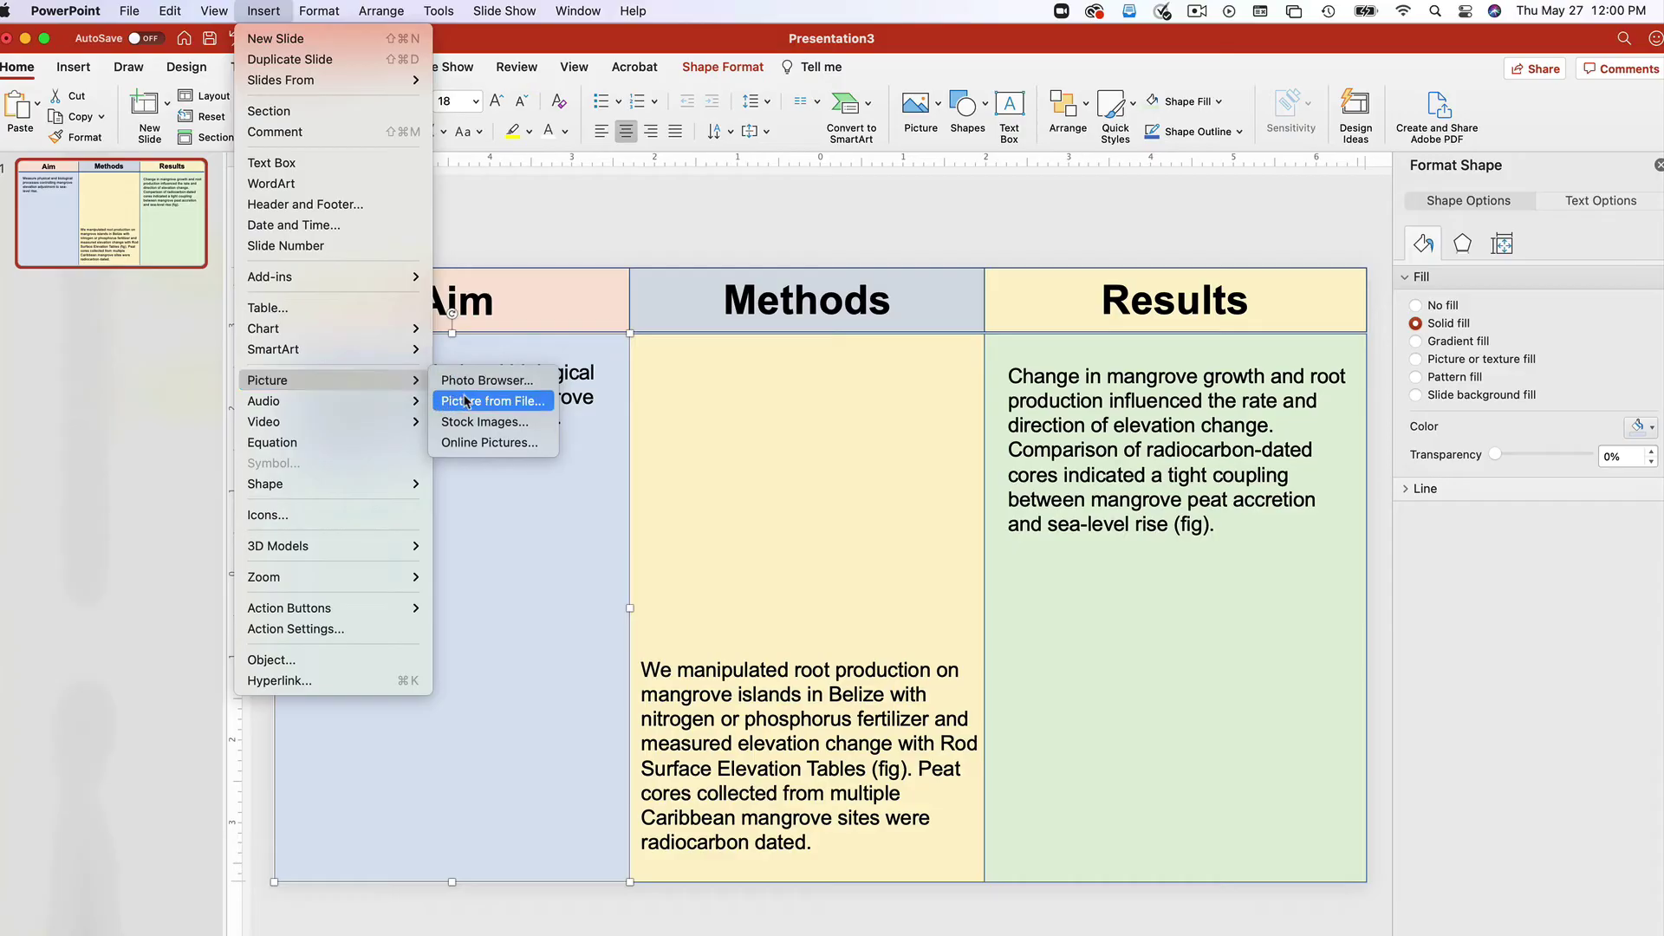
left_click(465, 400)
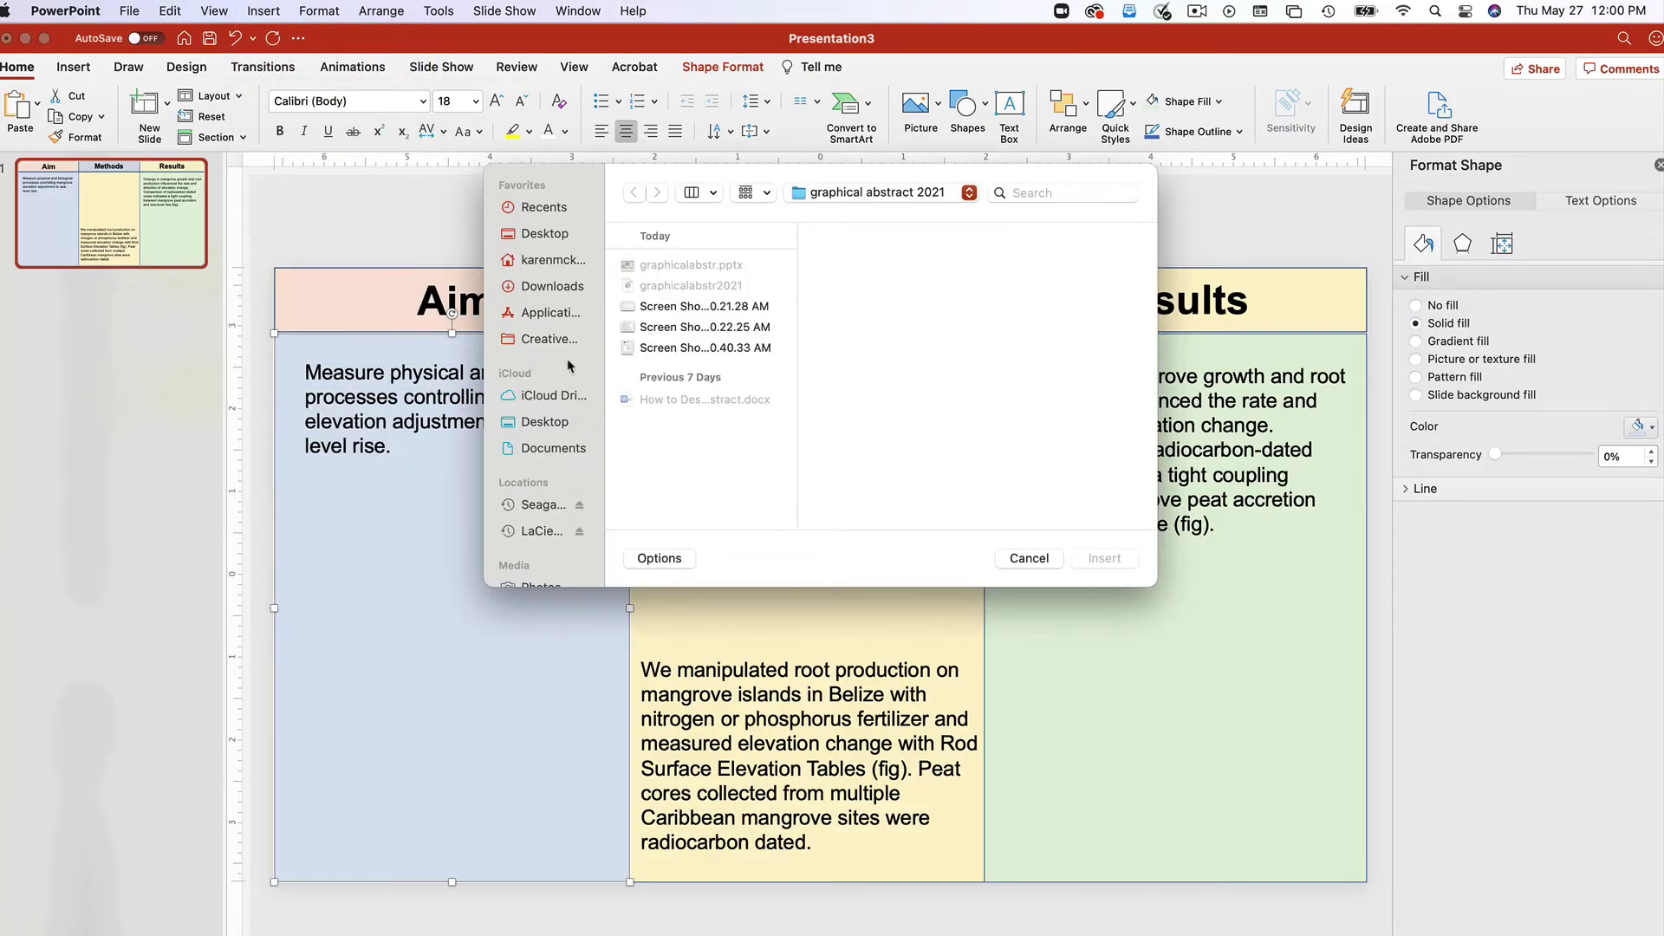
left_click(567, 290)
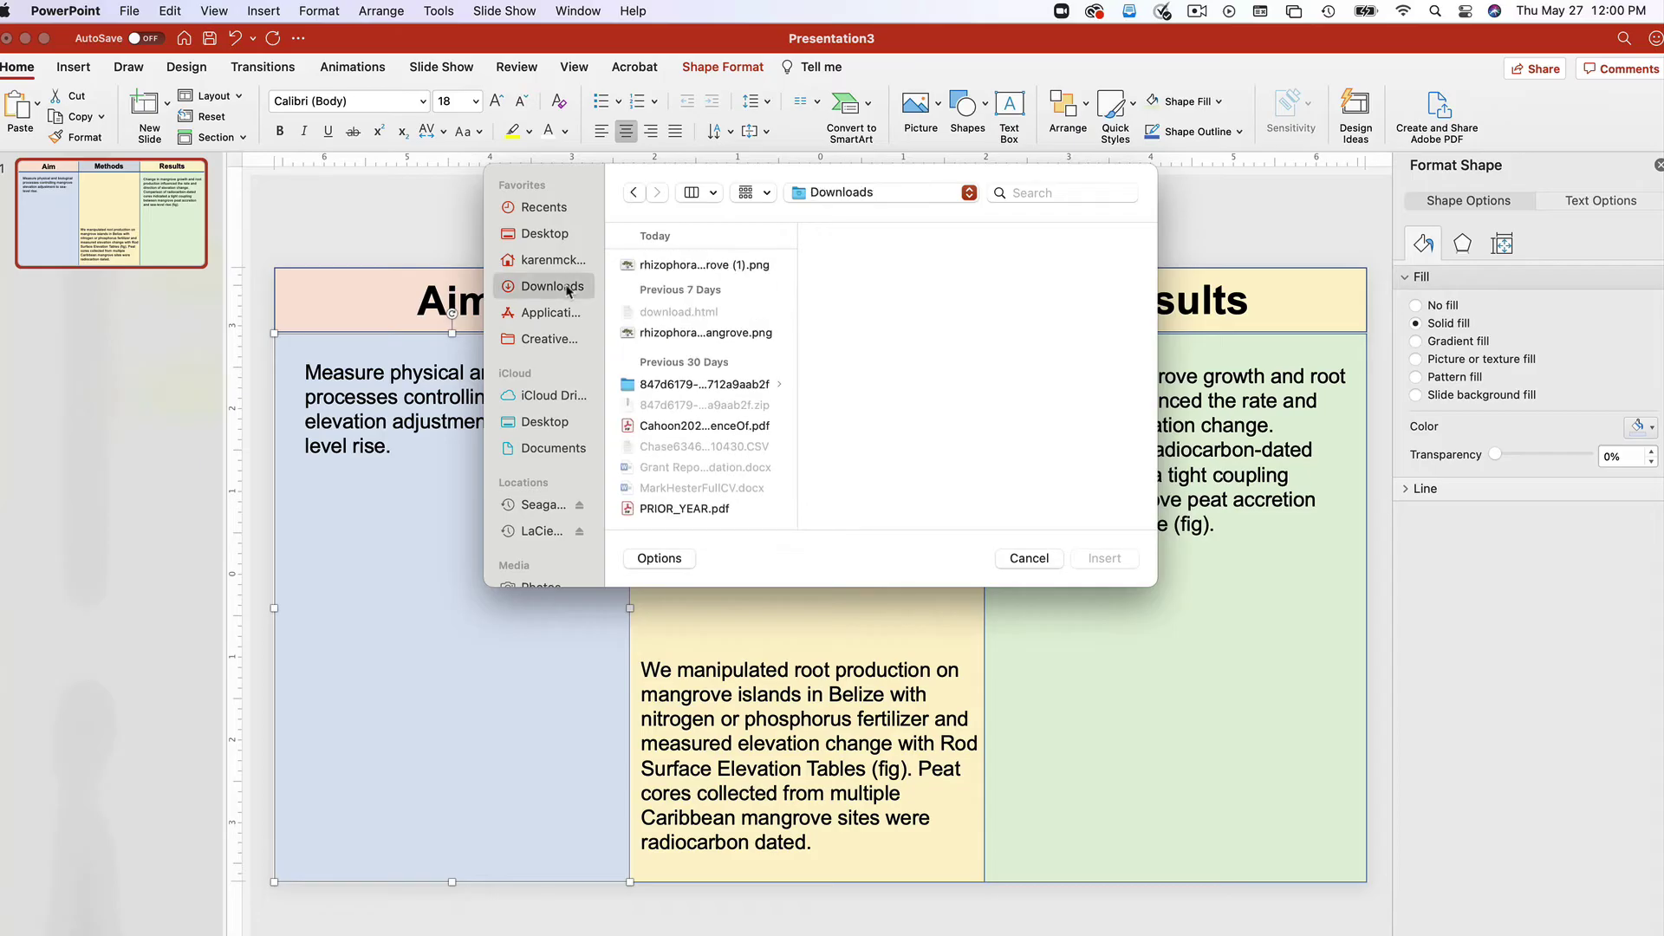
left_click(686, 267)
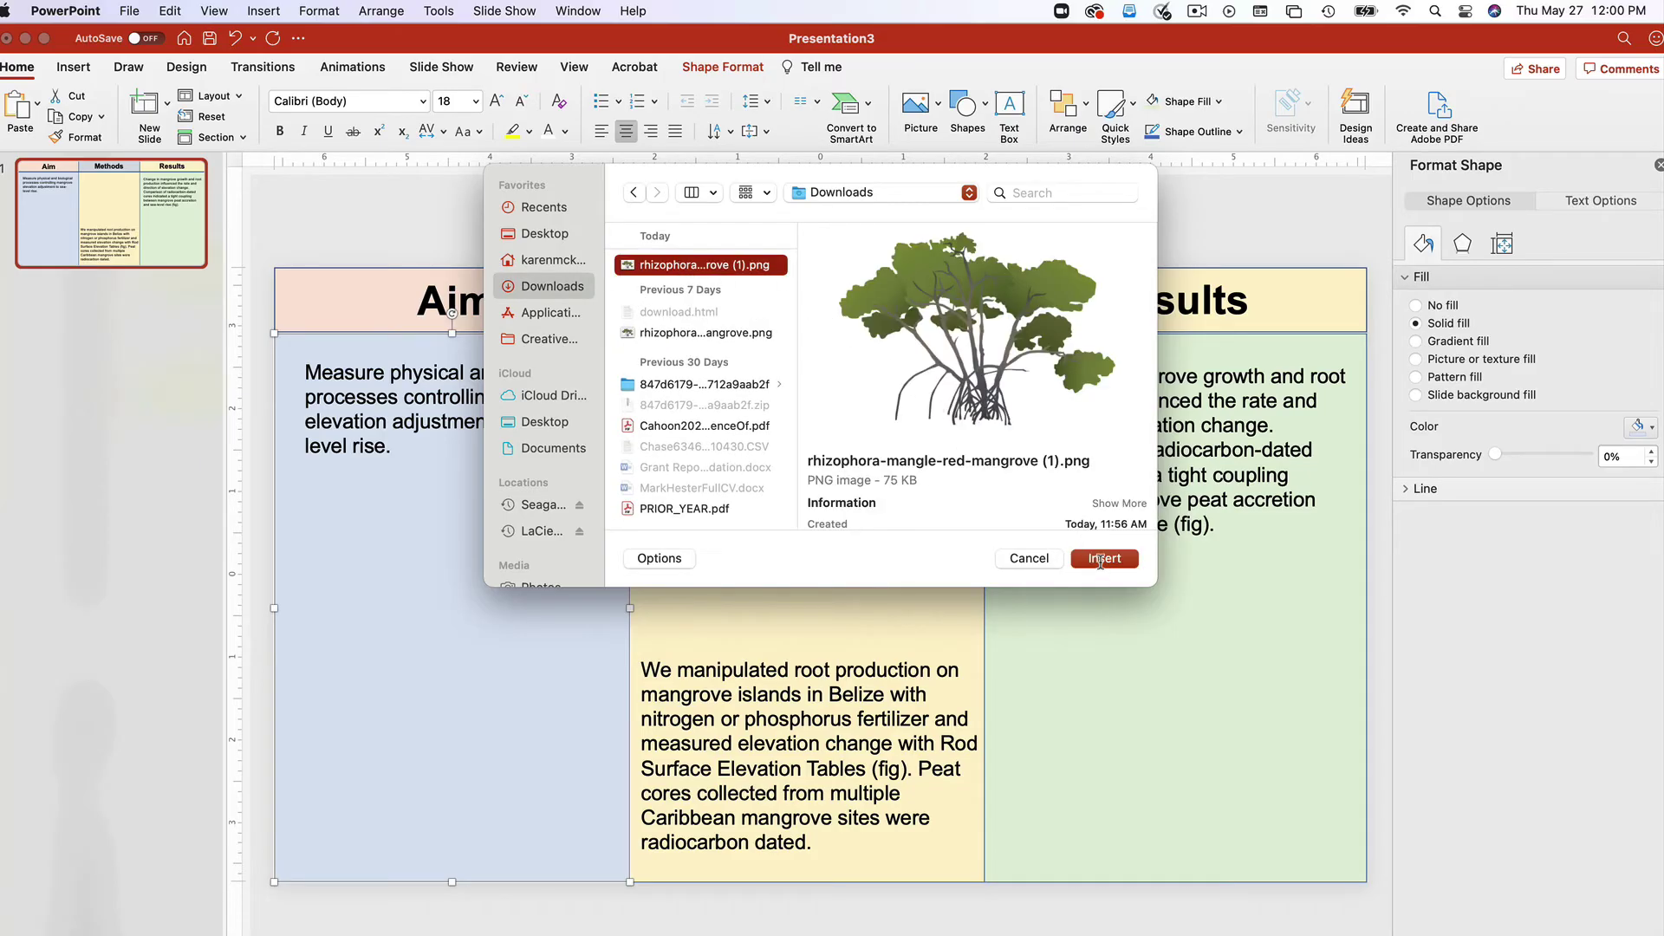
left_click(1101, 560)
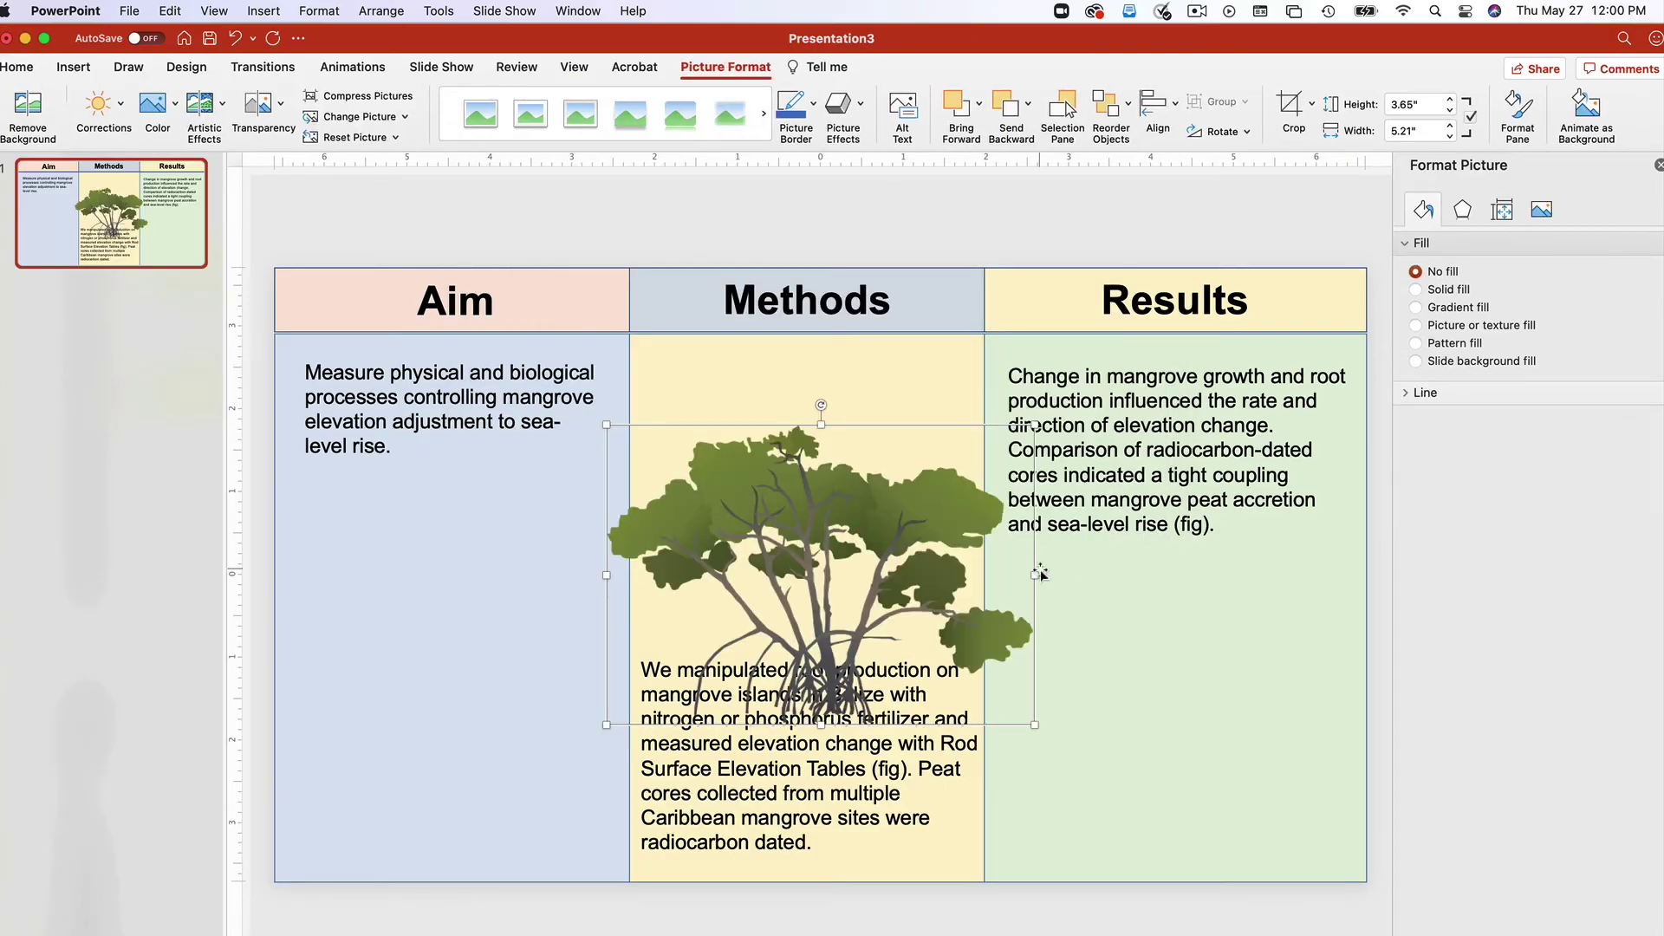
Move the mangrove picture into the Aim column and shrink it below the text
left_click_drag(978, 581, 673, 592)
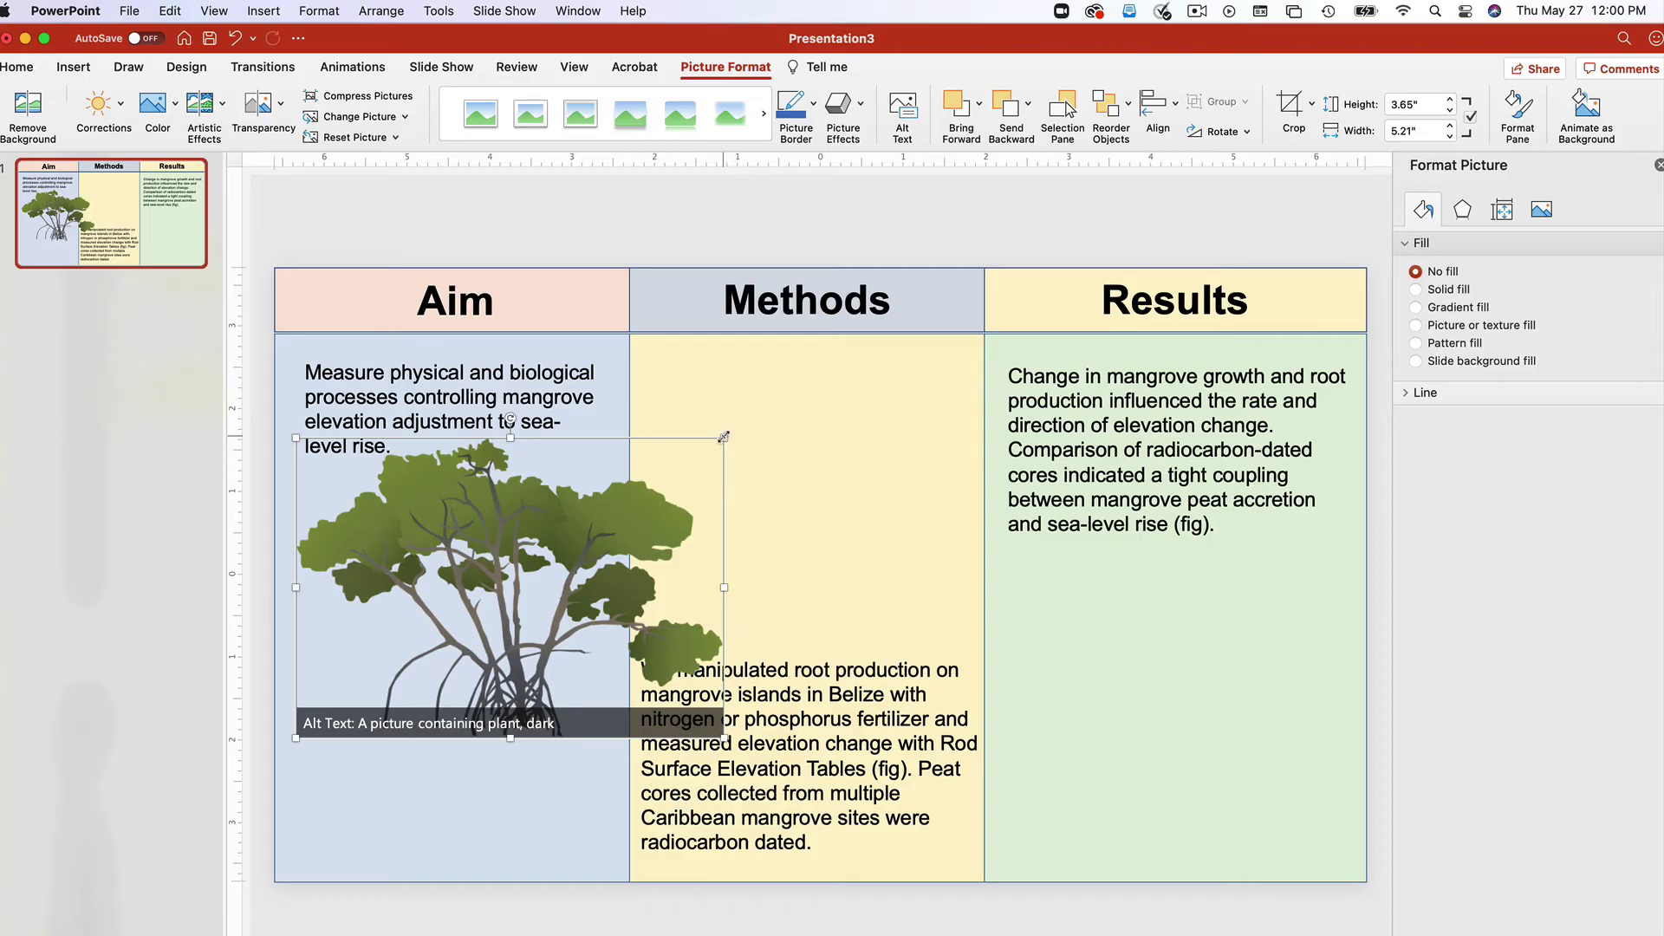
left_click_drag(723, 437, 591, 518)
left_click_drag(546, 579, 542, 525)
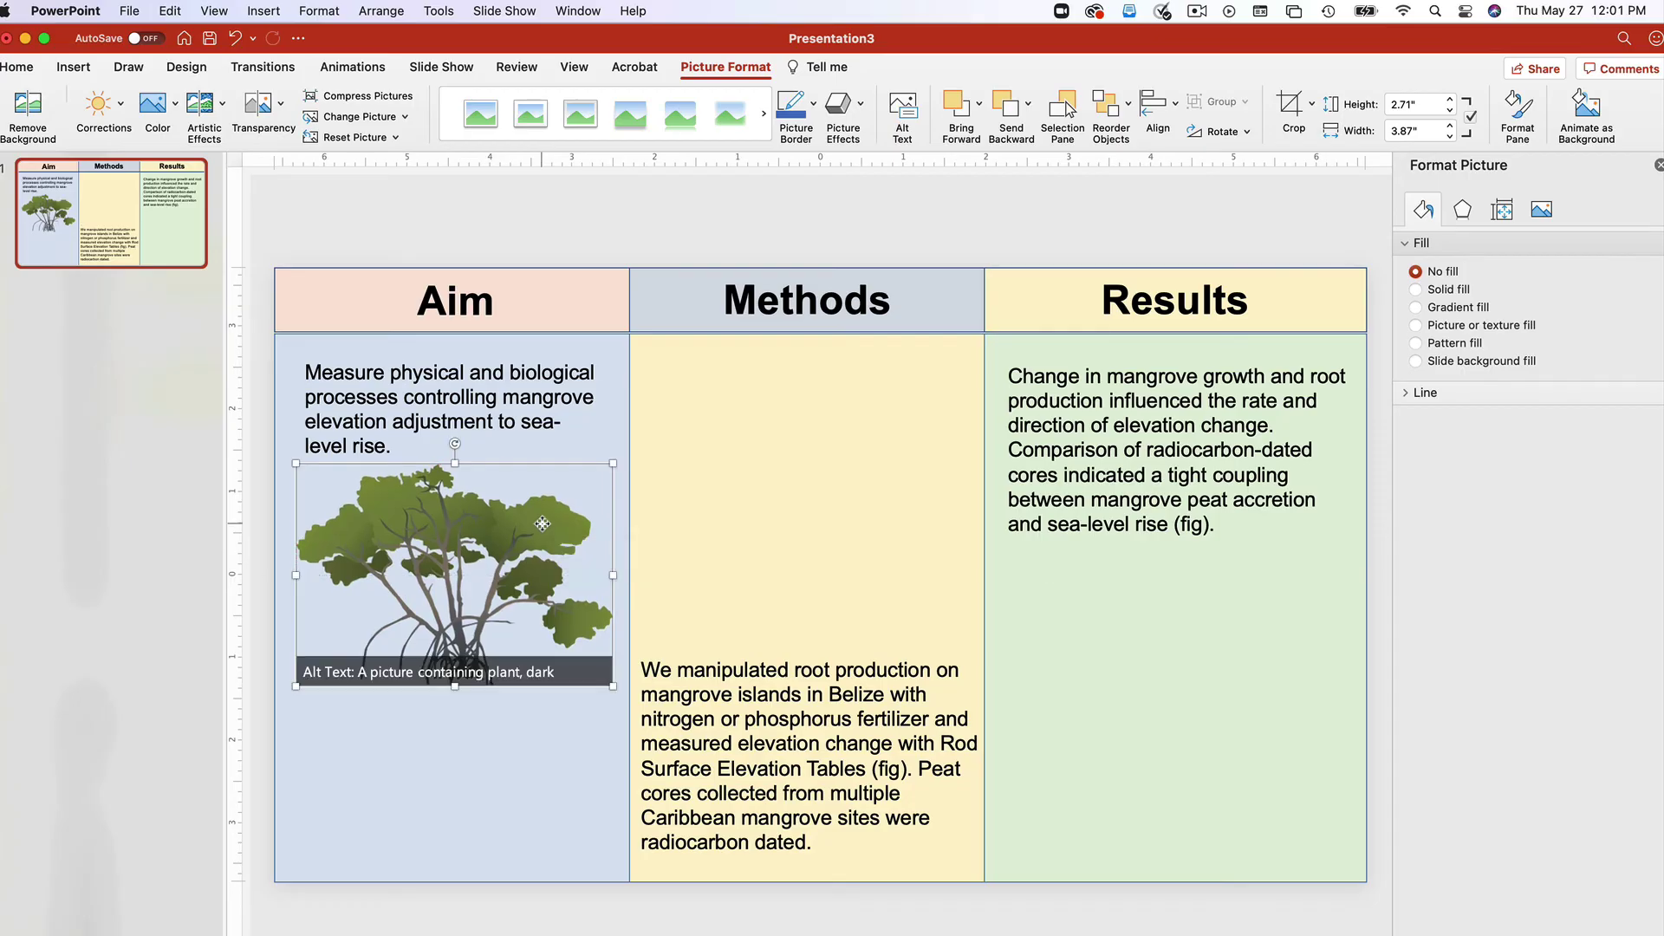
left_click(527, 714)
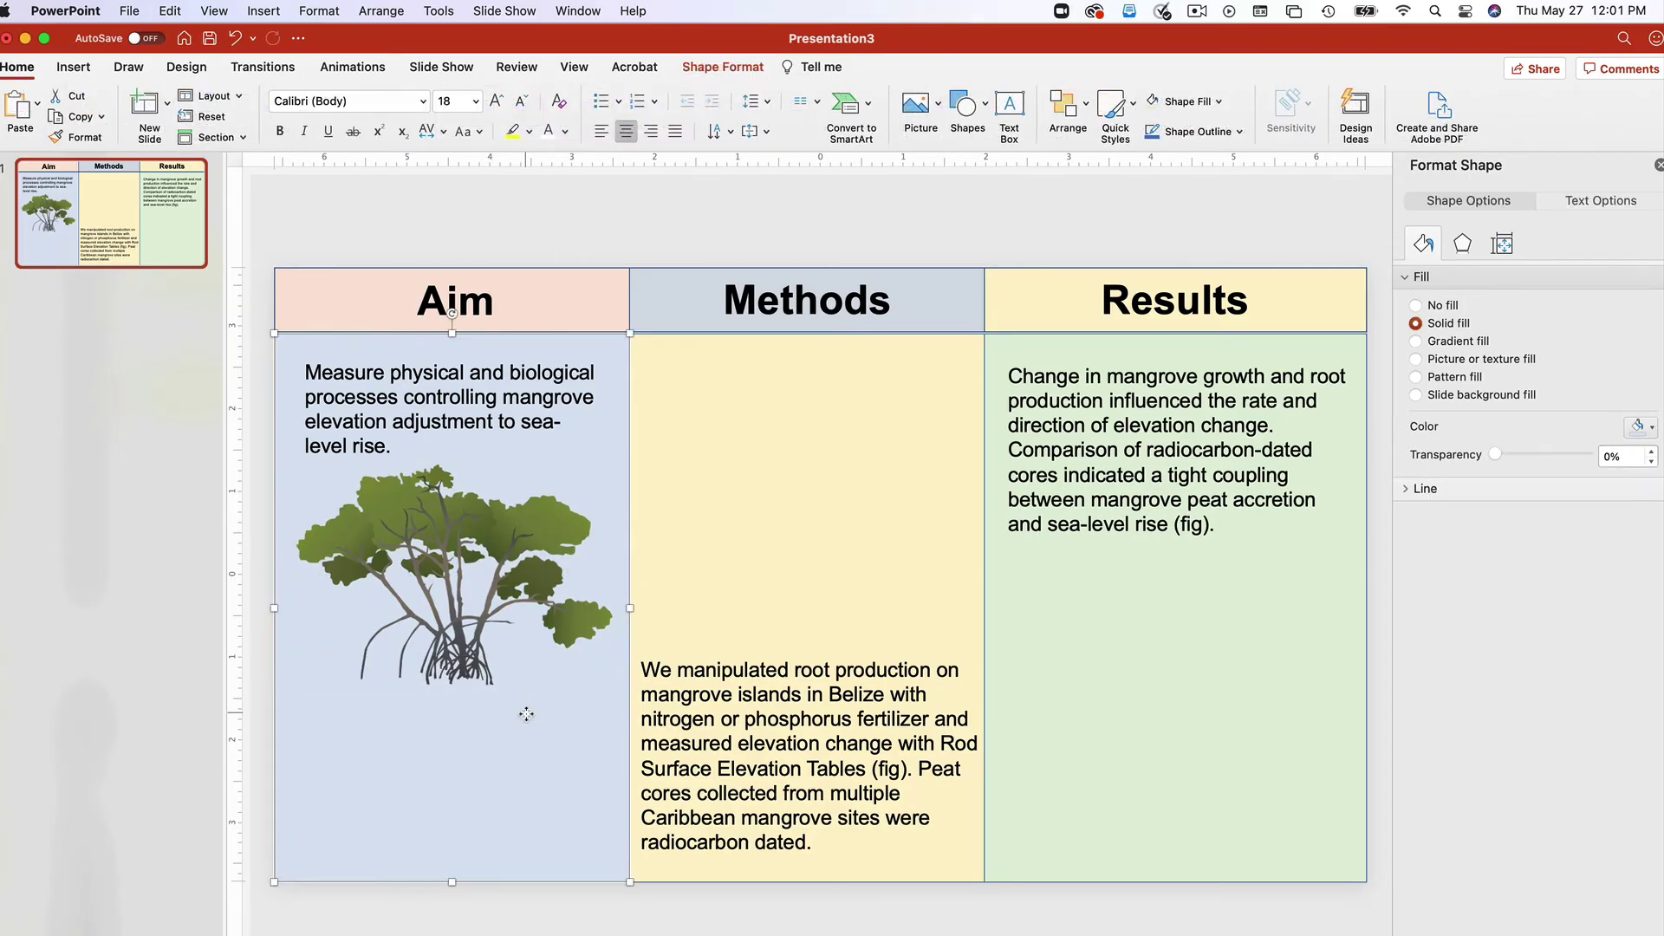
Paste the Holocene Peat diagram and add a ~26% transparent blue water band over the roots
key("super+v")
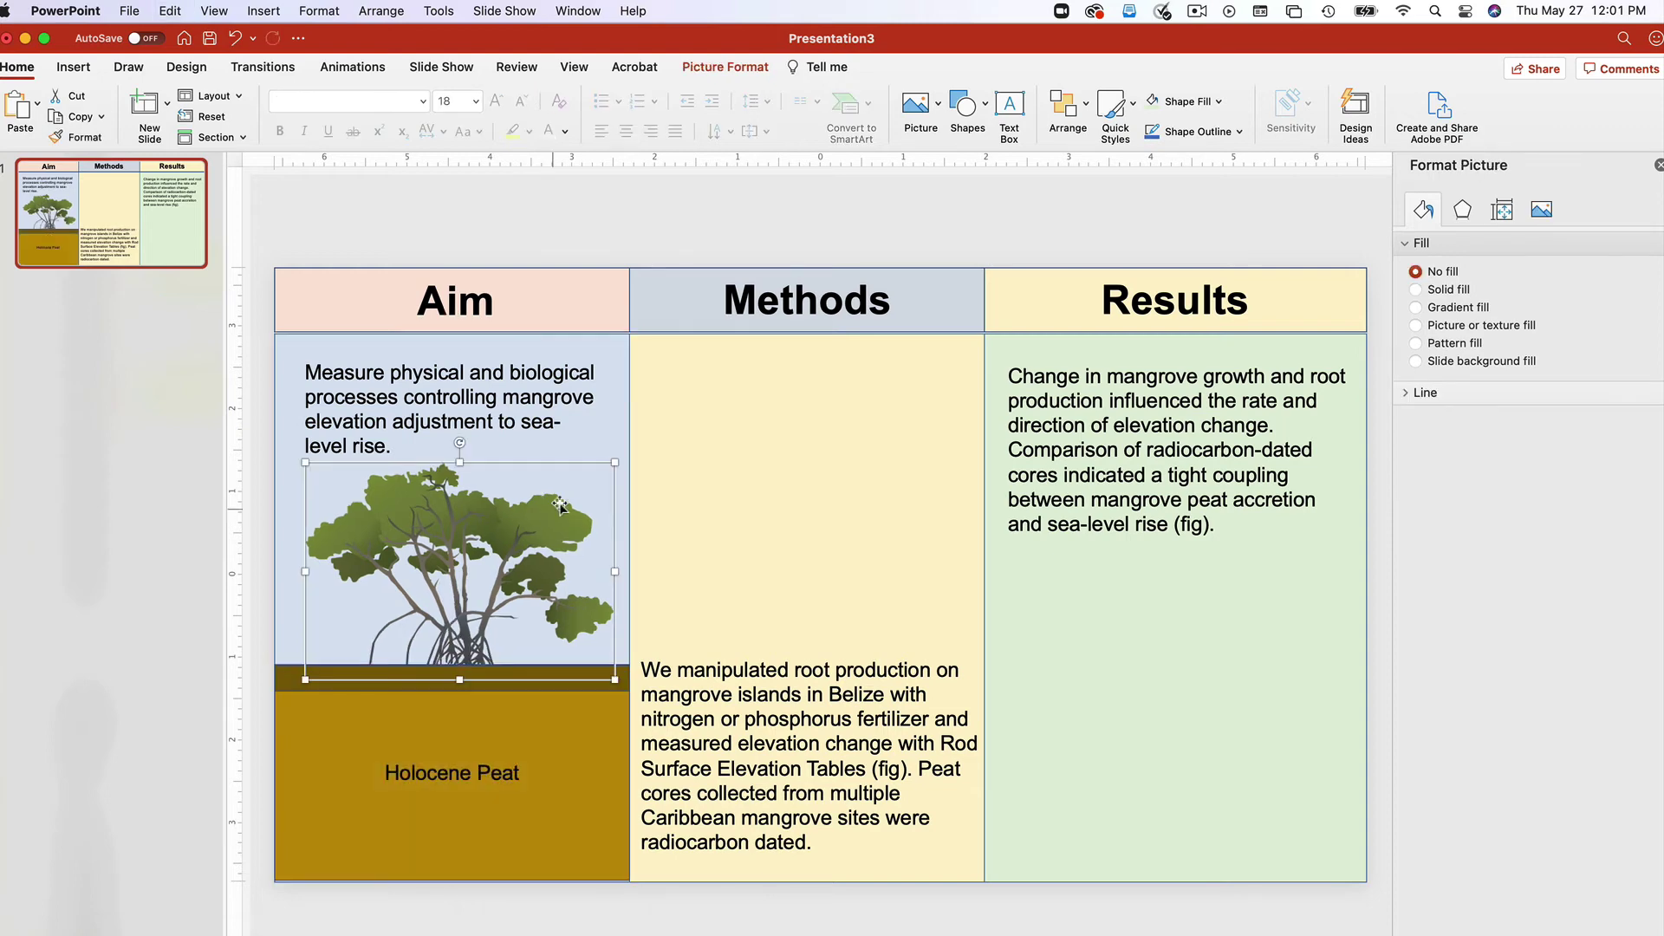
left_click(987, 108)
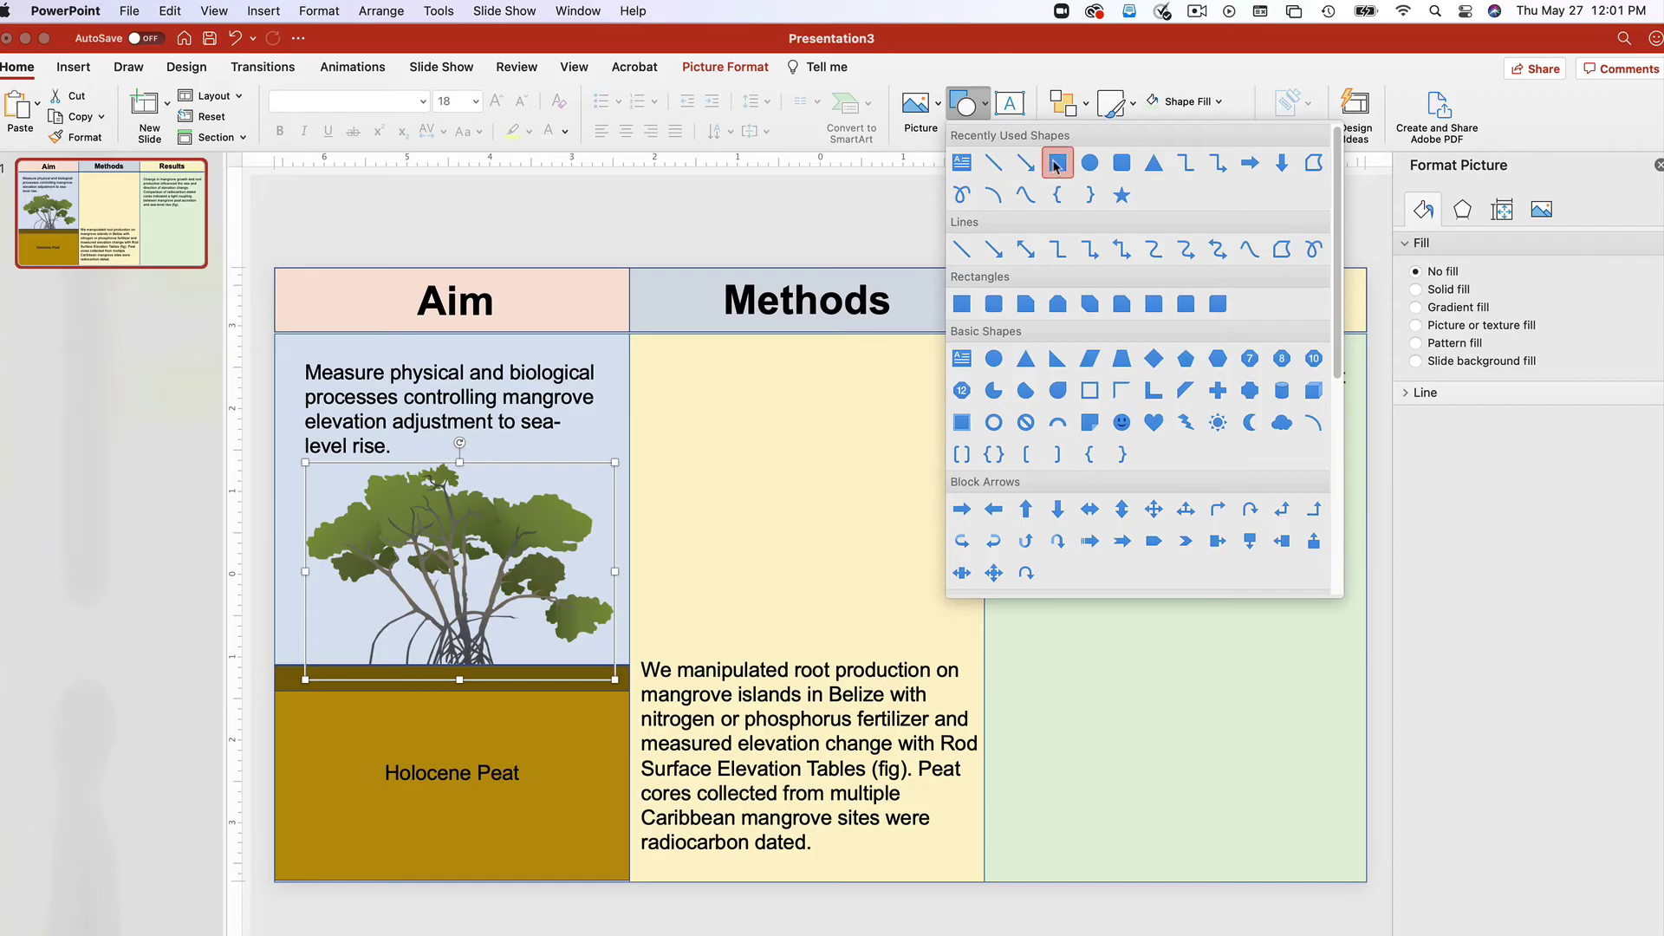
left_click(1057, 162)
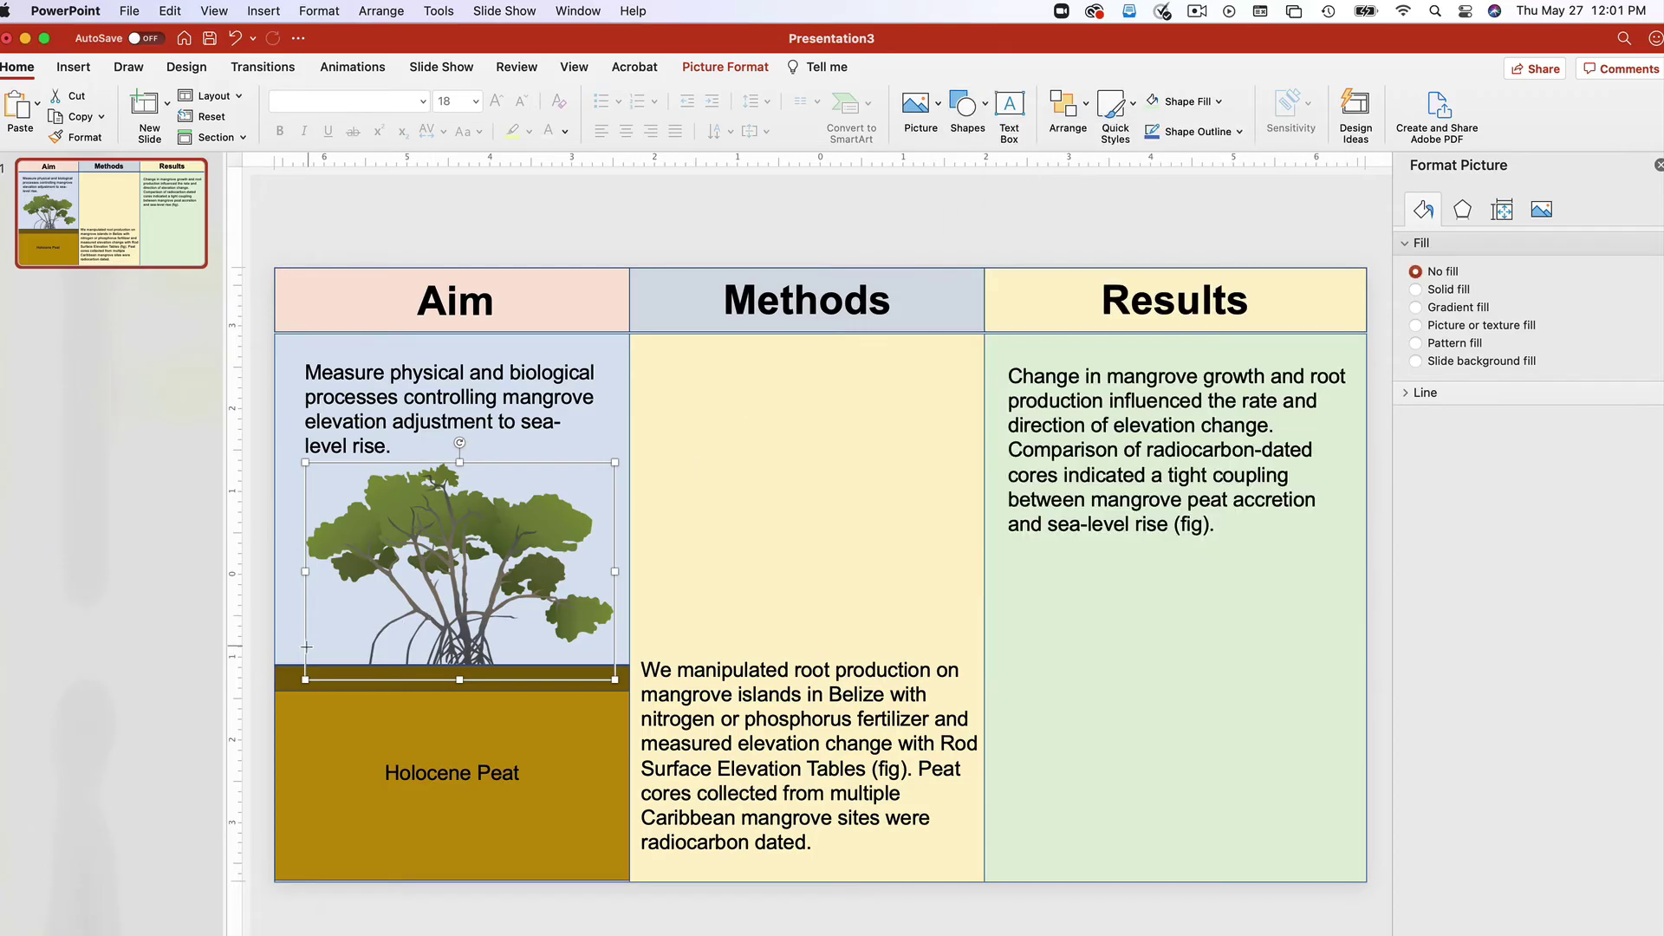
left_click_drag(277, 639, 631, 665)
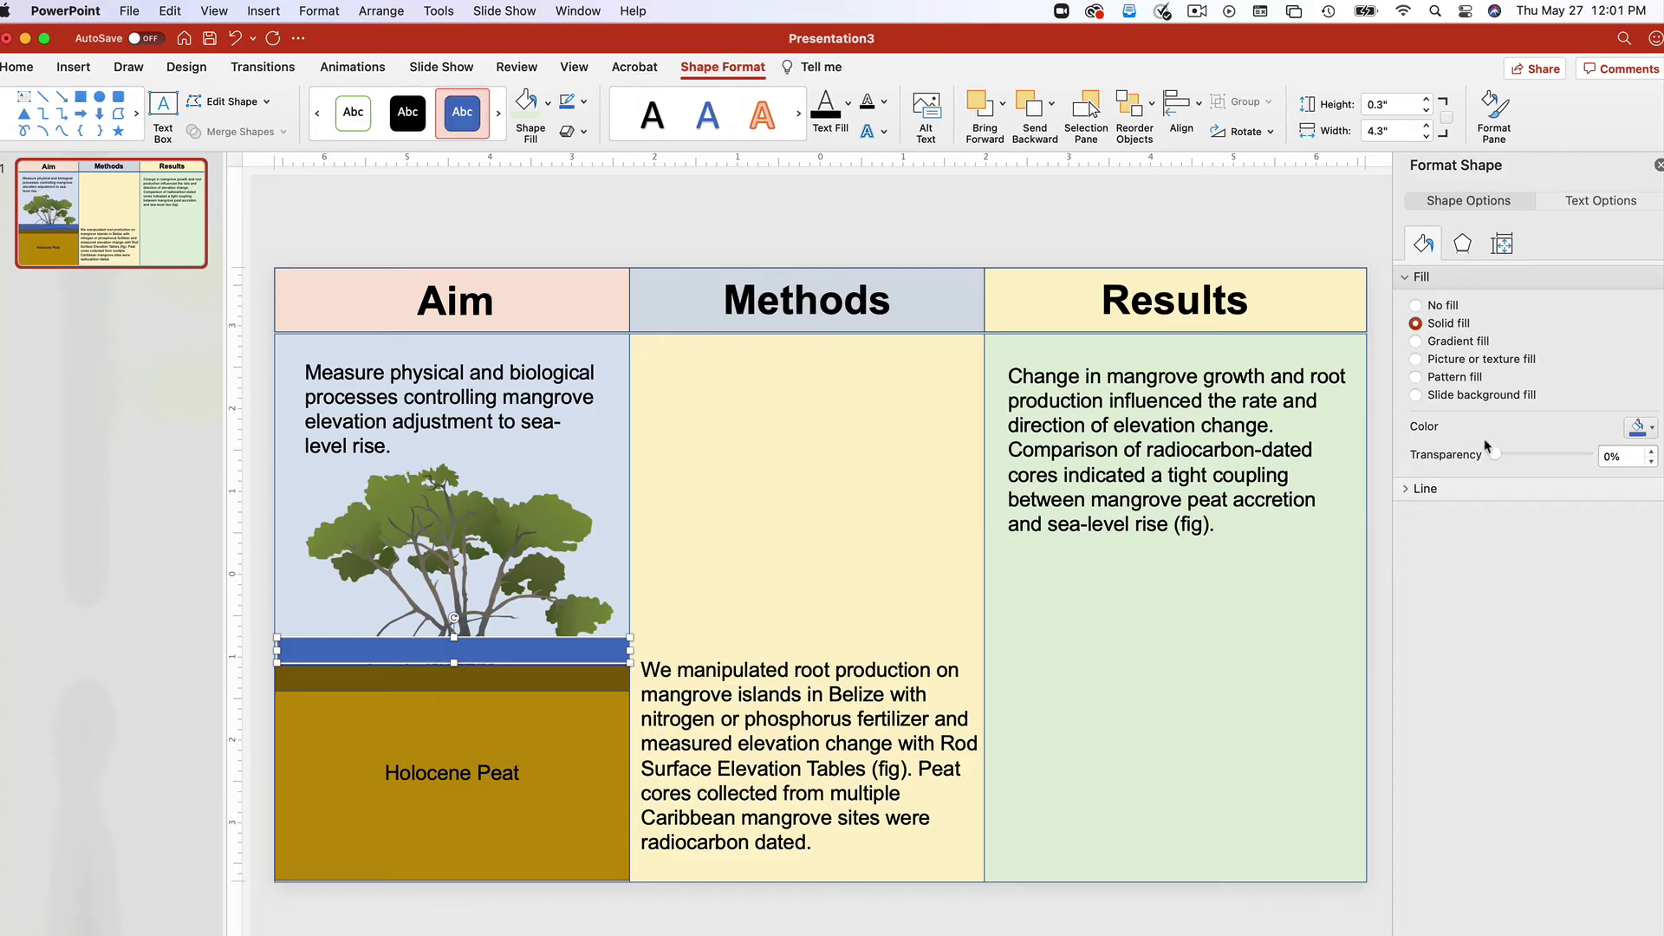
left_click_drag(1496, 455, 1535, 458)
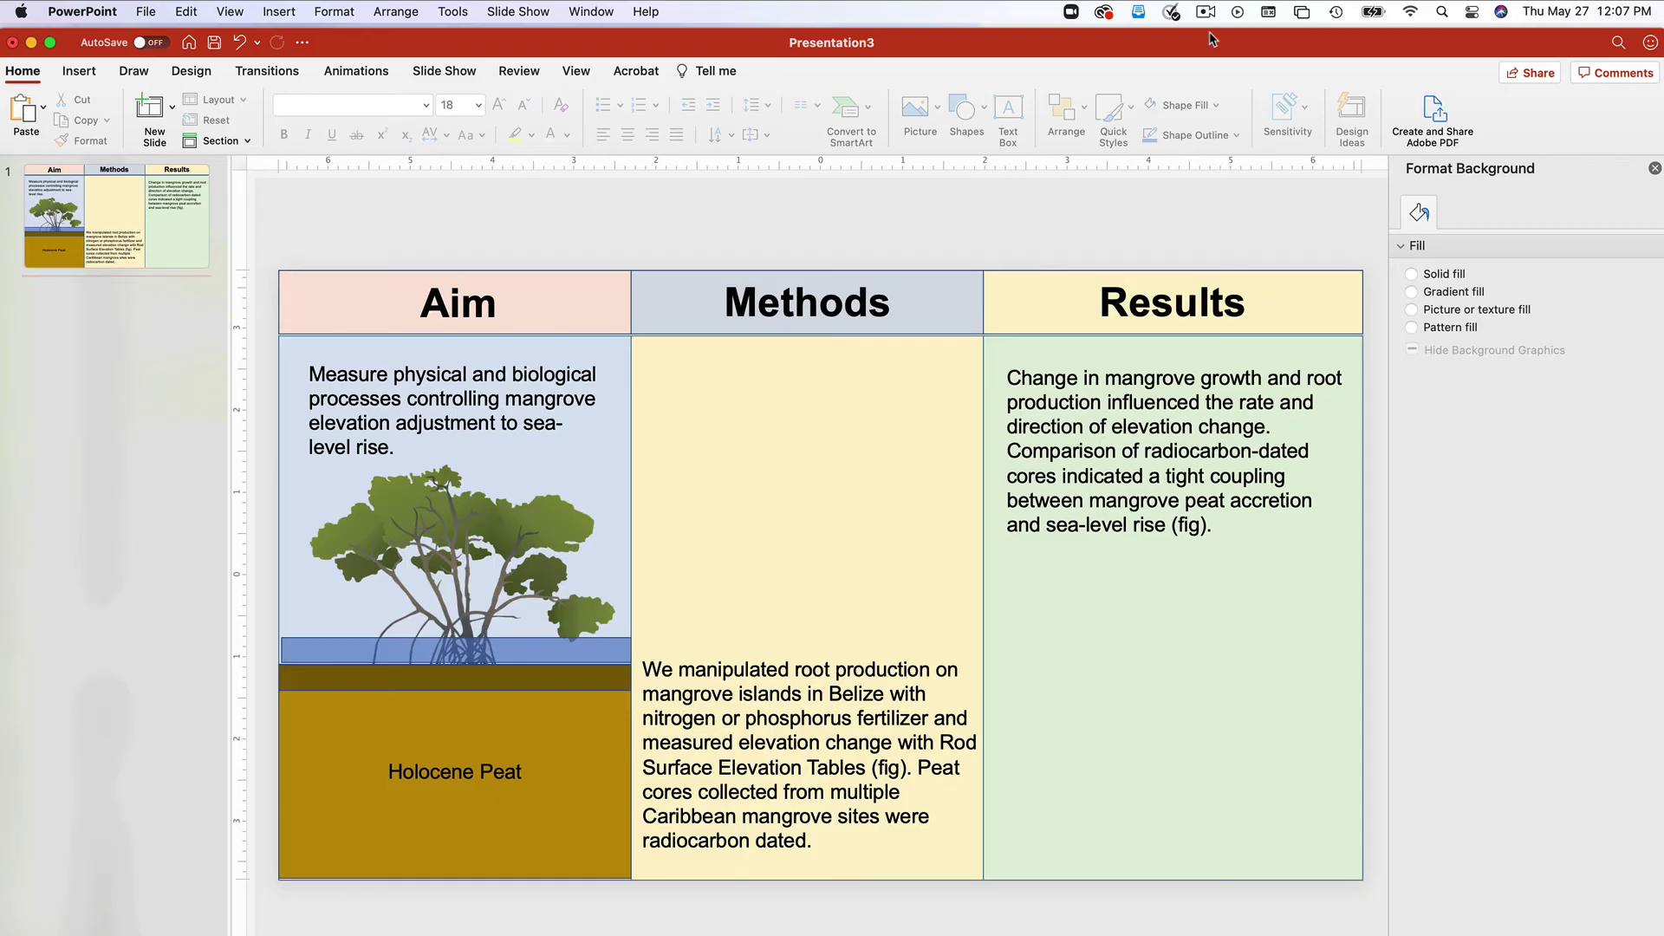
Paste the Sea Level, Accretion and Elevation Change labels with arrow onto the diagram
key("super+v")
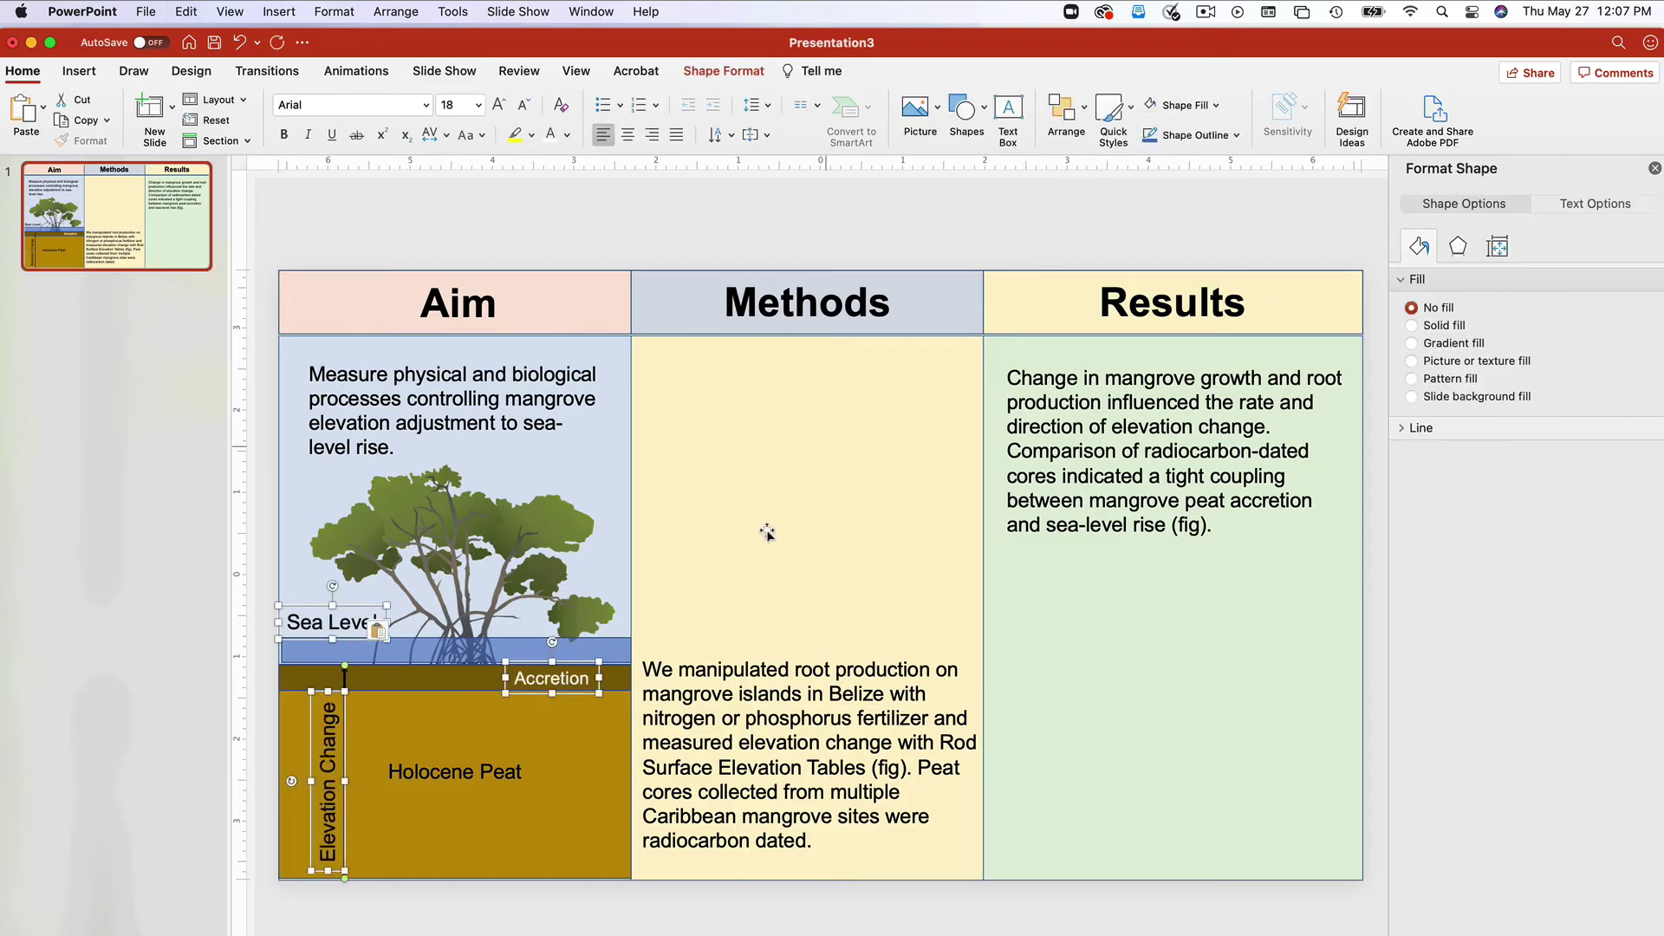
left_click(606, 754)
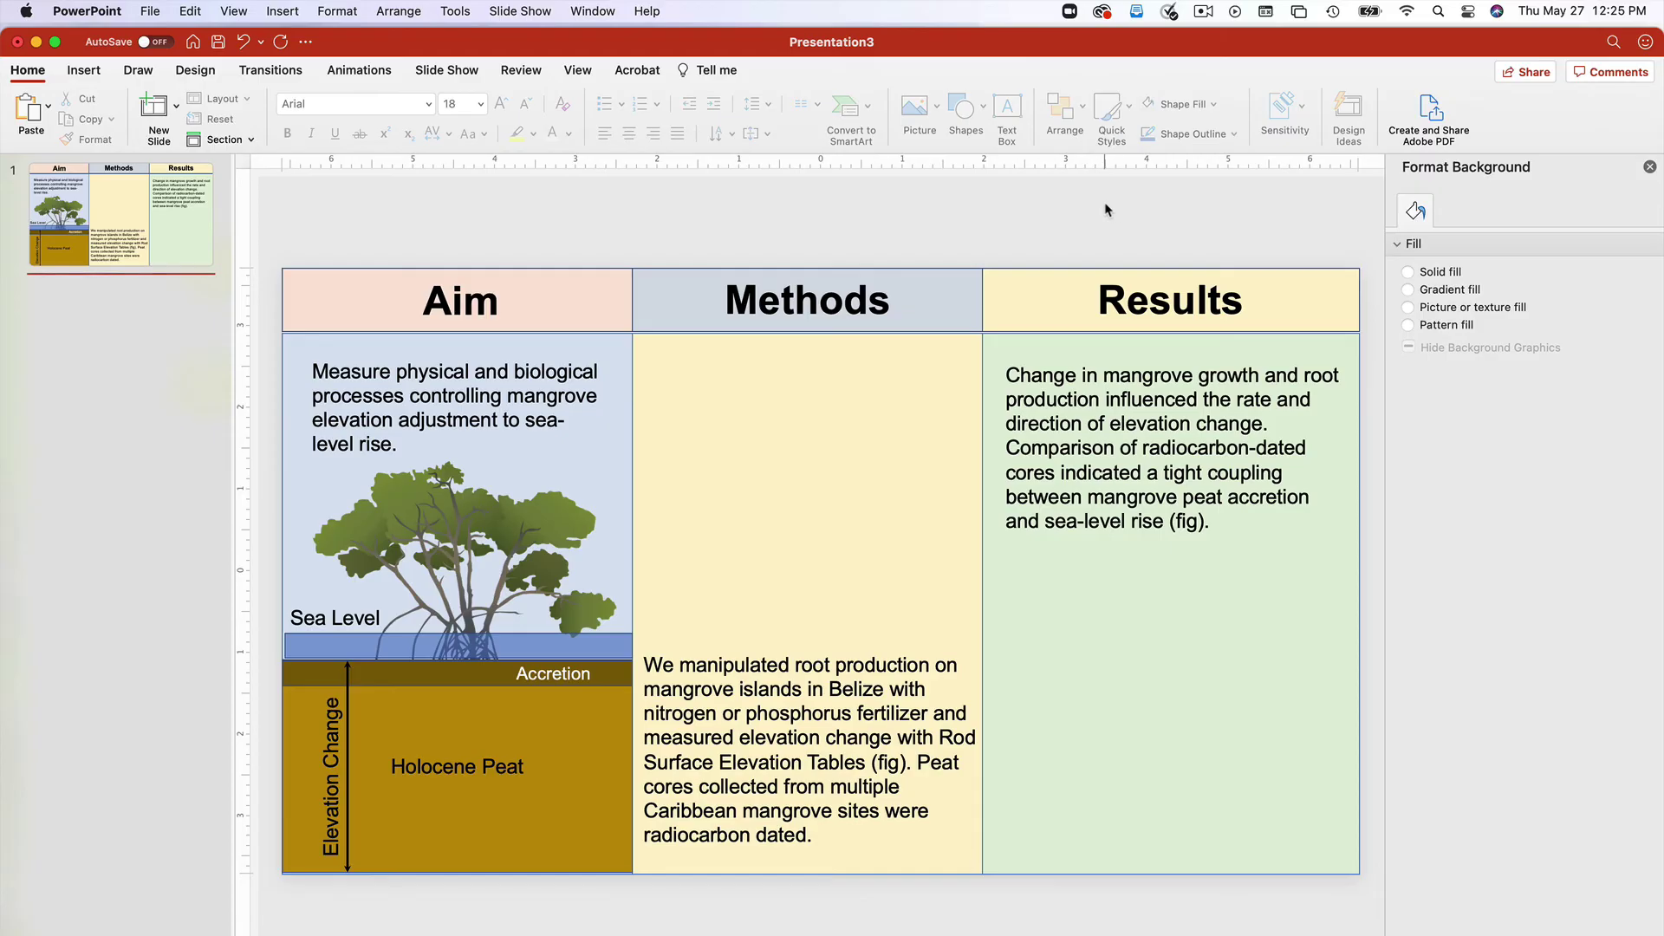
Paste the root-cage field photo into Methods and the age-depth sea-level graph into Results
key("super+v")
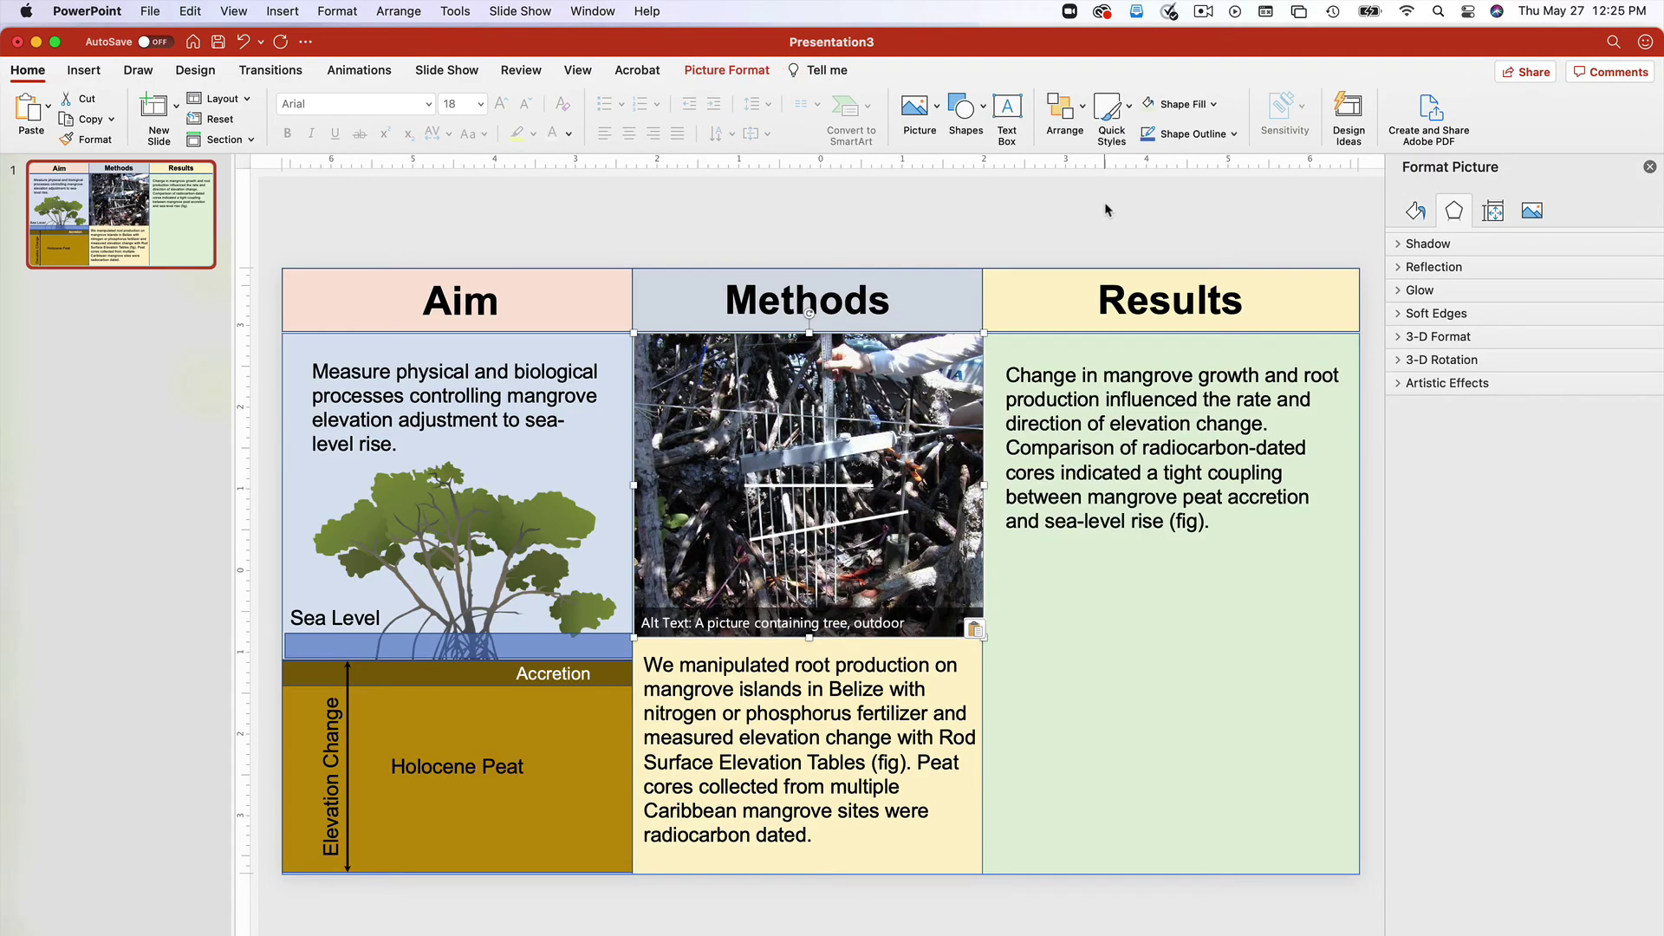
left_click(1100, 234)
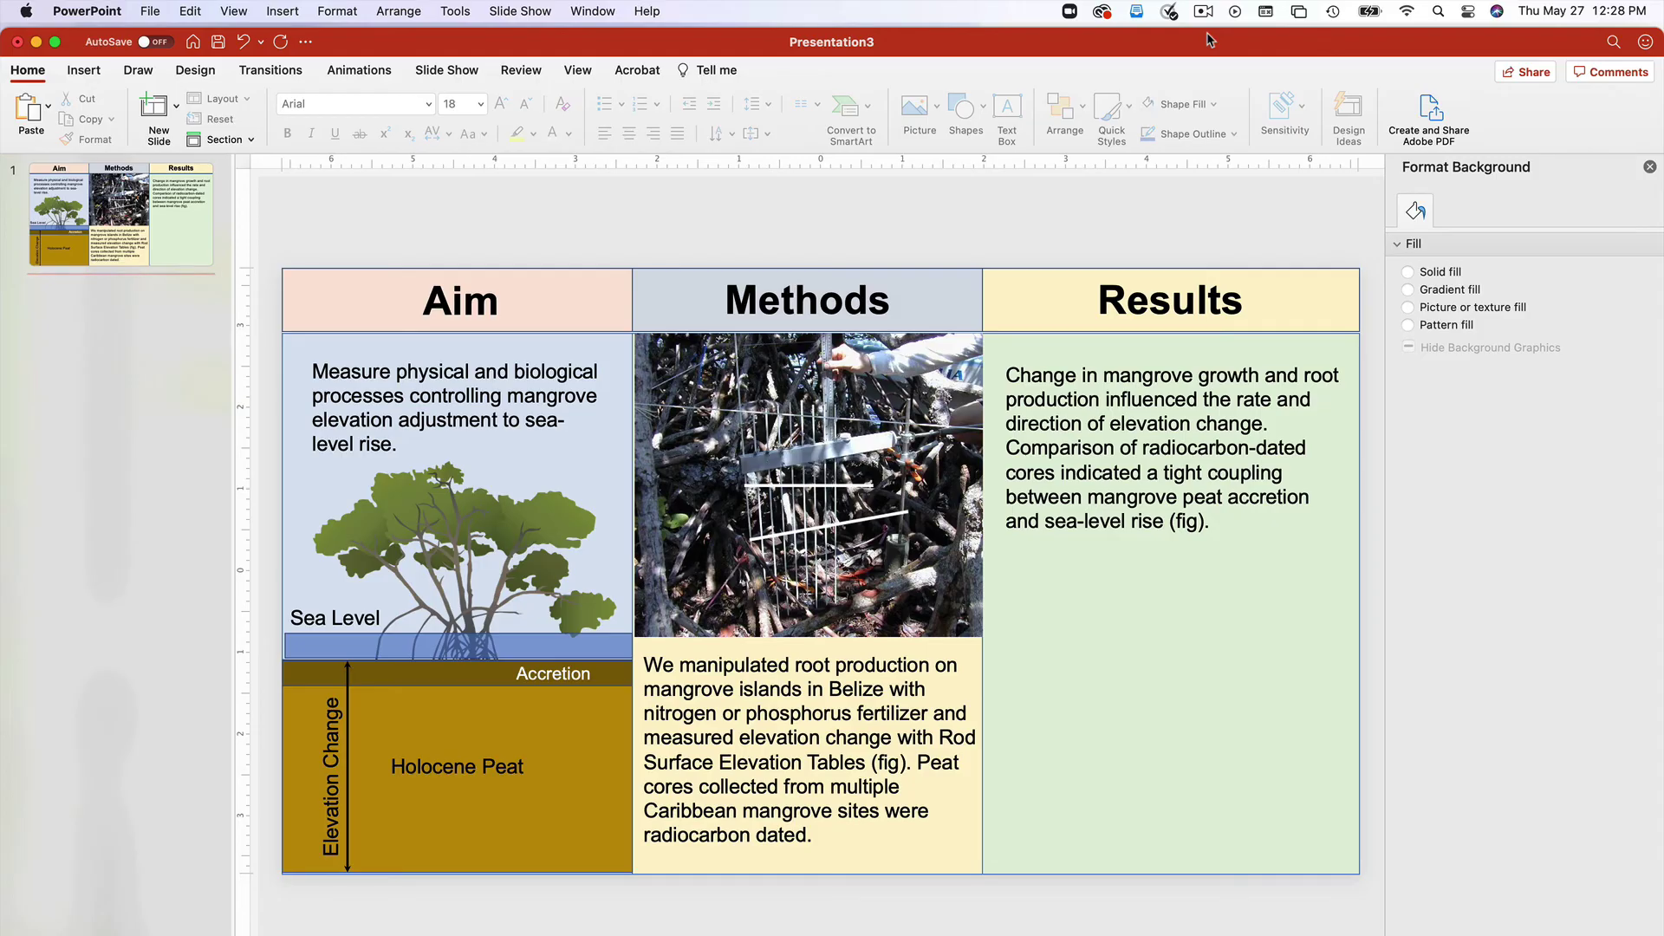
key("super+v")
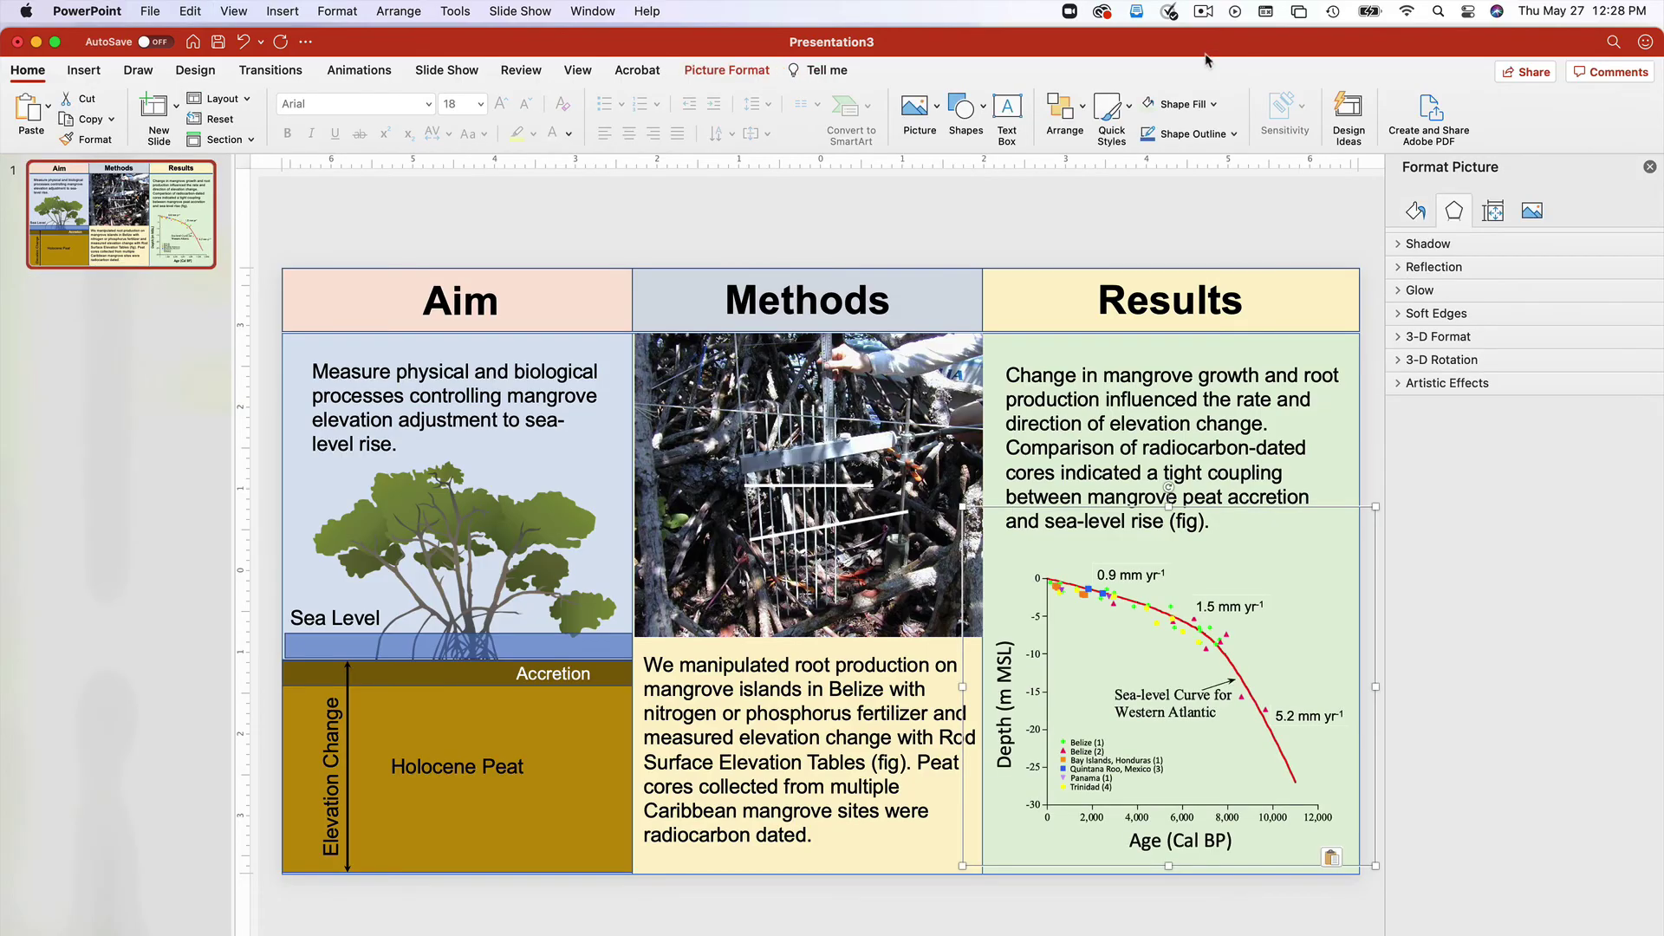
left_click(1190, 201)
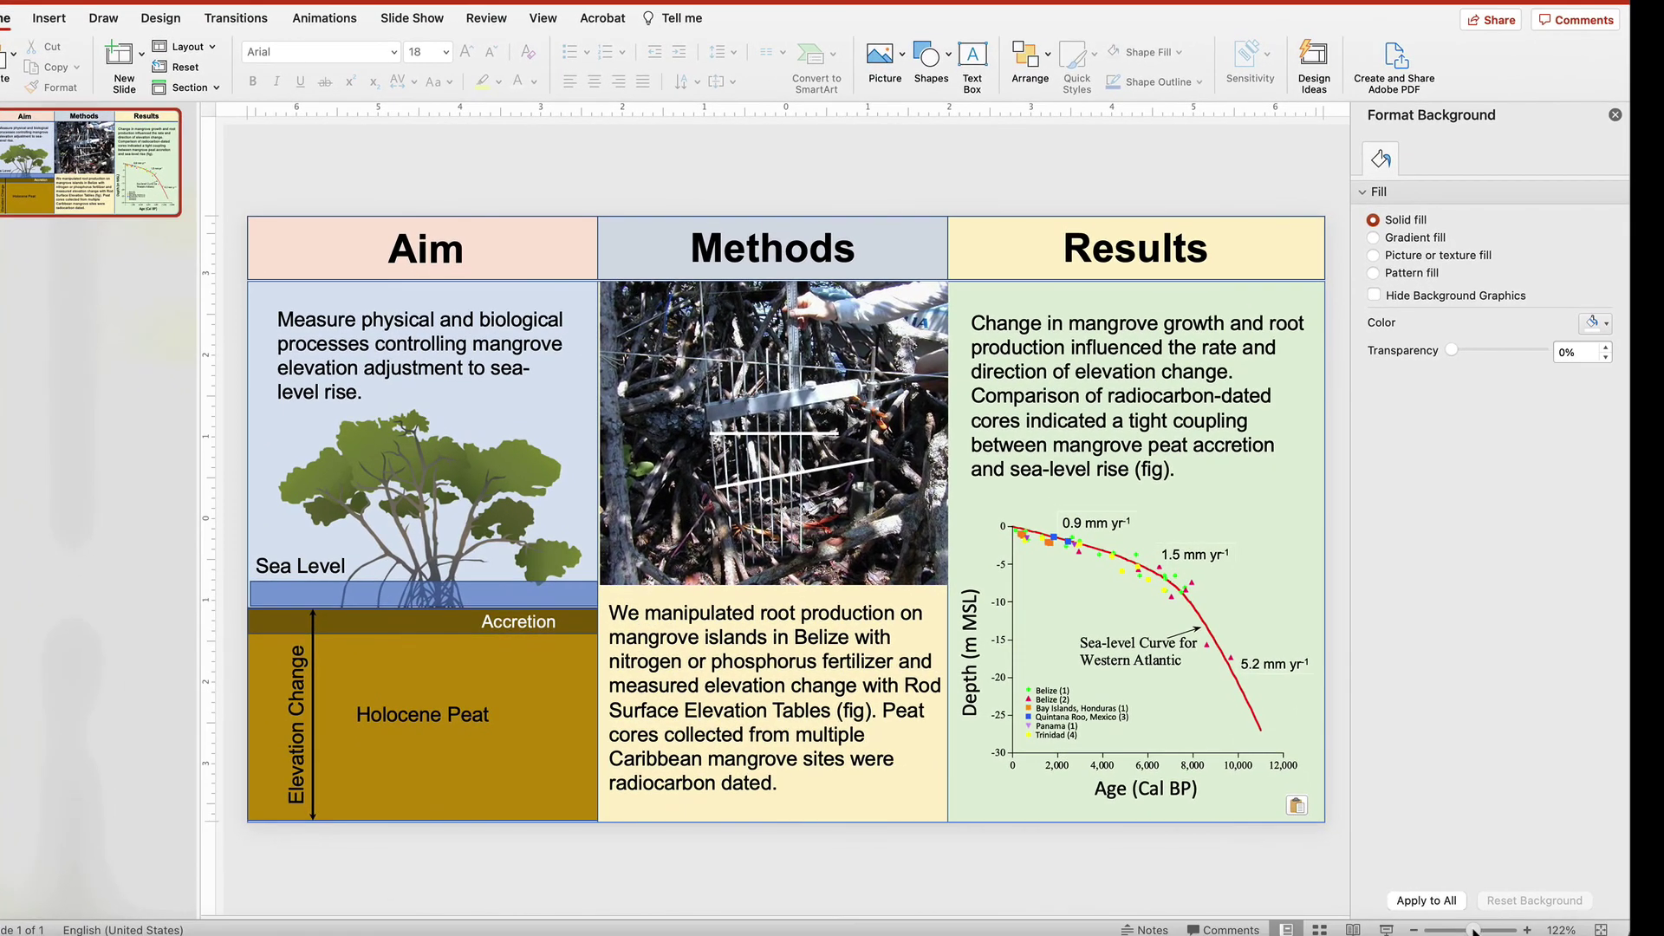
left_click_drag(1475, 932, 1450, 931)
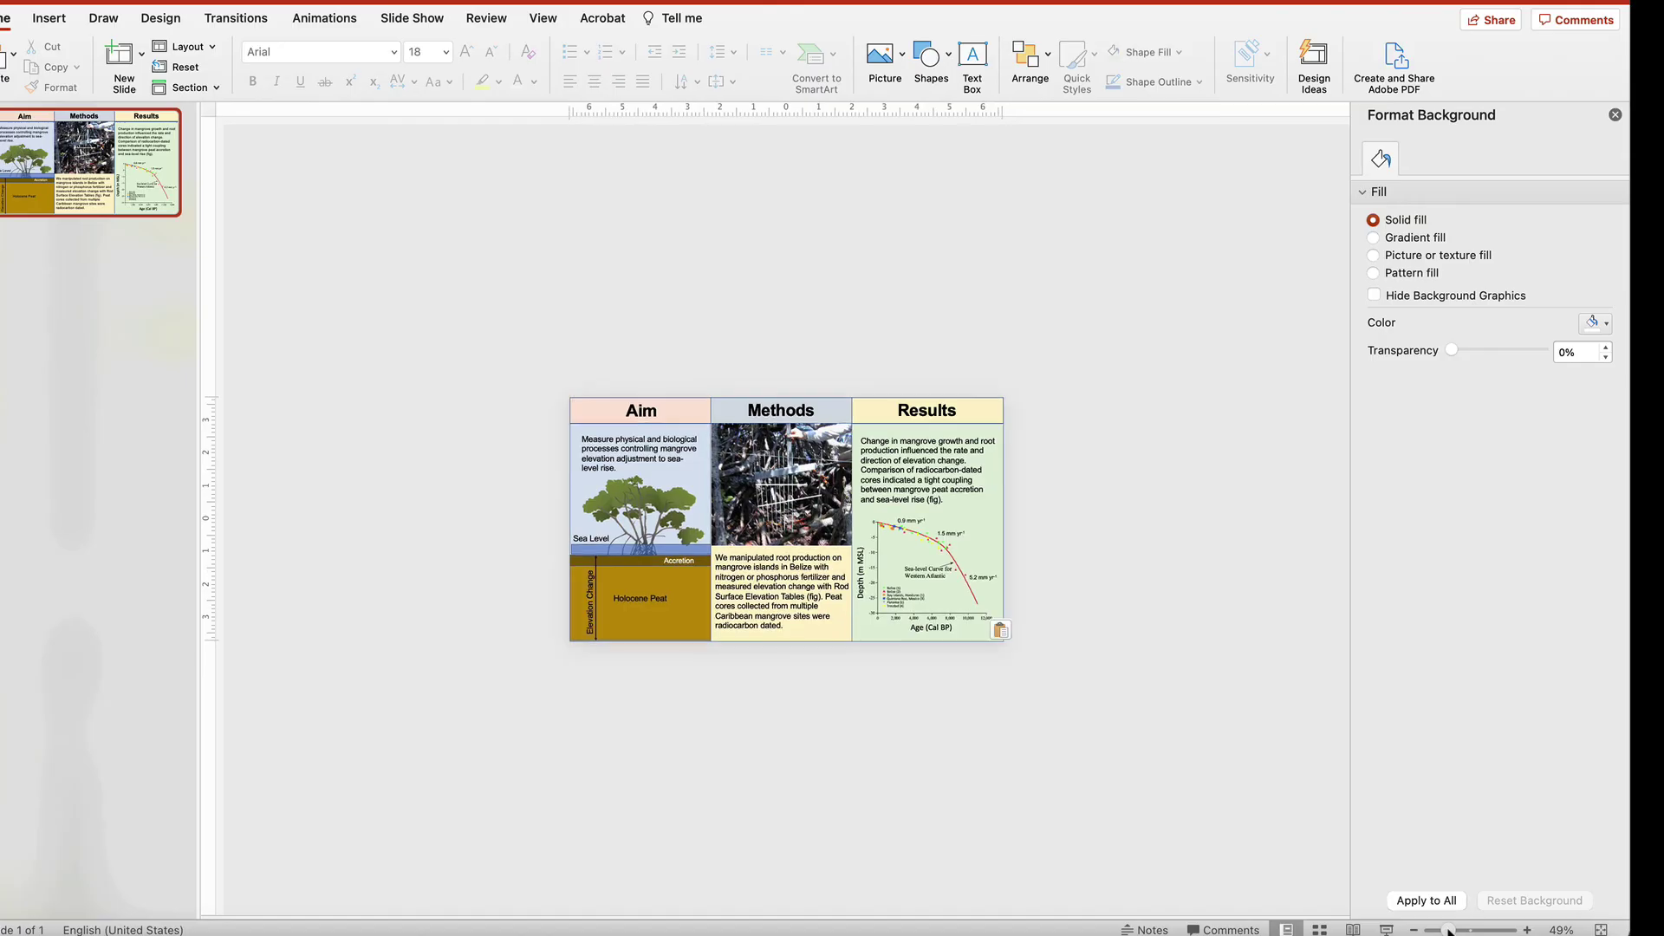
left_click_drag(1450, 932, 1473, 931)
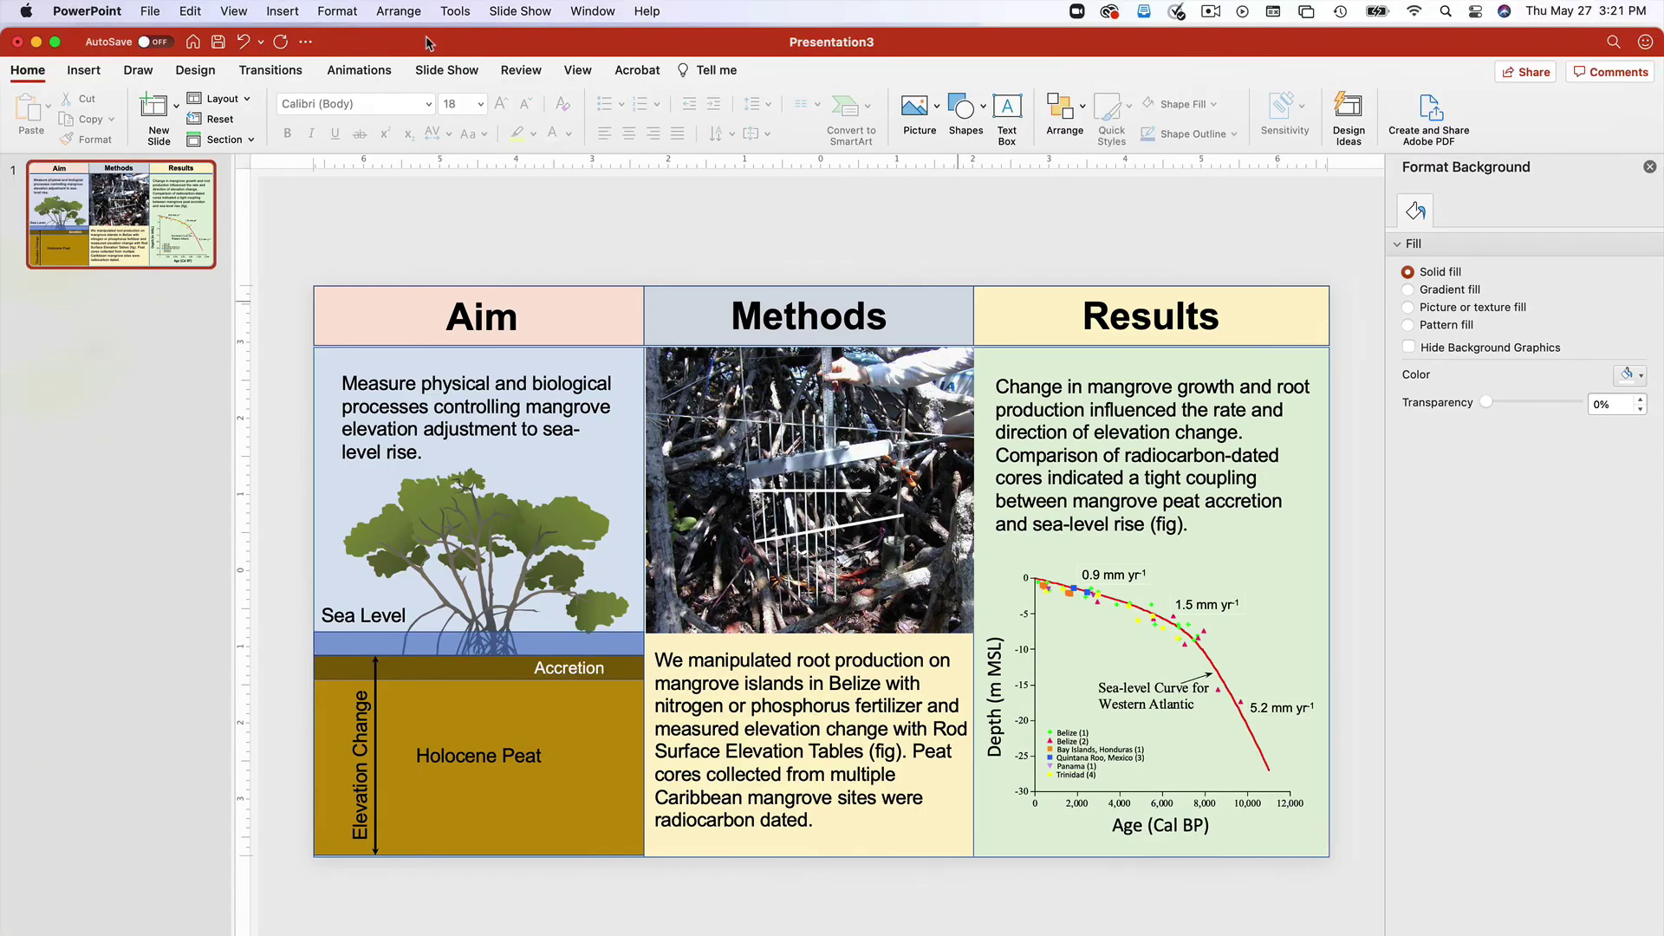
Choose TIFF as the export format for the current slide only, at 2250 by 1266
left_click(155, 16)
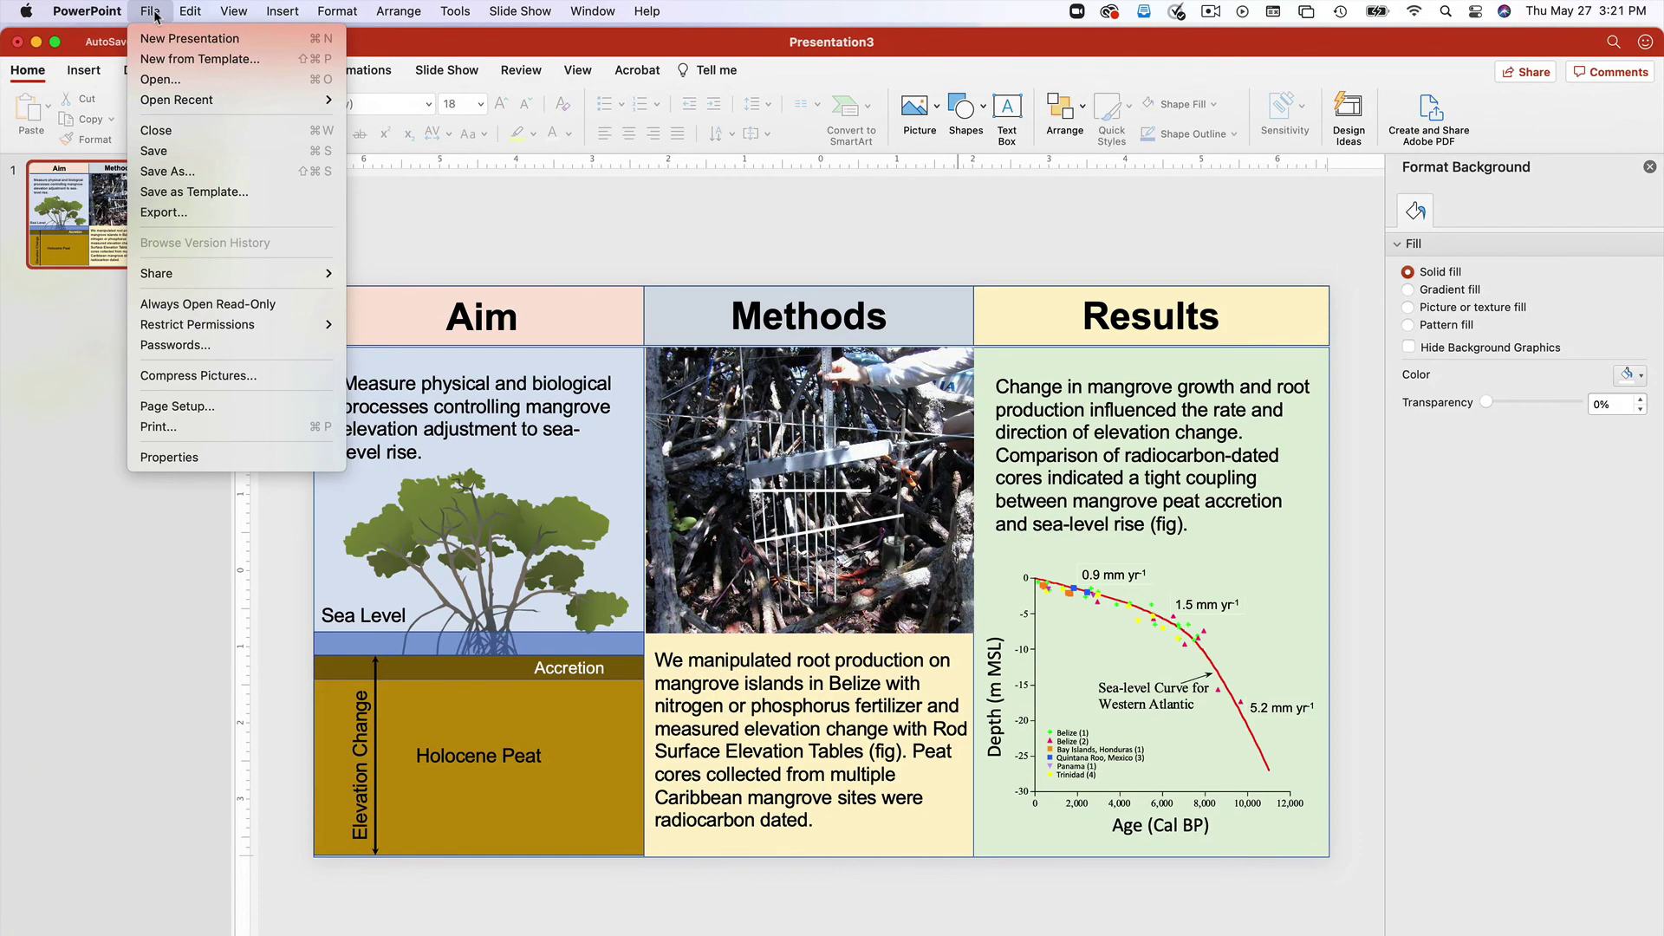
left_click(156, 215)
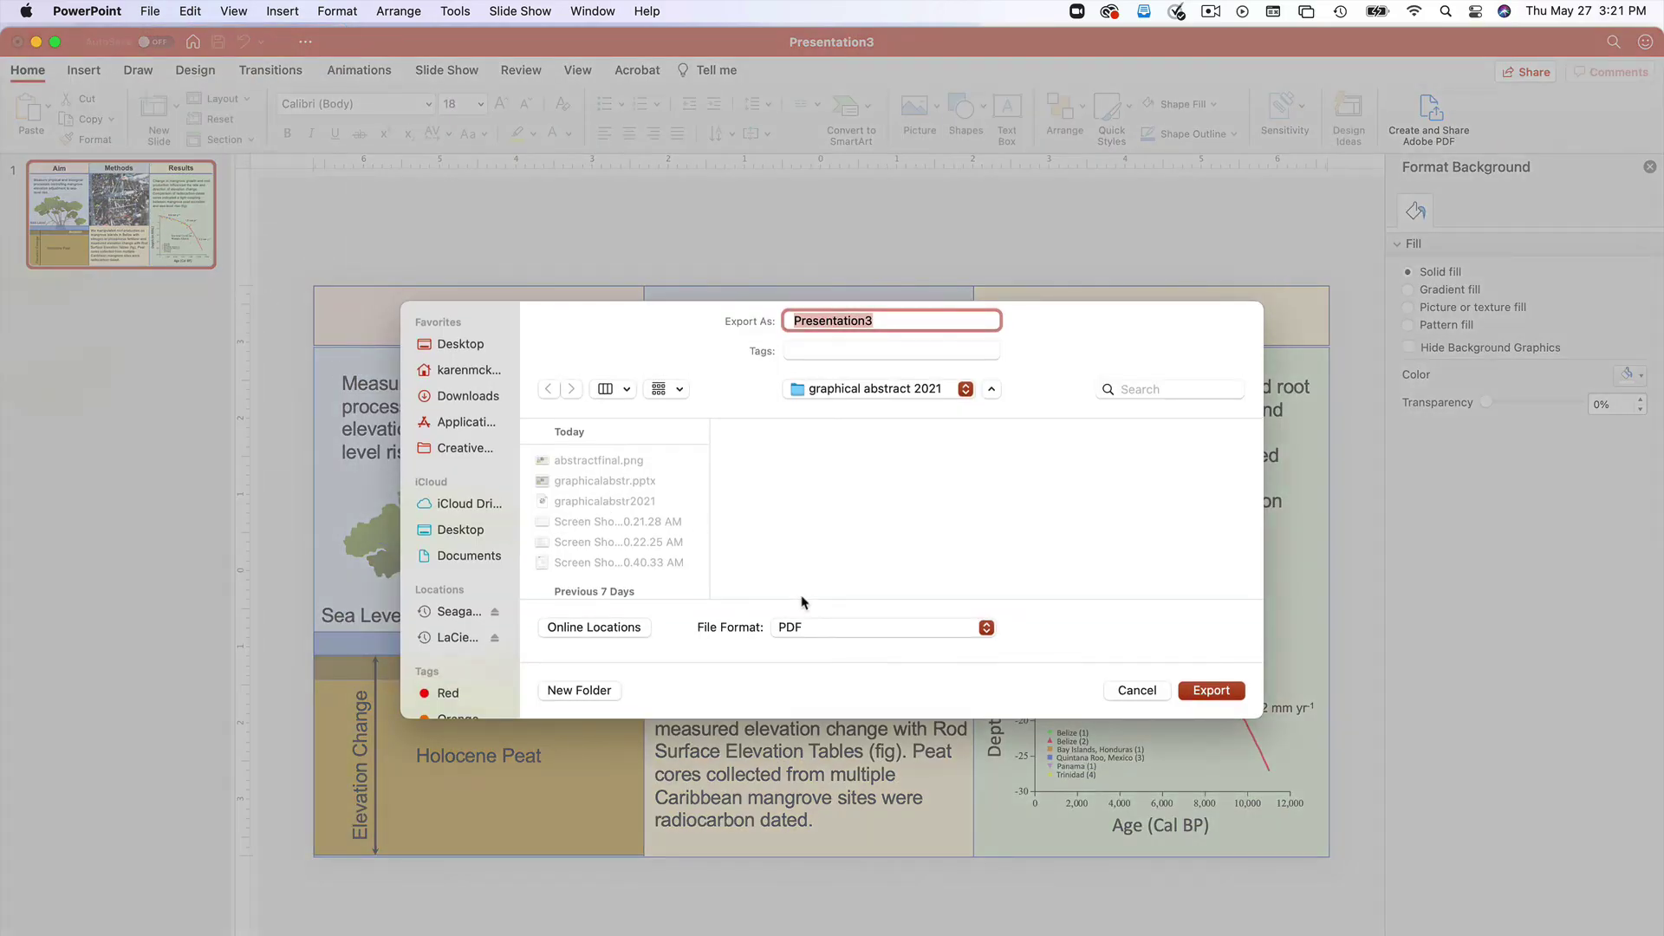
left_click(836, 632)
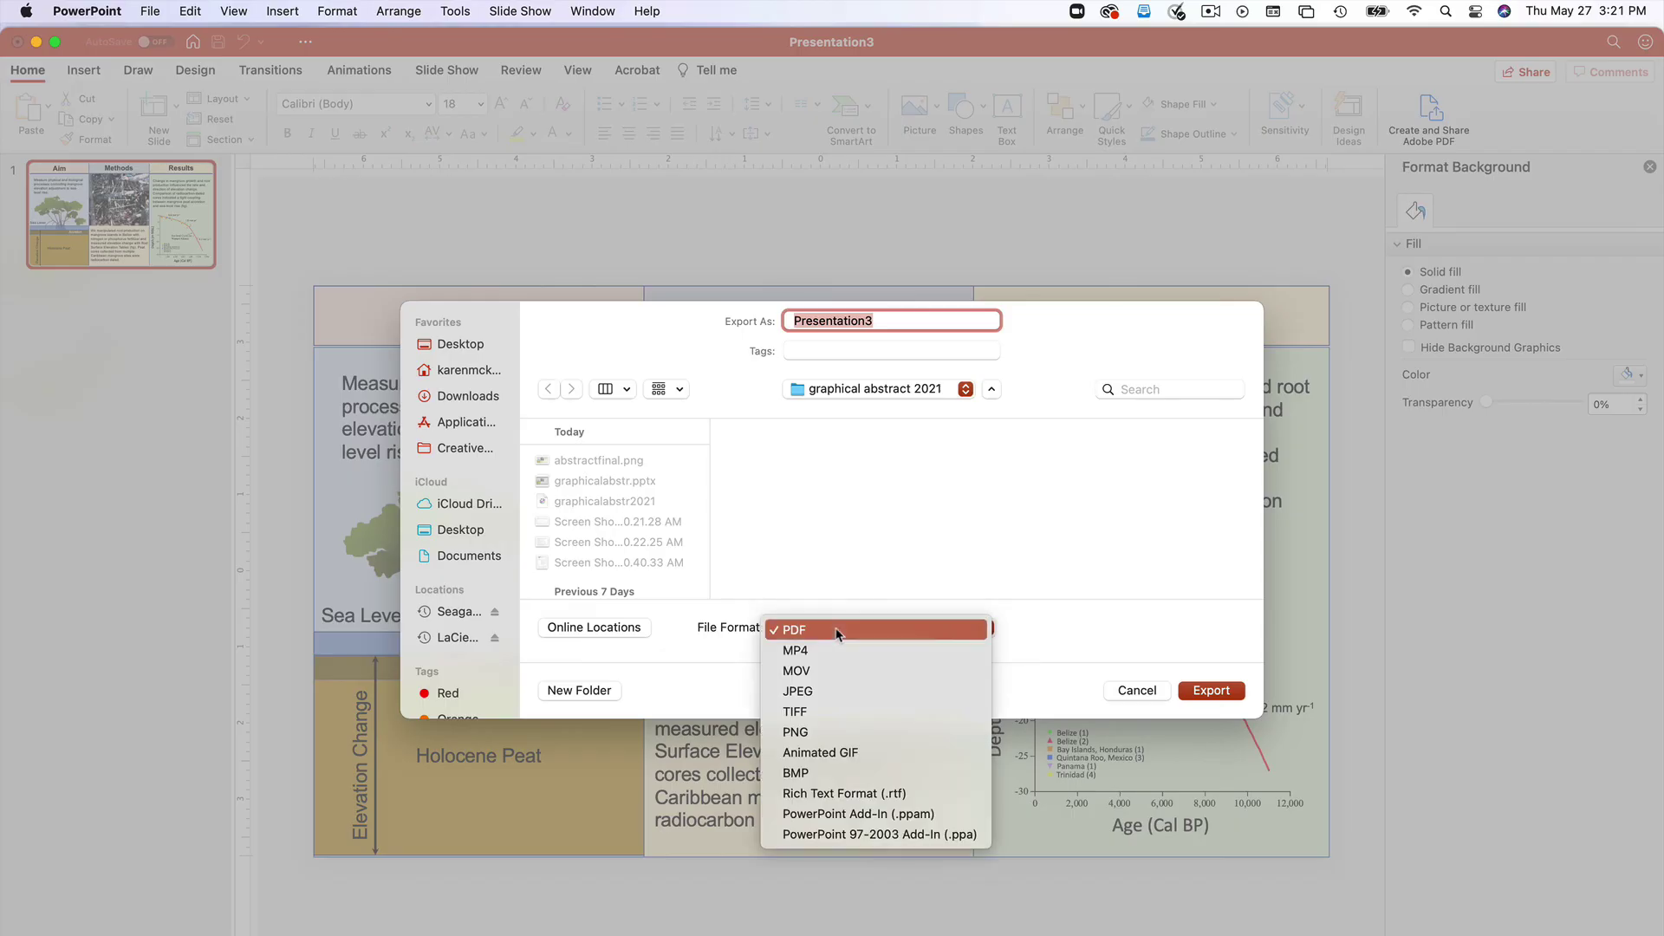
left_click(830, 719)
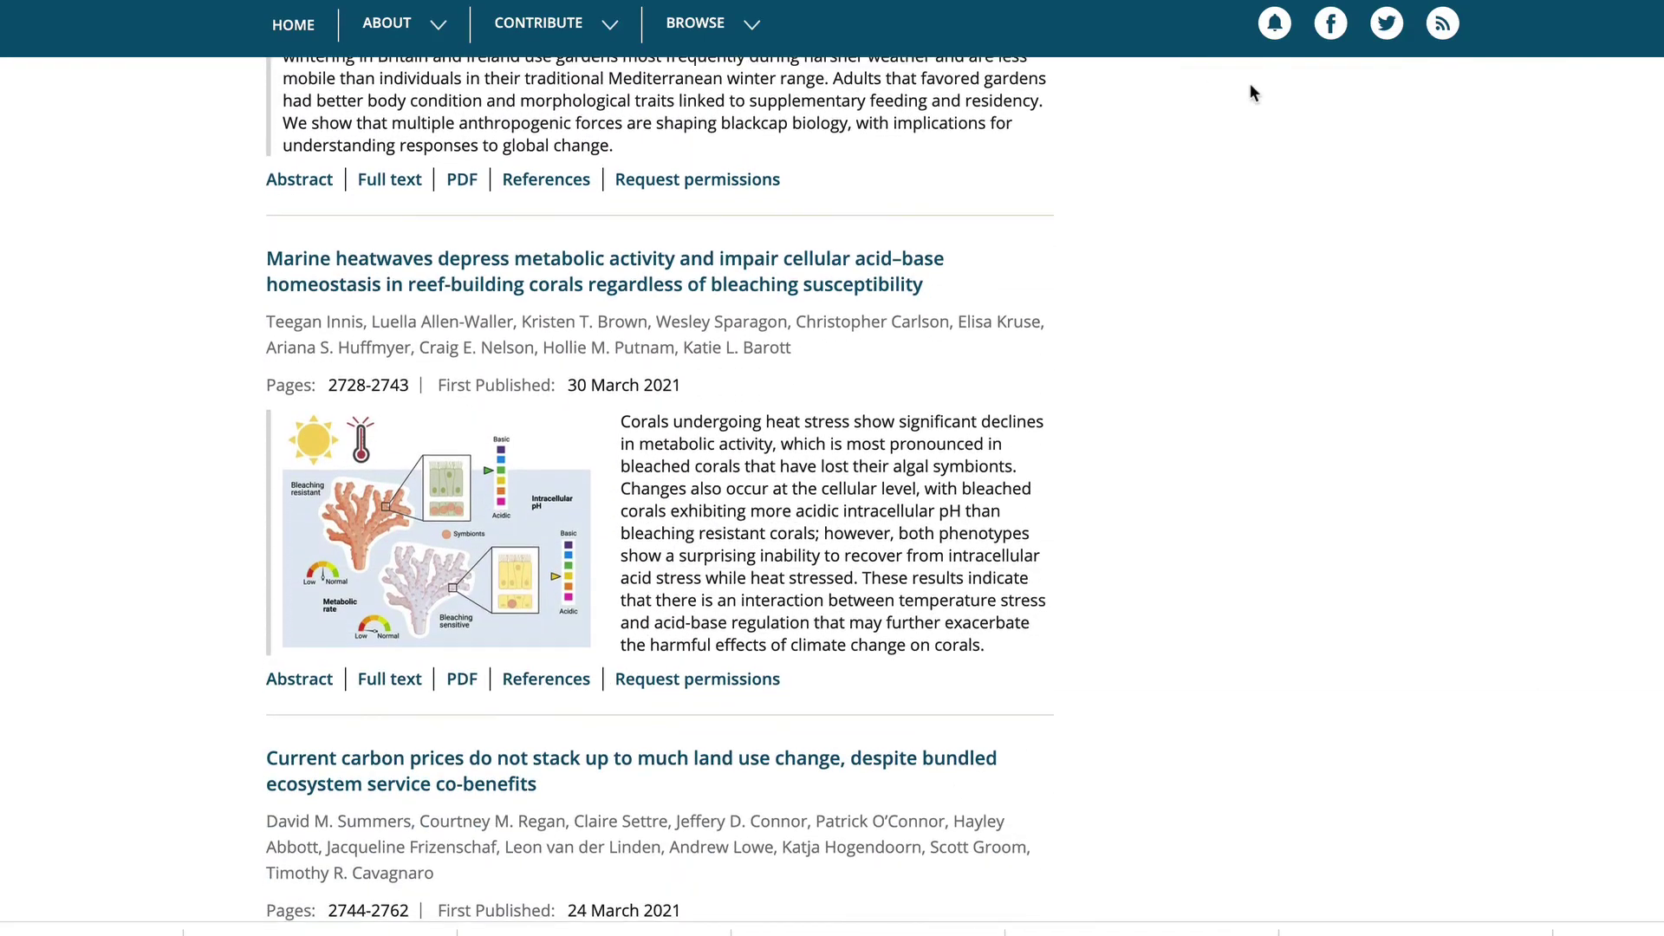
scroll(1250, 93, "down", 2)
scroll(1250, 91, "down", 1)
scroll(1249, 92, "down", 1)
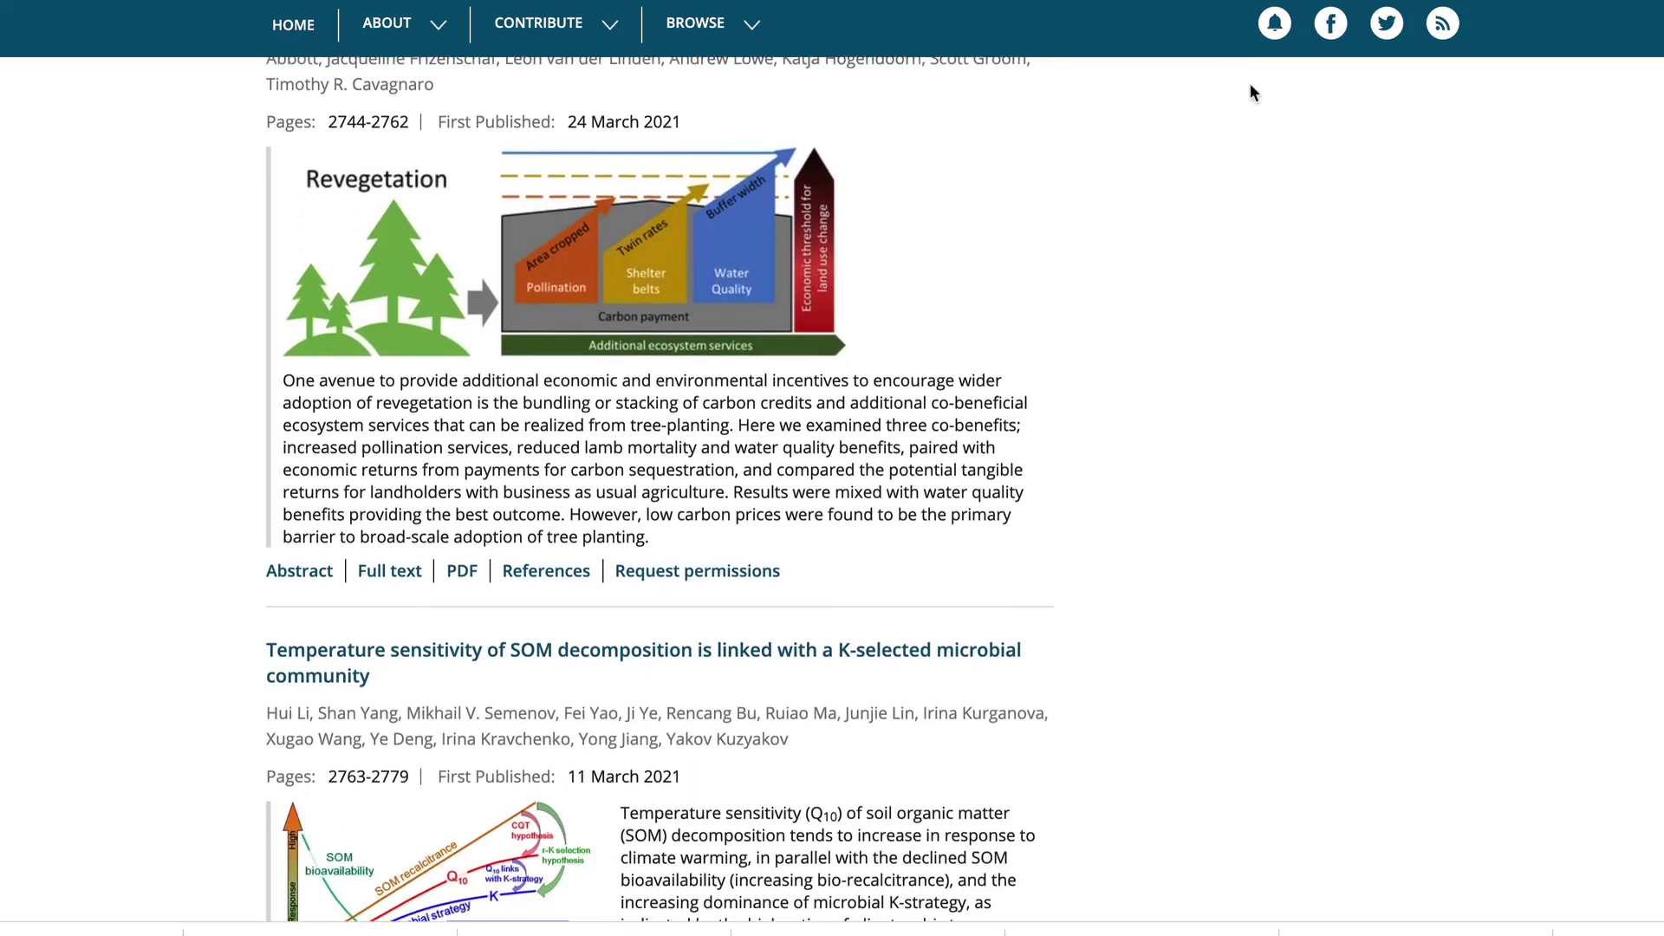